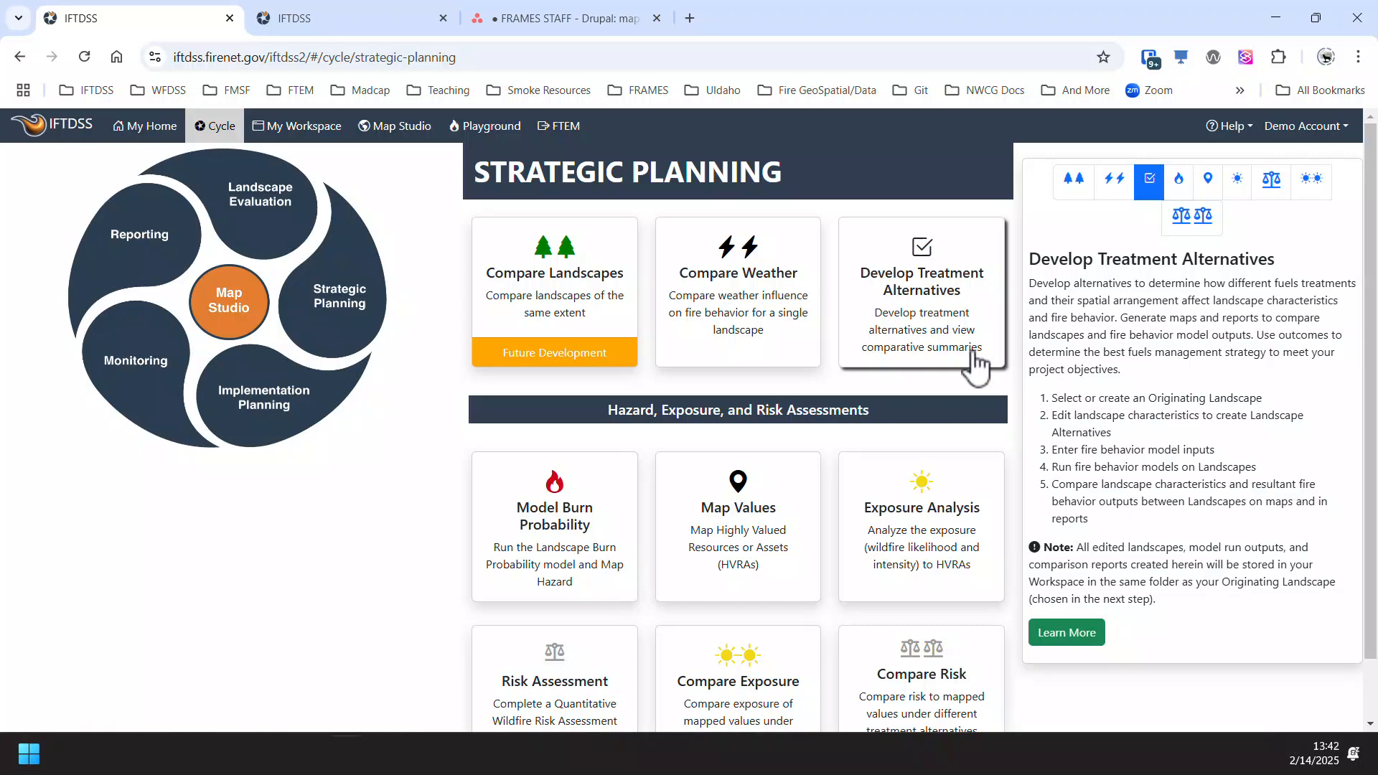
- Start developing treatment alternatives with Granite Creek UnEd 2023_2 as originating landscape and Granite Creek Proposed Treatment Areas as area of interest
{"action": "left_click", "coordinate": [976, 363]}
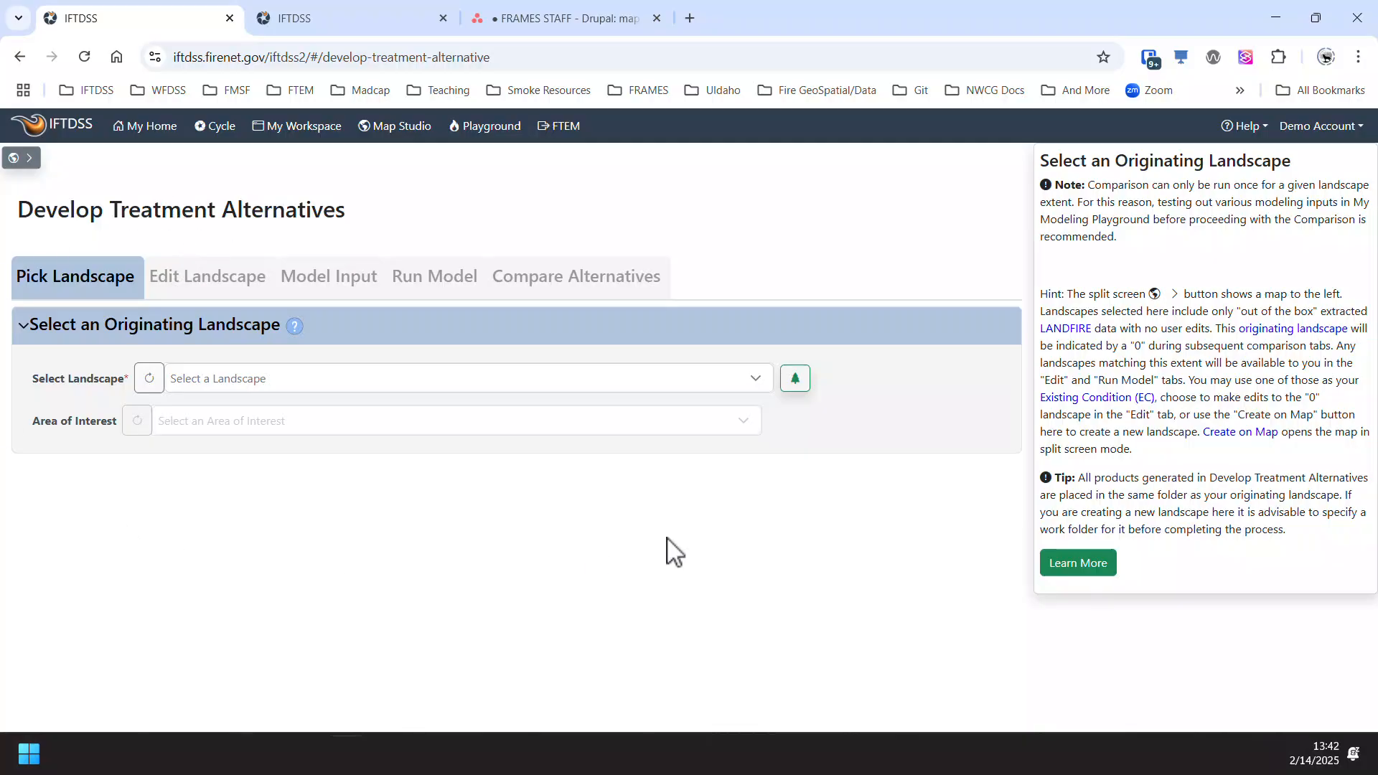
{"action": "left_click", "coordinate": [755, 381]}
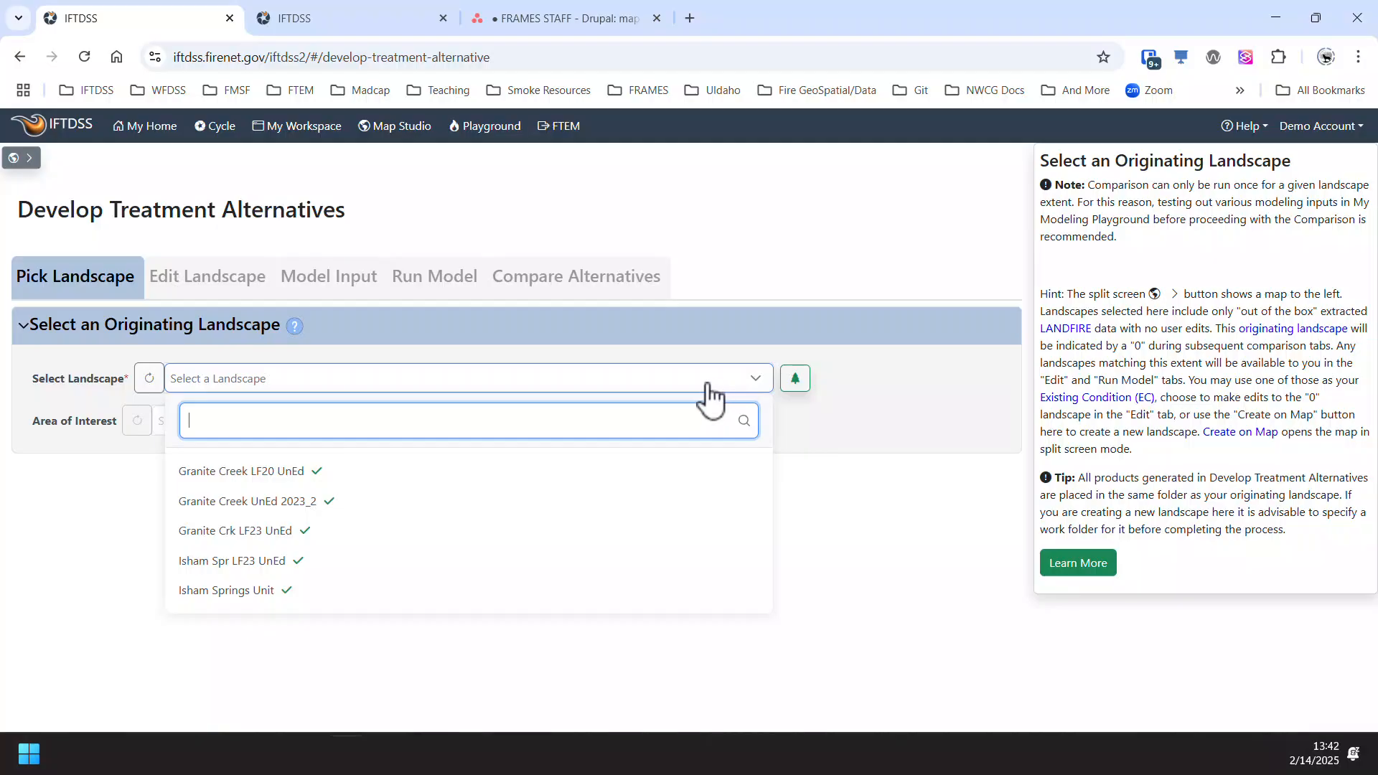
{"action": "left_click", "coordinate": [284, 503]}
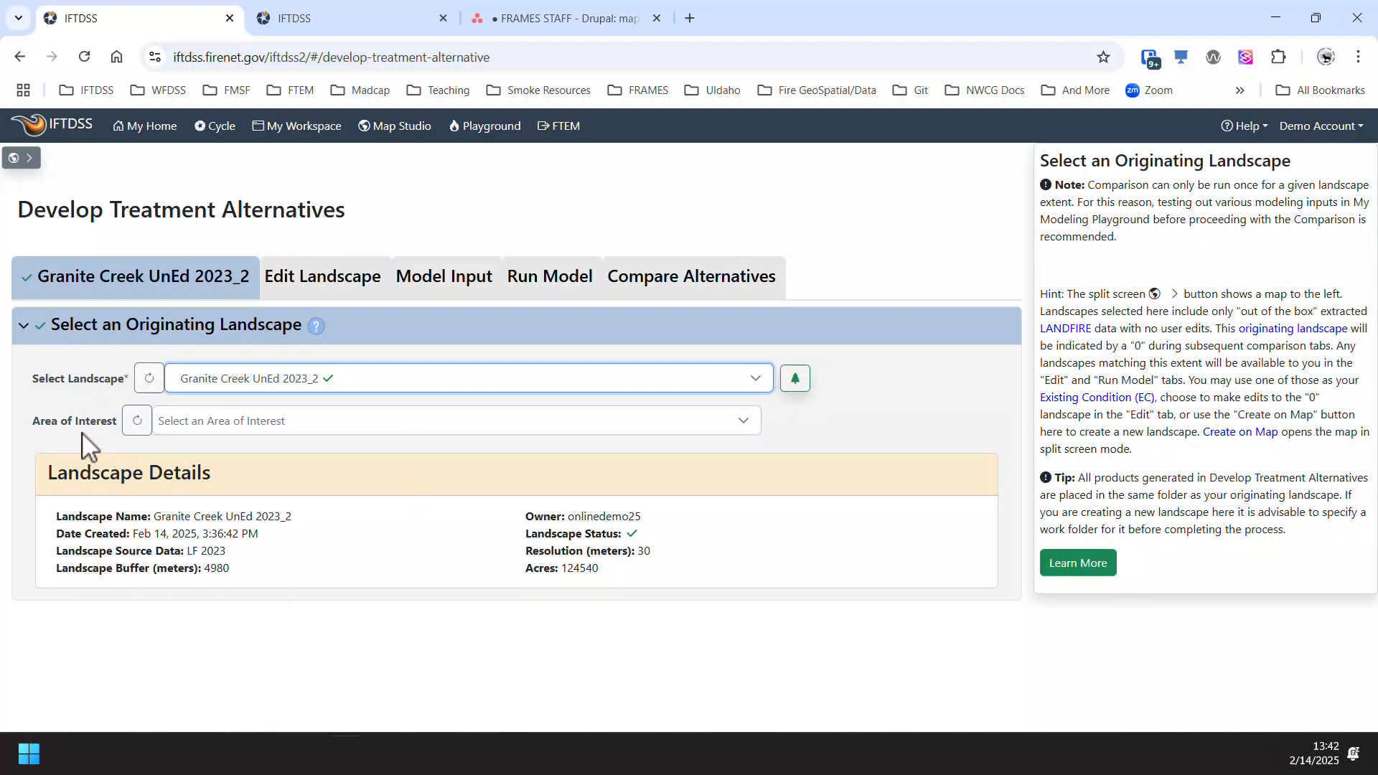
{"action": "left_click", "coordinate": [318, 431]}
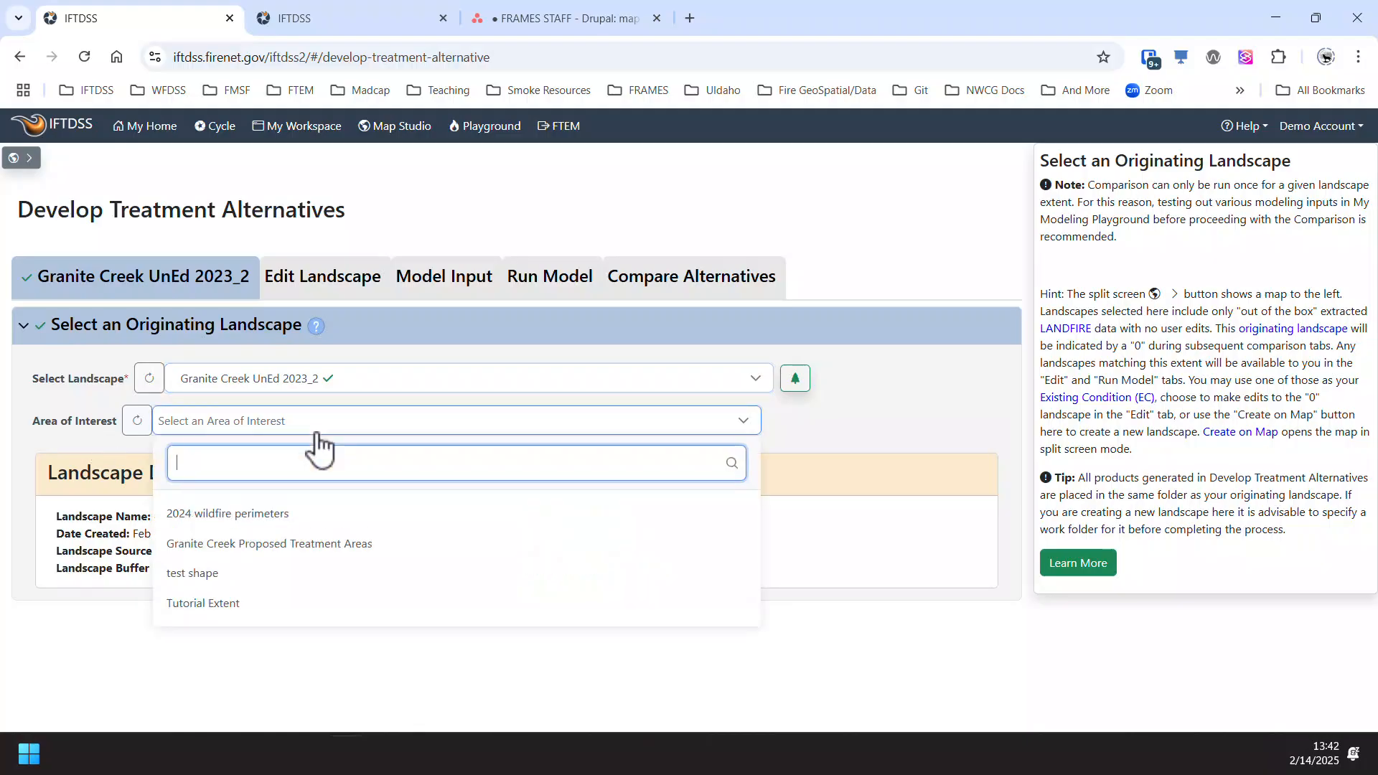
{"action": "left_click", "coordinate": [348, 544]}
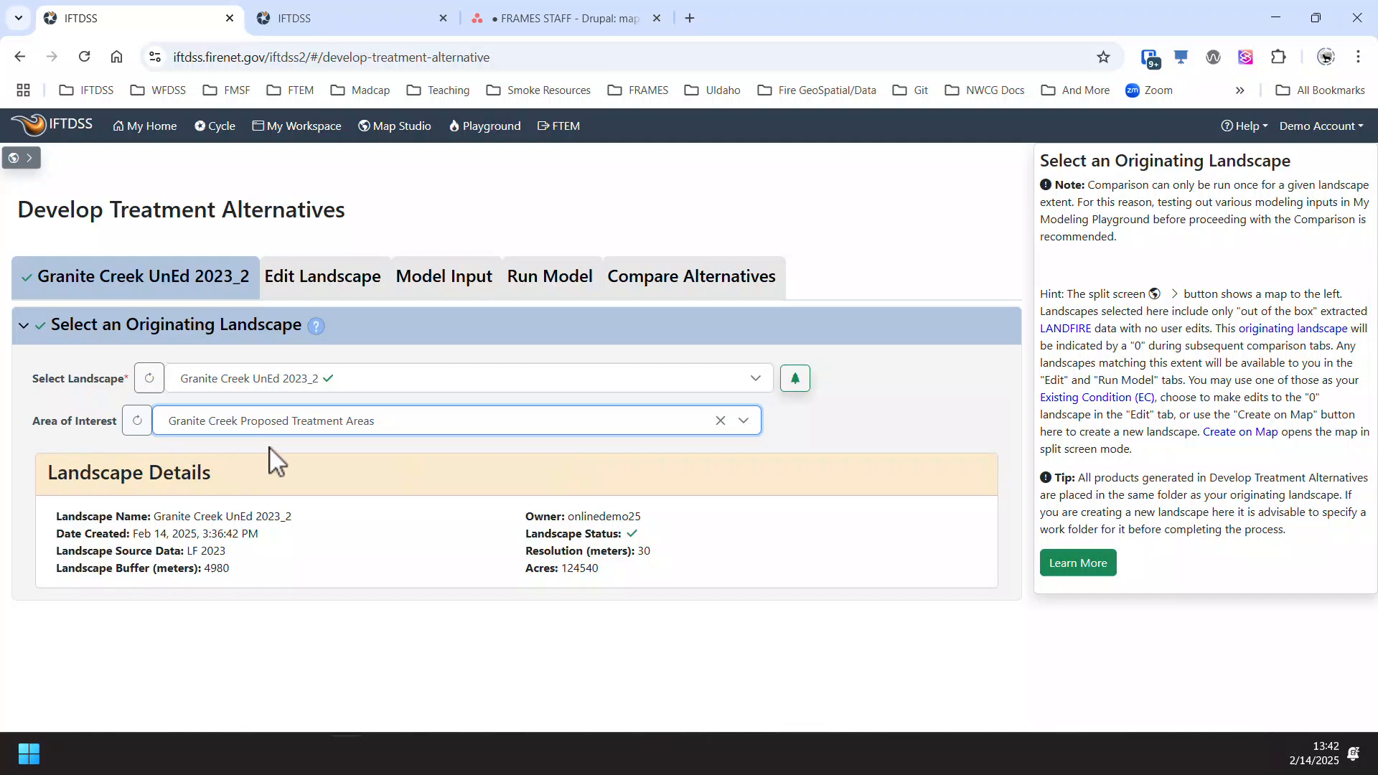
- Create an edited landscape from Granite Creek UnEd 2023_2 with user-created edit rules and save it as Granite Creek 2023_2 Treatment A
{"action": "left_click", "coordinate": [327, 285]}
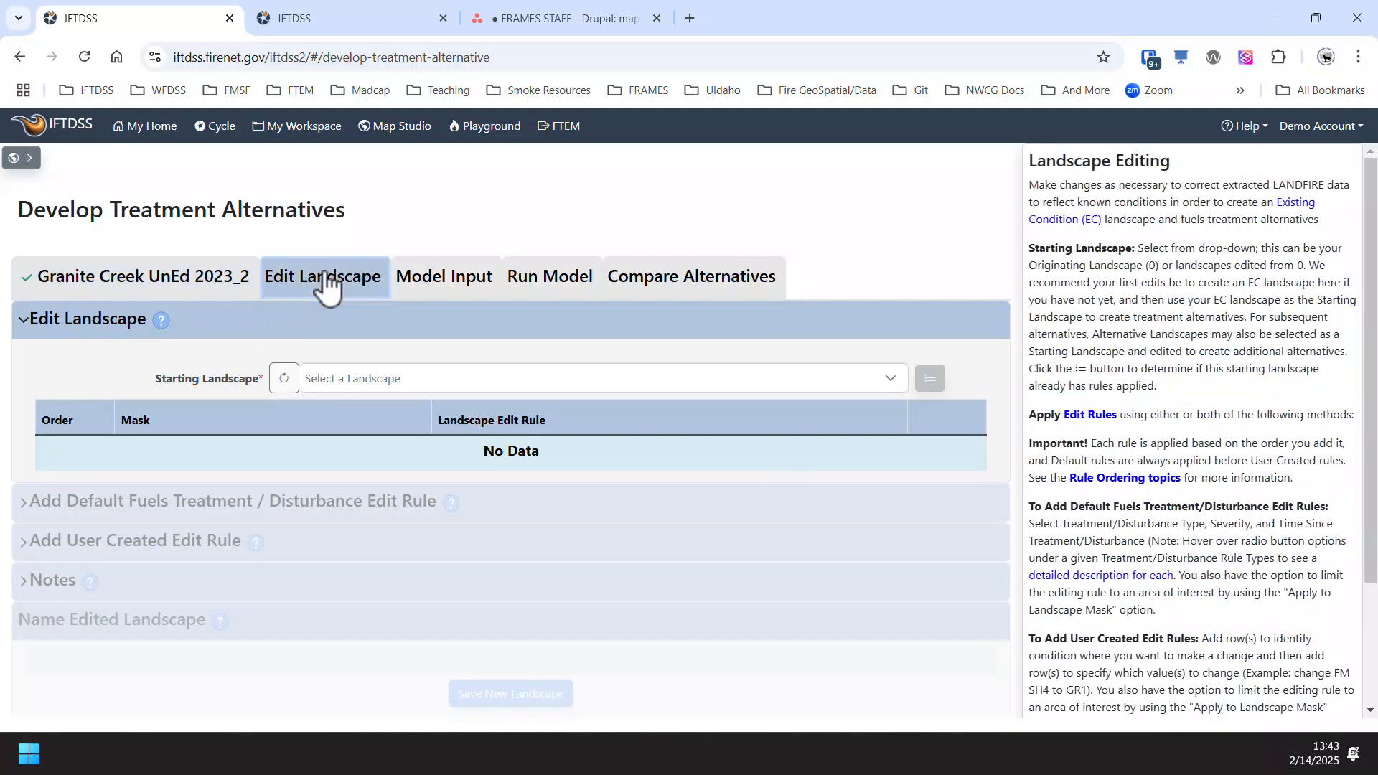
{"action": "left_click", "coordinate": [607, 382]}
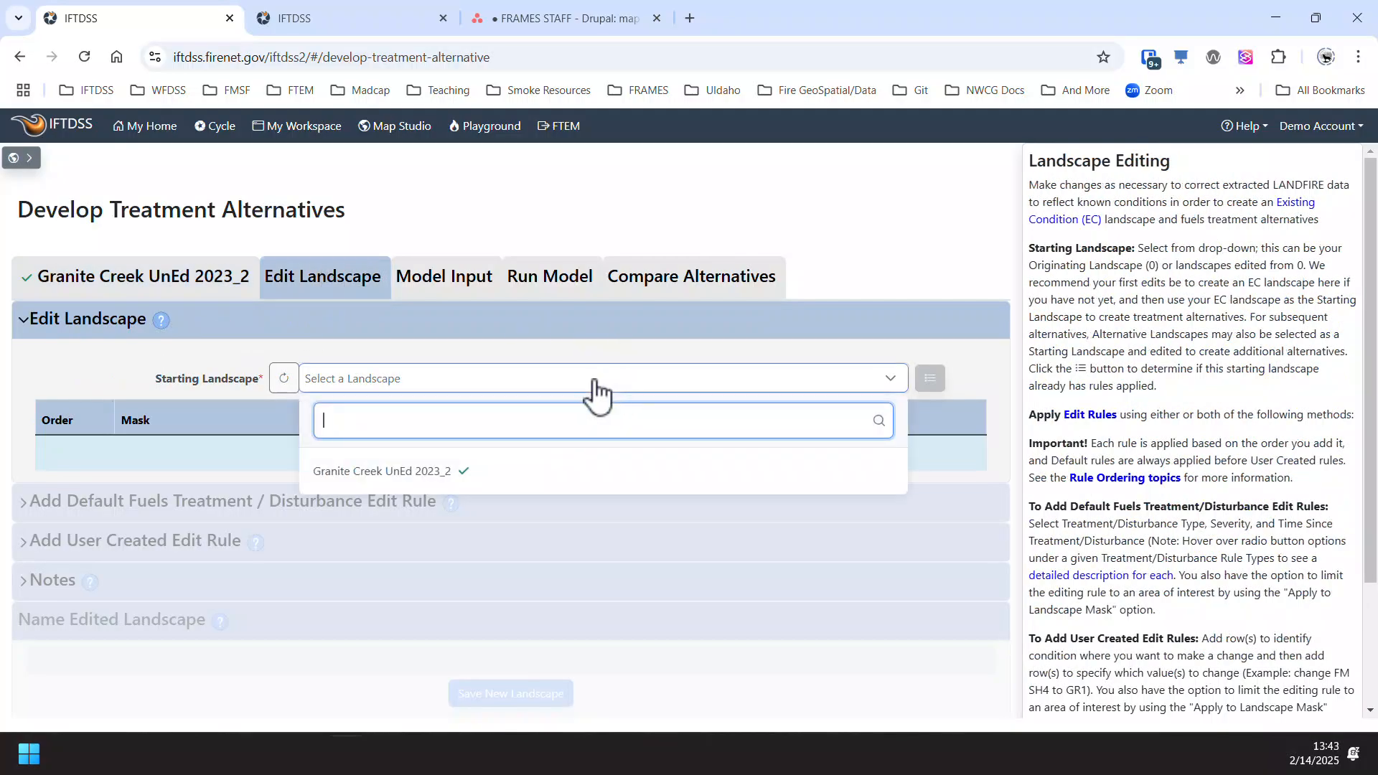
{"action": "left_click", "coordinate": [434, 481]}
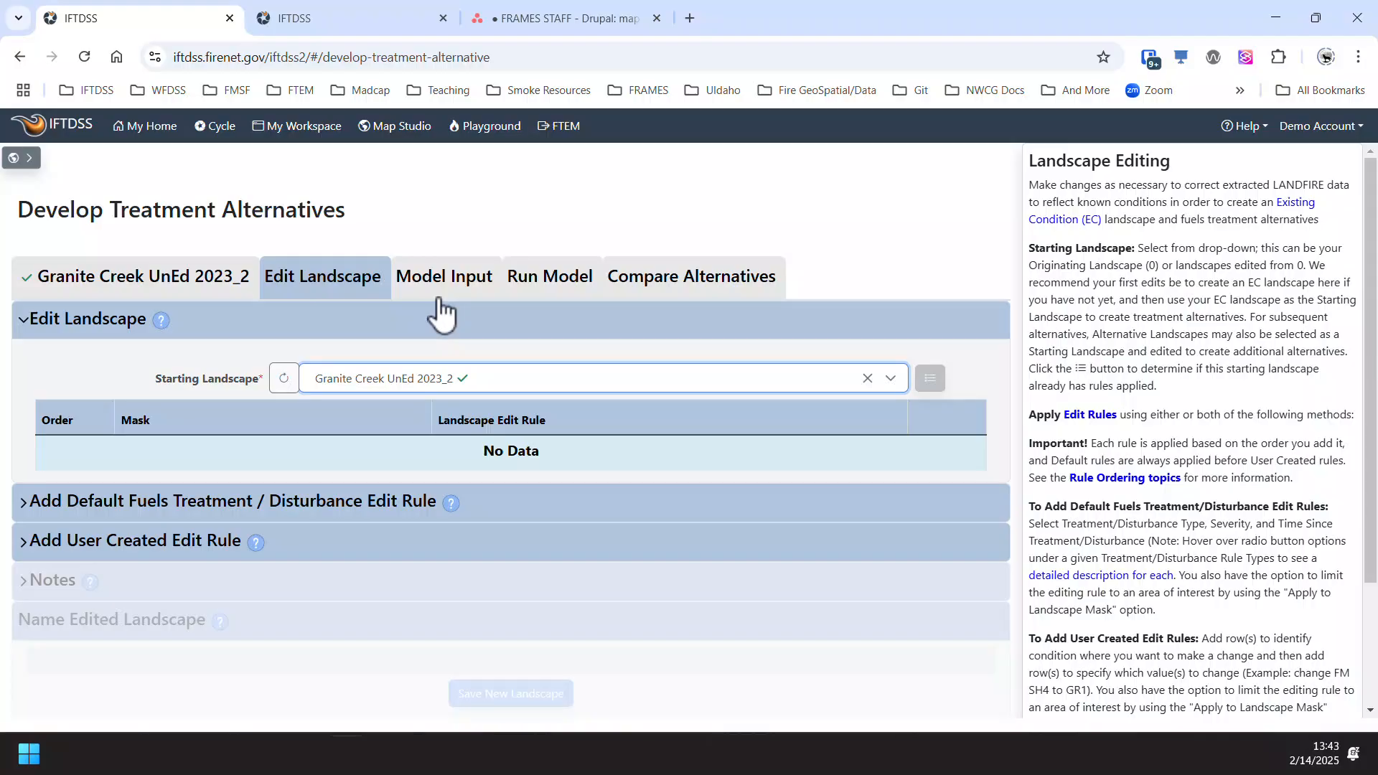
{"action": "left_click", "coordinate": [115, 545]}
{"action": "scroll", "coordinate": [165, 585], "scroll_direction": "down", "scroll_amount": 2}
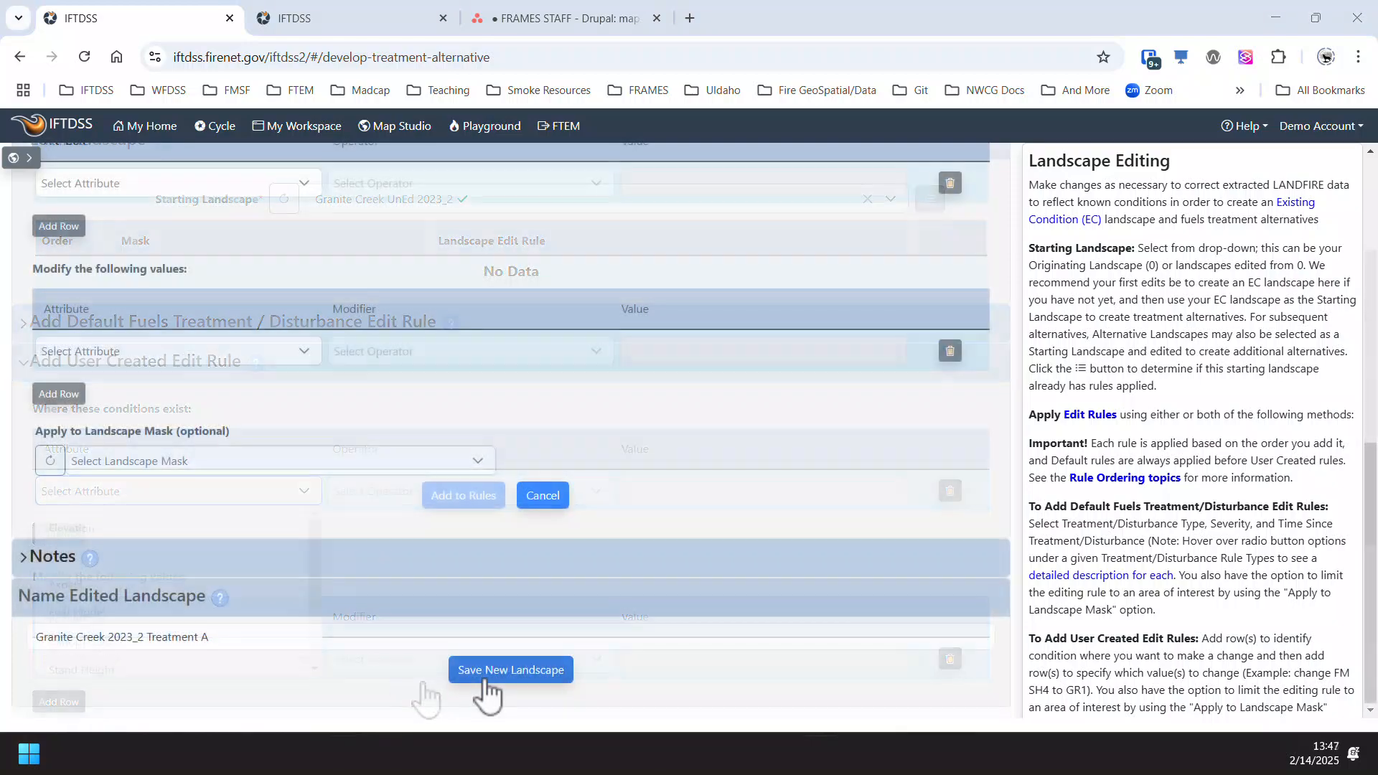
{"action": "left_click", "coordinate": [482, 685]}
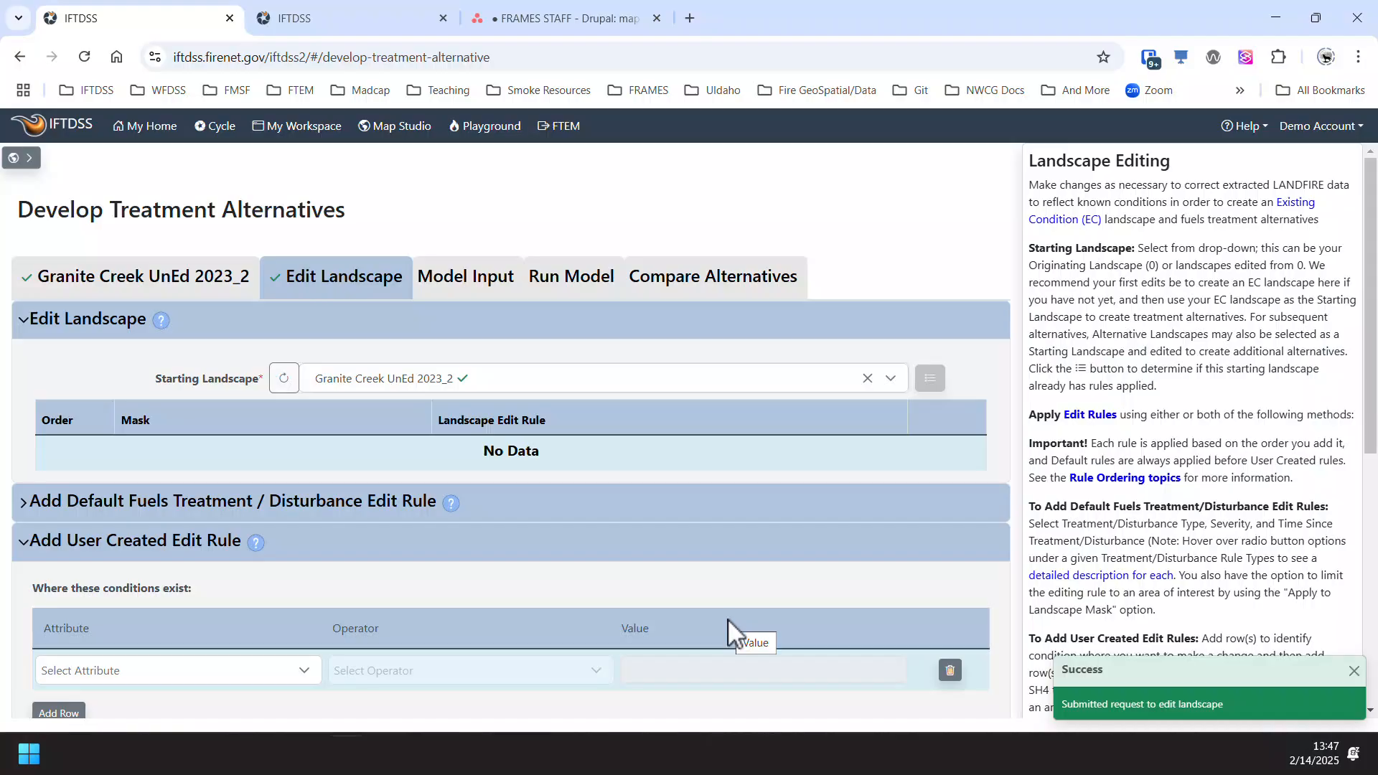
- Set gridded winds to 9 mph at 315 degrees, fuel moistures to 2, 3, 6, 84 and 107, conditioning to Extreme, and save the model inputs
{"action": "left_click", "coordinate": [480, 279]}
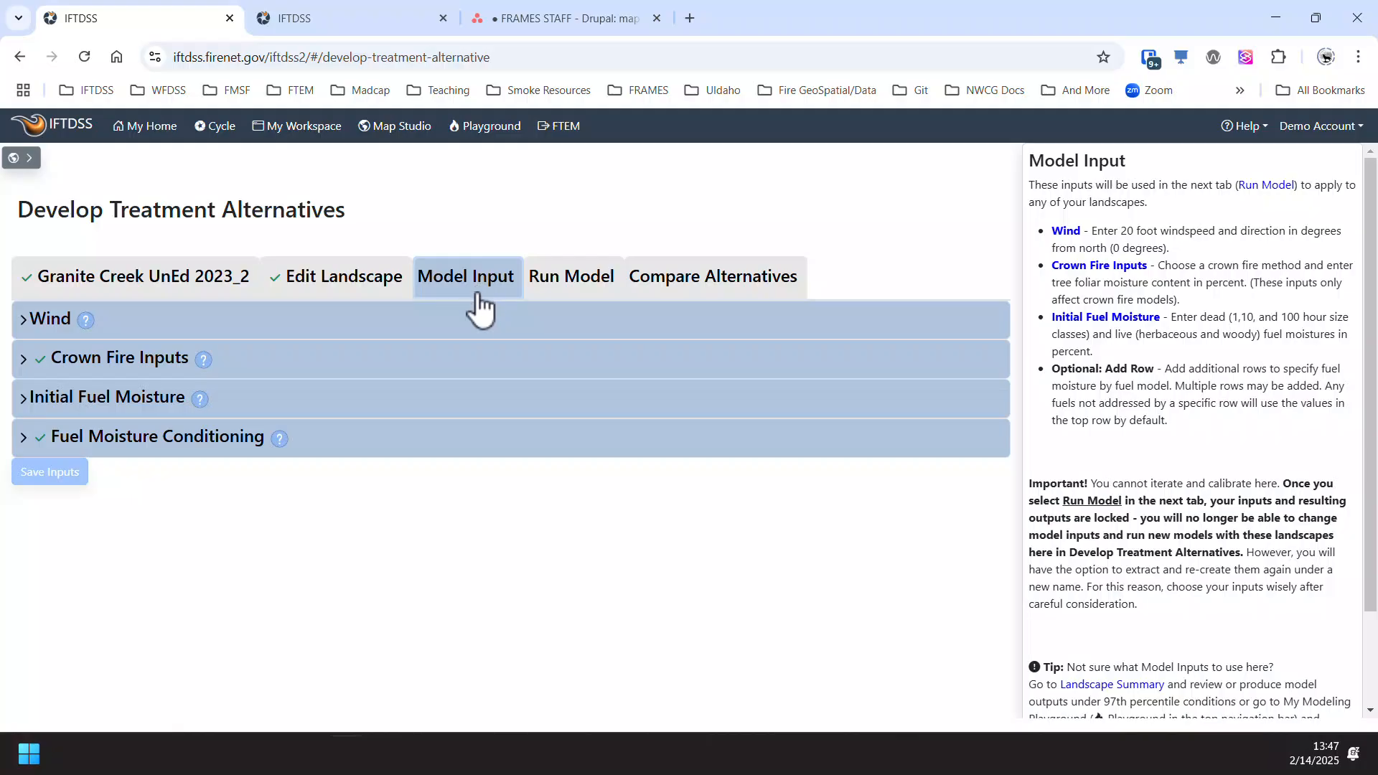
{"action": "left_click", "coordinate": [36, 319]}
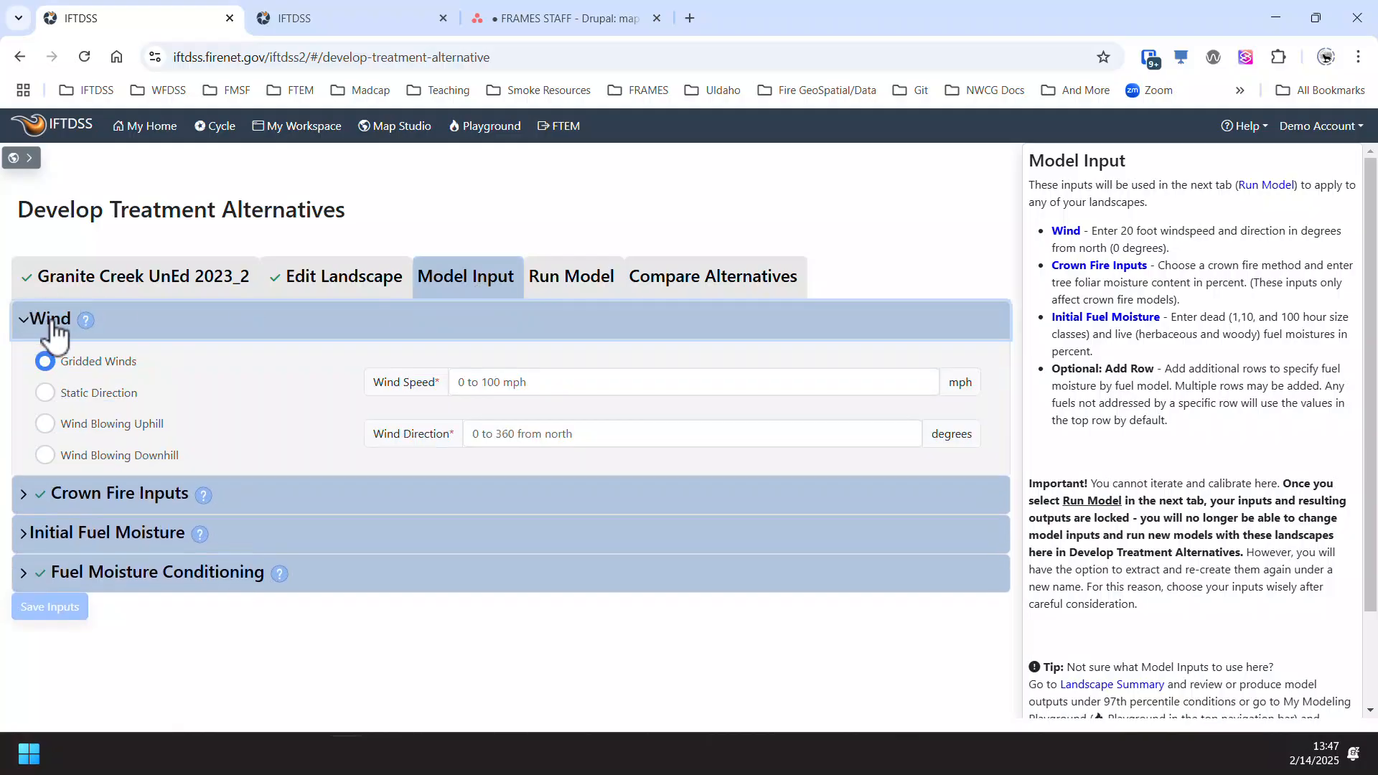
{"action": "left_click", "coordinate": [543, 390]}
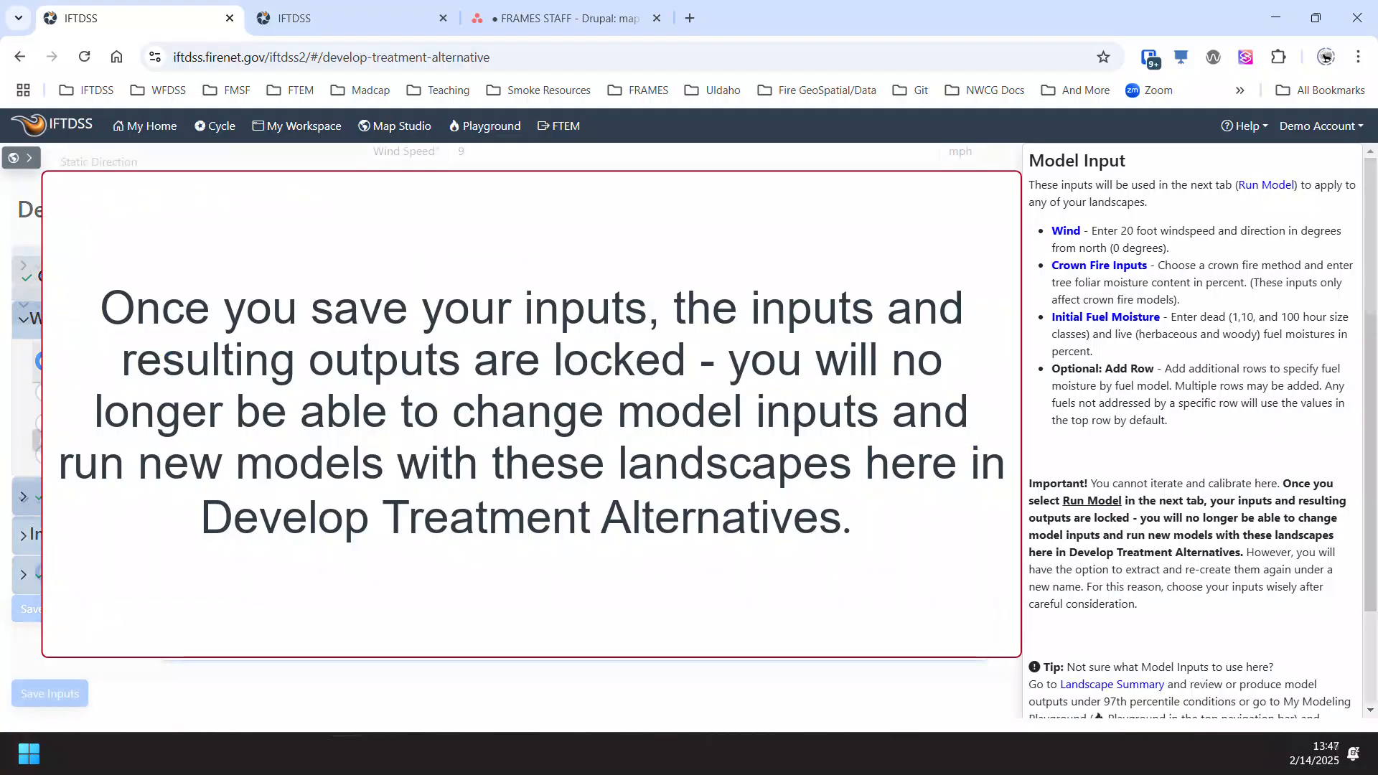
{"action": "scroll", "coordinate": [138, 711], "scroll_direction": "down", "scroll_amount": 3}
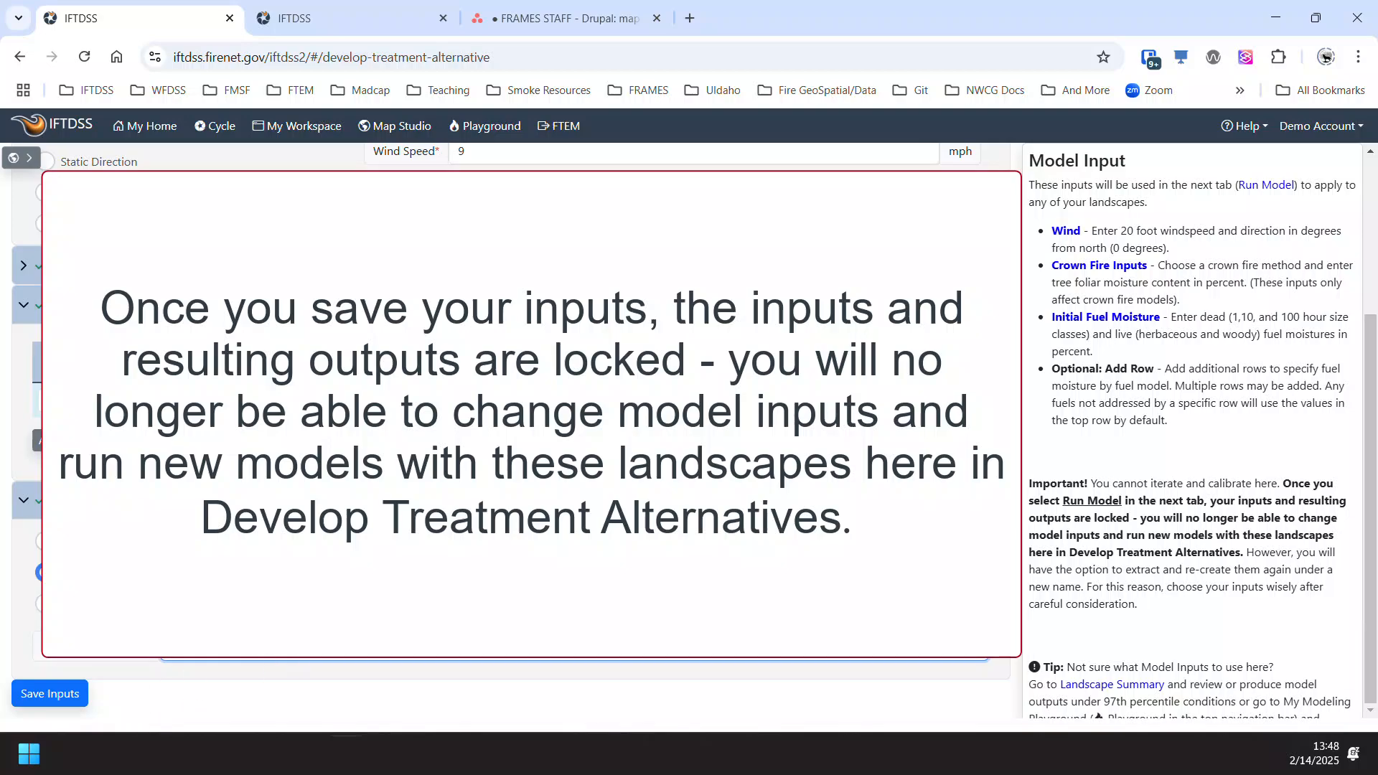
{"action": "scroll", "coordinate": [511, 430], "scroll_direction": "up", "scroll_amount": 3}
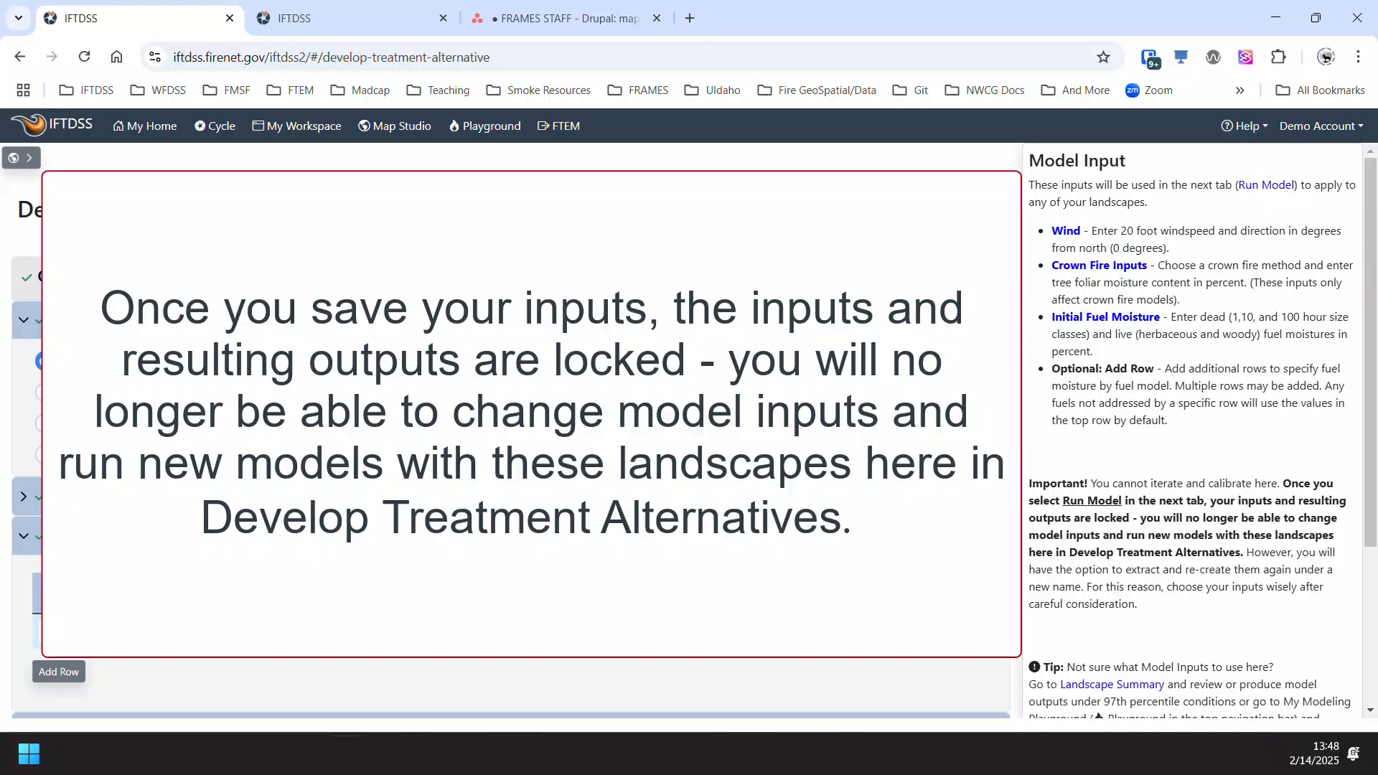
{"action": "scroll", "coordinate": [323, 661], "scroll_direction": "down", "scroll_amount": 3}
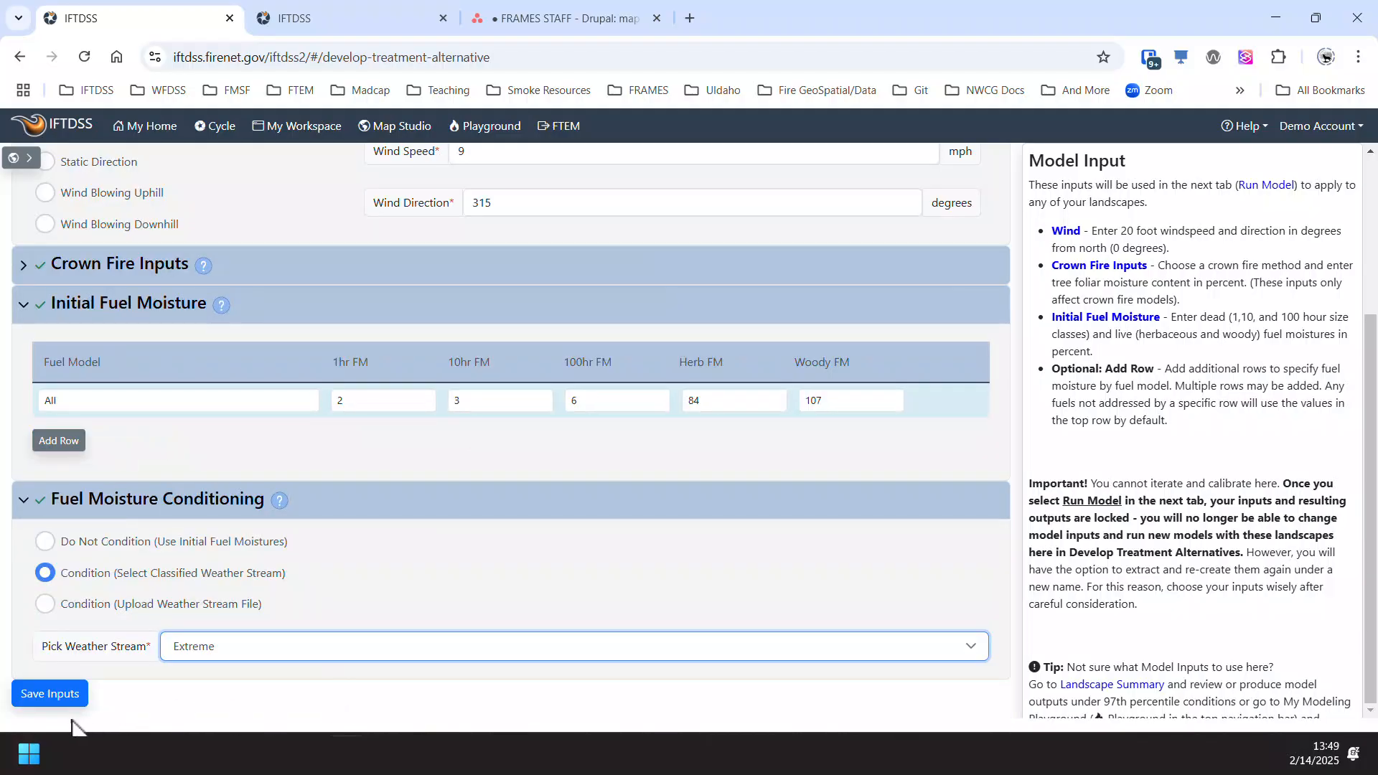
{"action": "left_click", "coordinate": [61, 700]}
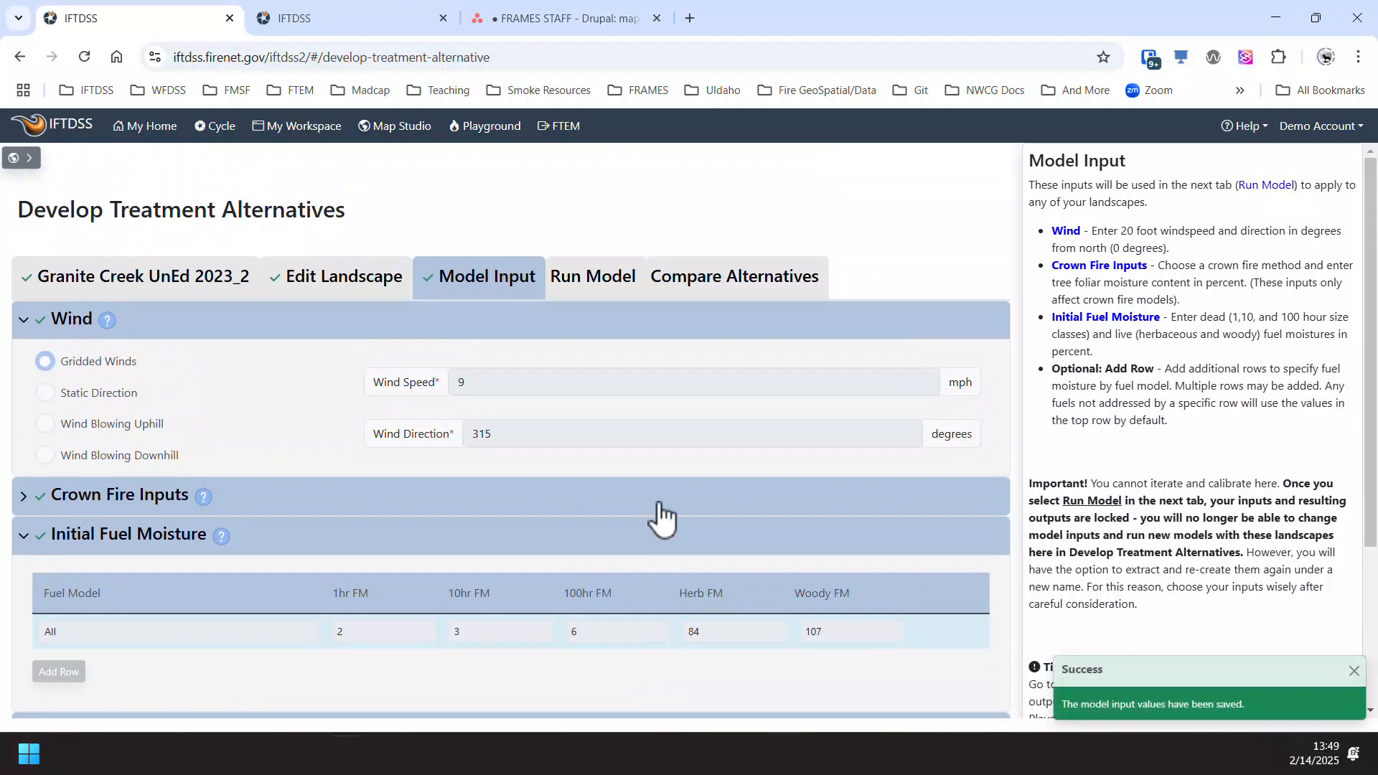
- Run the fire behavior model for Granite Creek 2023_2 Treatment A and Granite Creek UnEd 2023_2, keeping the default run names, and refresh the run status
{"action": "left_click", "coordinate": [592, 280]}
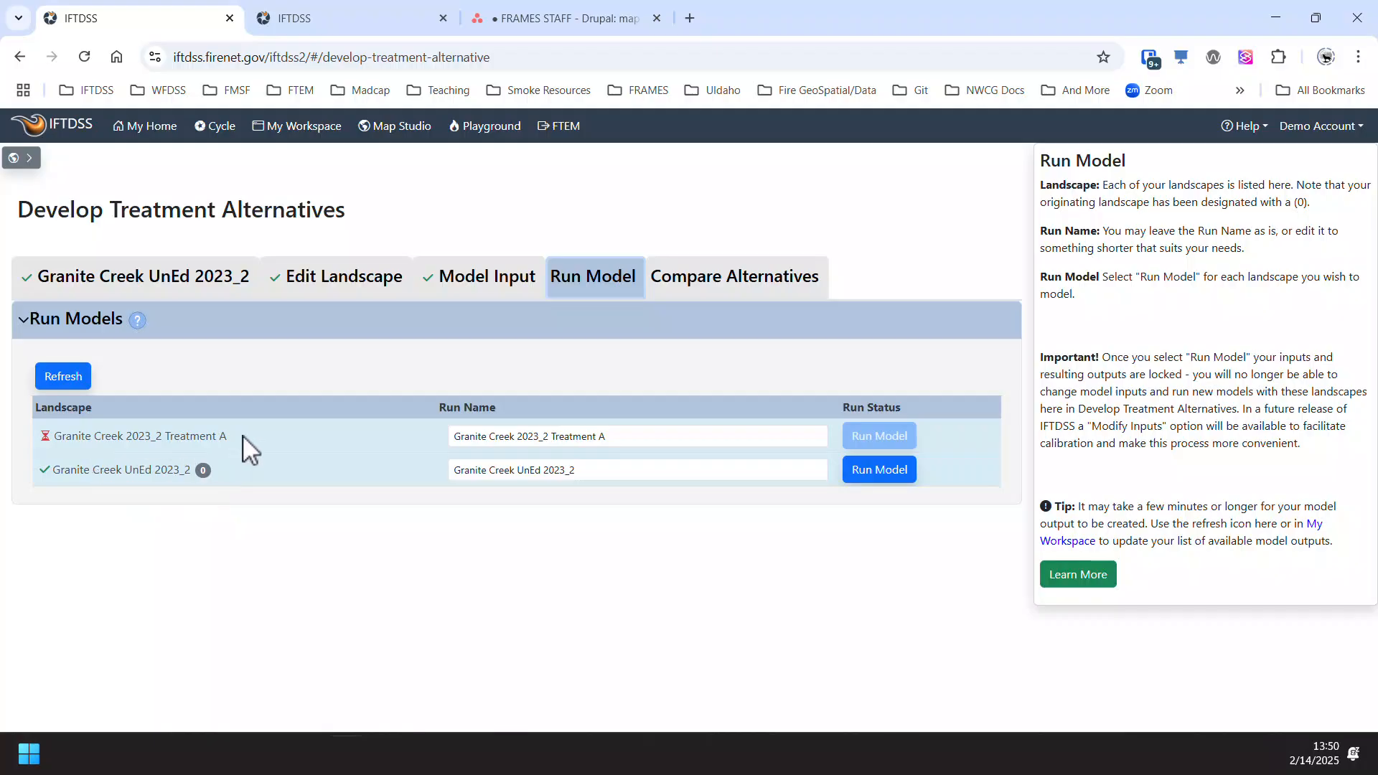
{"action": "left_click", "coordinate": [62, 381]}
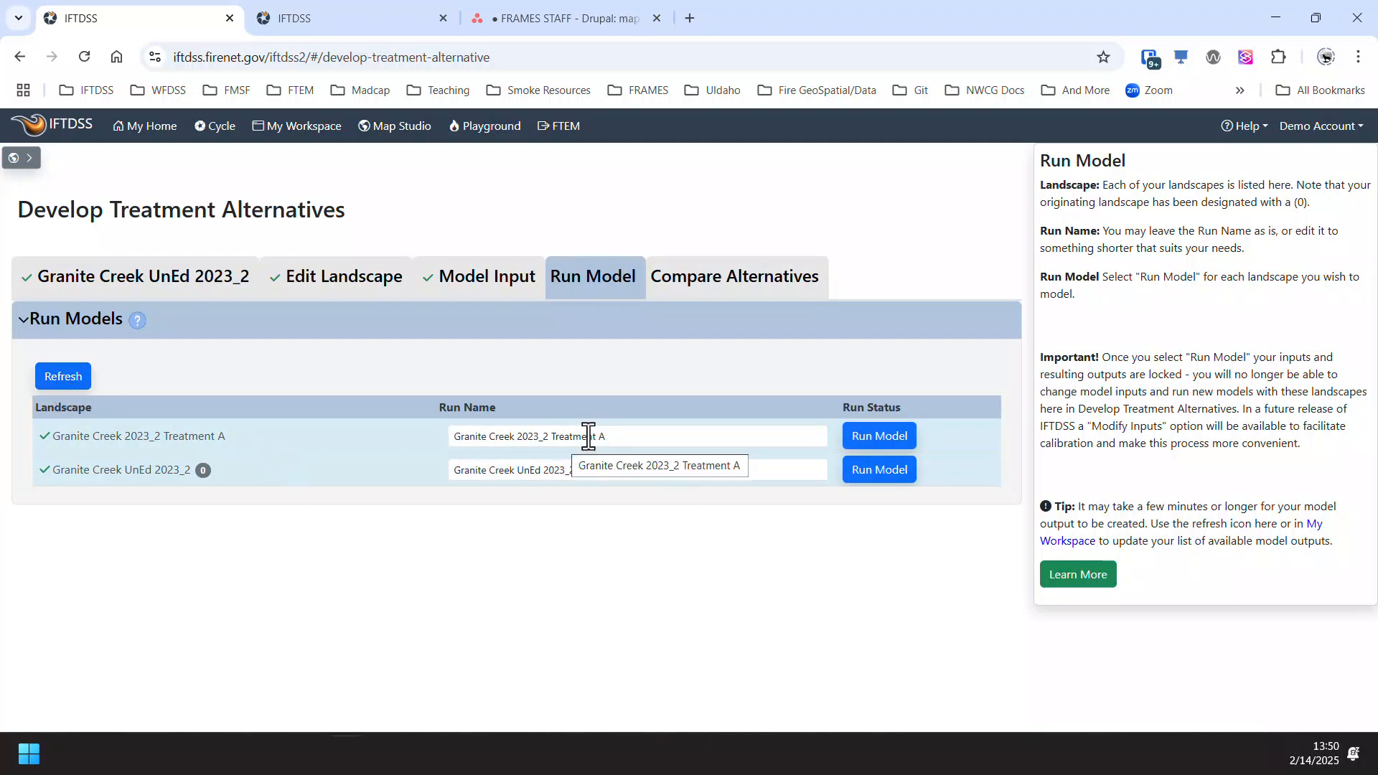
{"action": "left_click", "coordinate": [619, 436]}
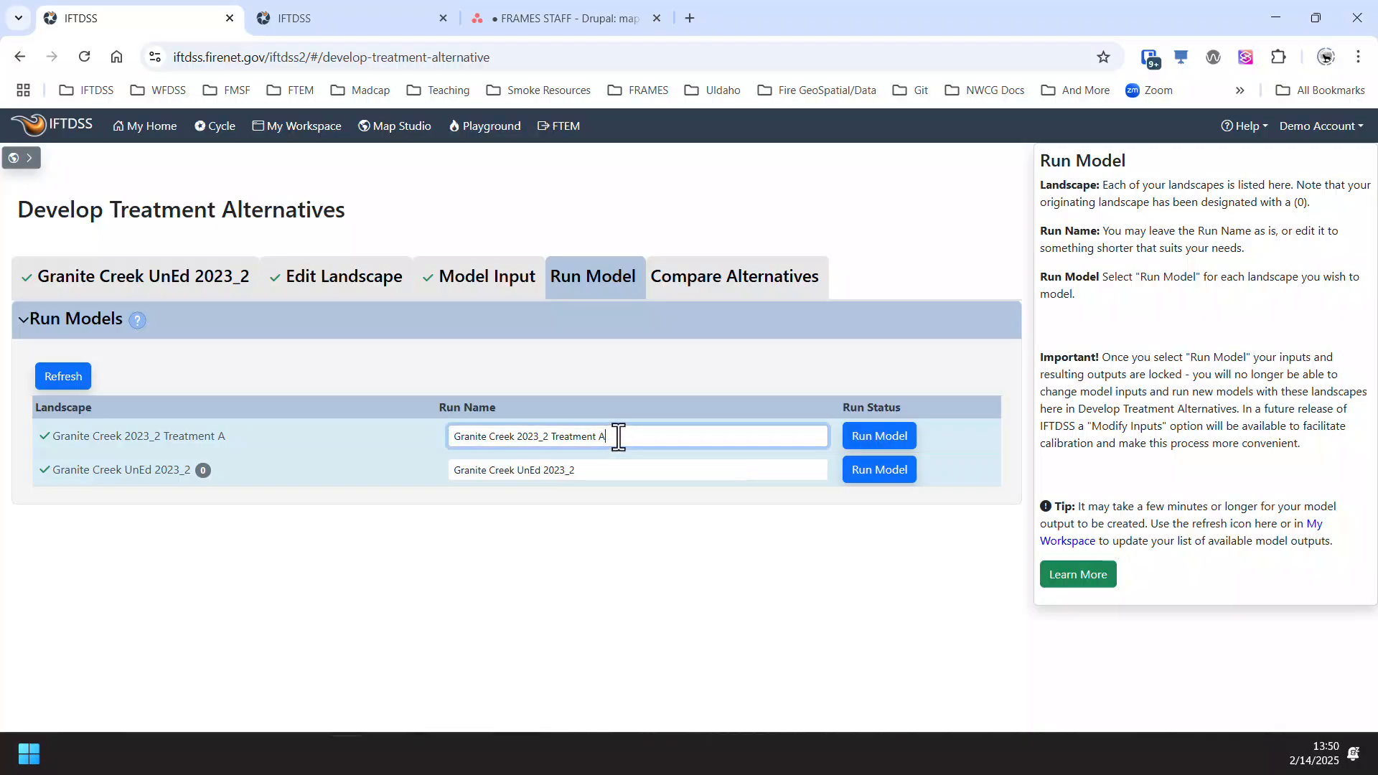
{"action": "left_click", "coordinate": [597, 471]}
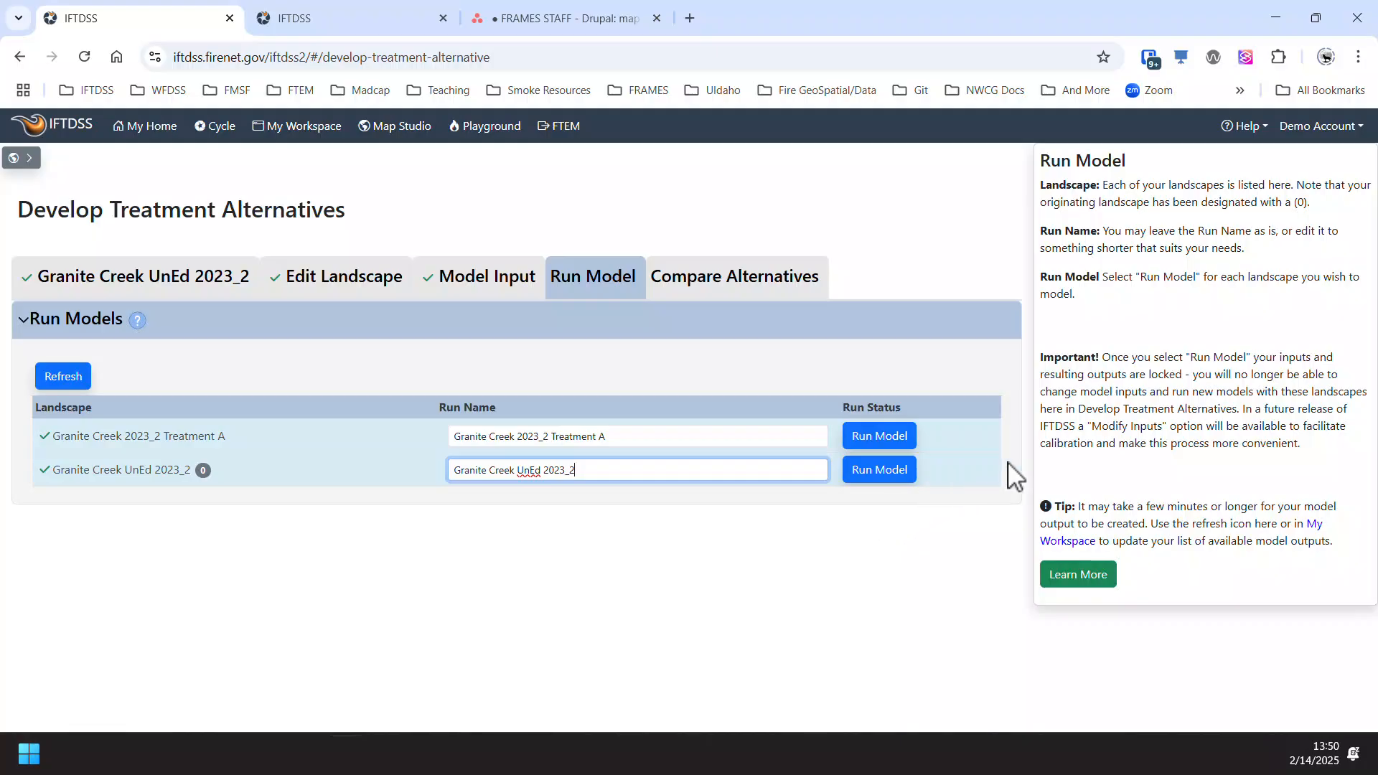
{"action": "left_click", "coordinate": [909, 440]}
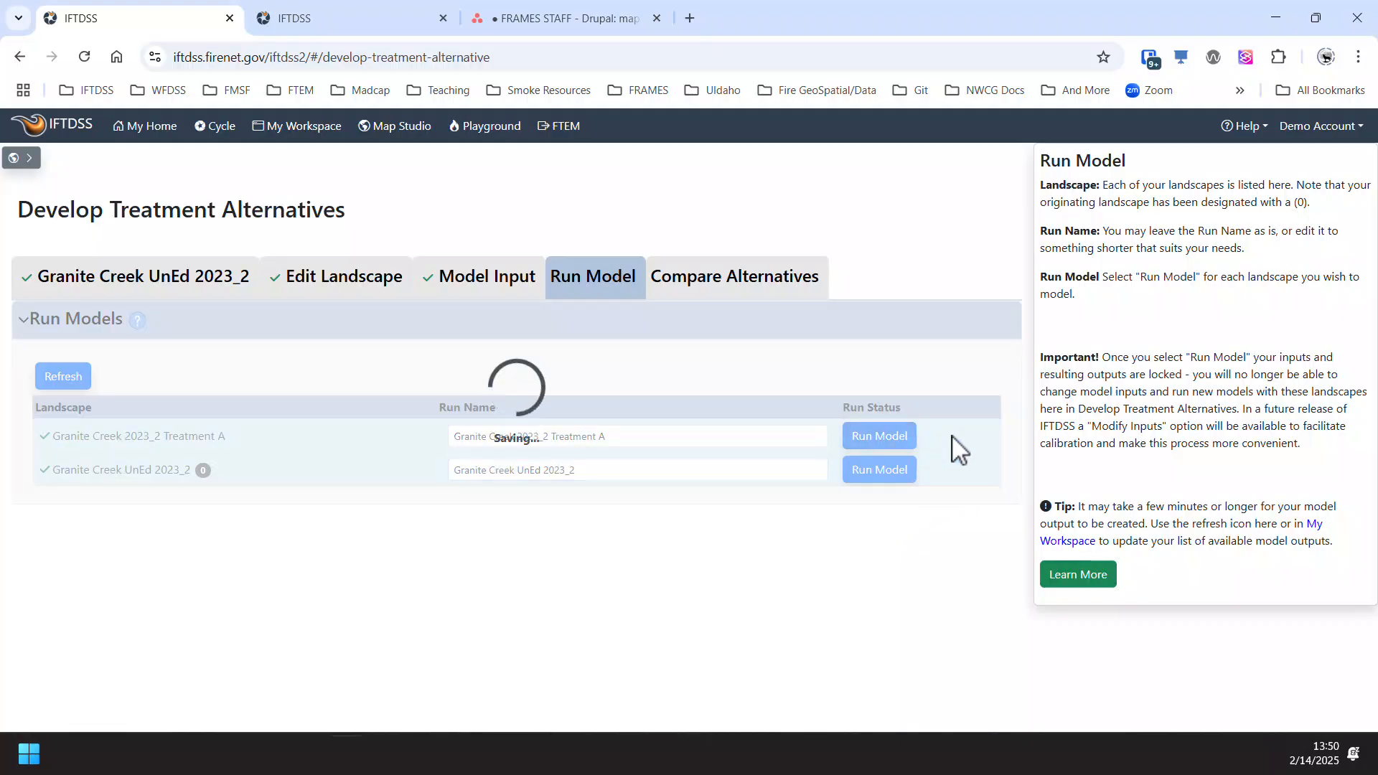
{"action": "left_click", "coordinate": [890, 473]}
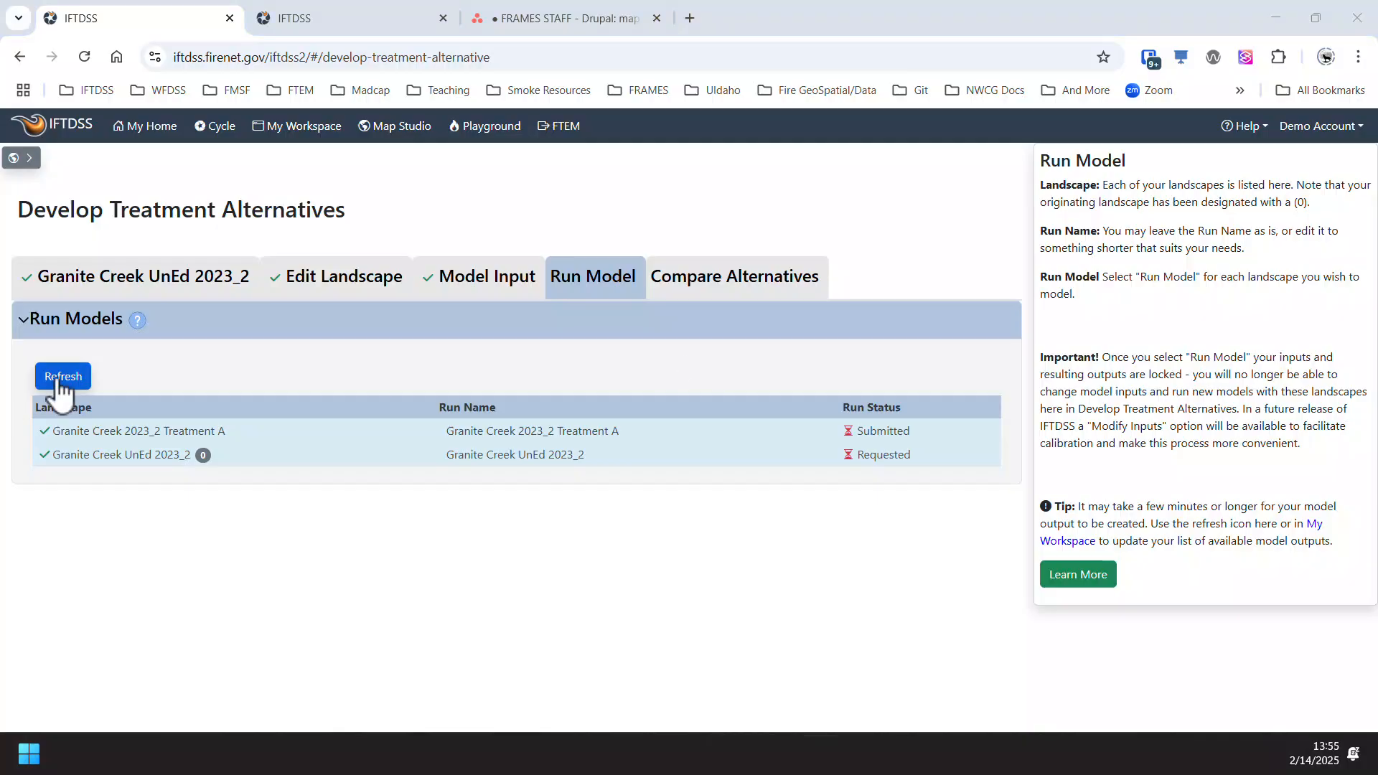
{"action": "left_click", "coordinate": [58, 381]}
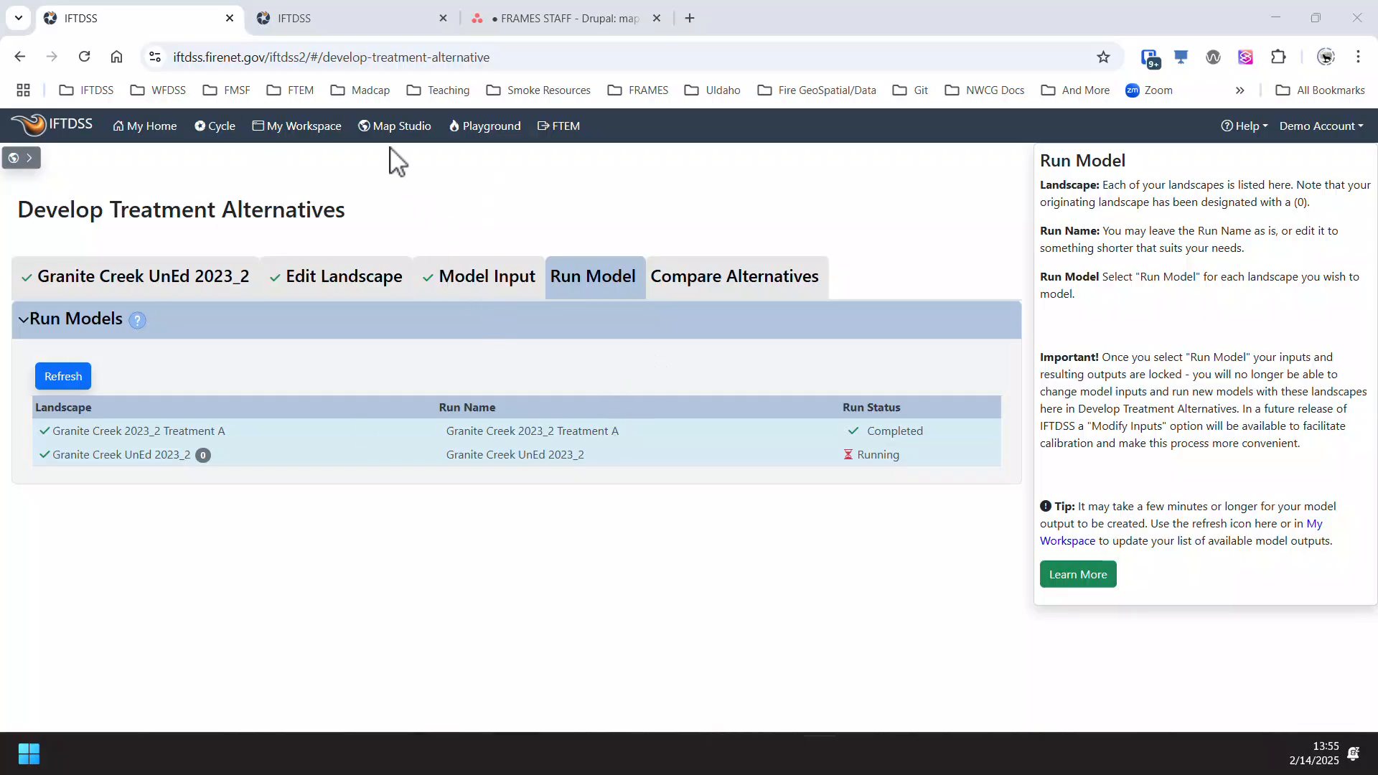
- Check the runs in the workspace, then reopen the treatment alternatives for Granite Creek UnEd 2023_2 with the Granite Creek Proposed Treatment Areas
{"action": "left_click", "coordinate": [296, 127]}
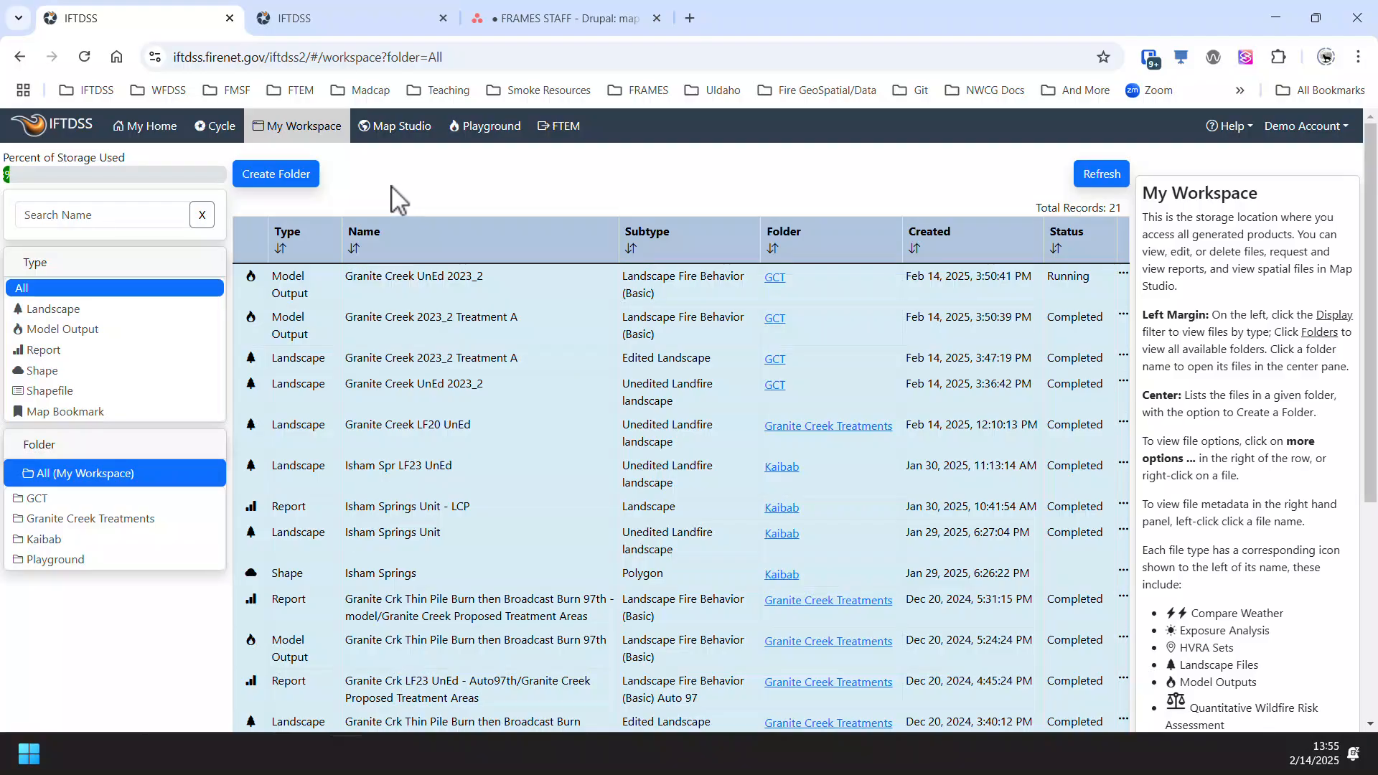
{"action": "left_click", "coordinate": [214, 130]}
{"action": "left_click", "coordinate": [360, 329]}
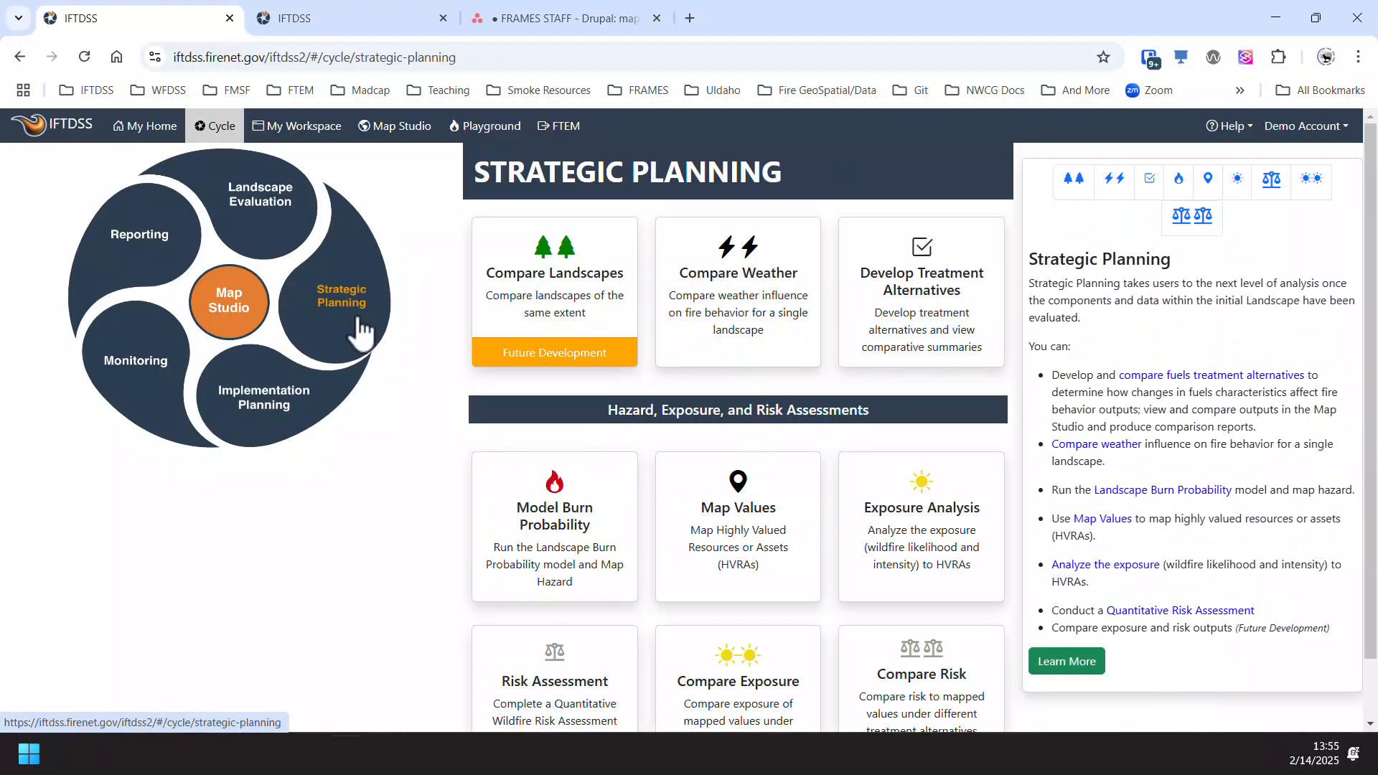
{"action": "left_click", "coordinate": [907, 329]}
{"action": "left_click", "coordinate": [240, 382]}
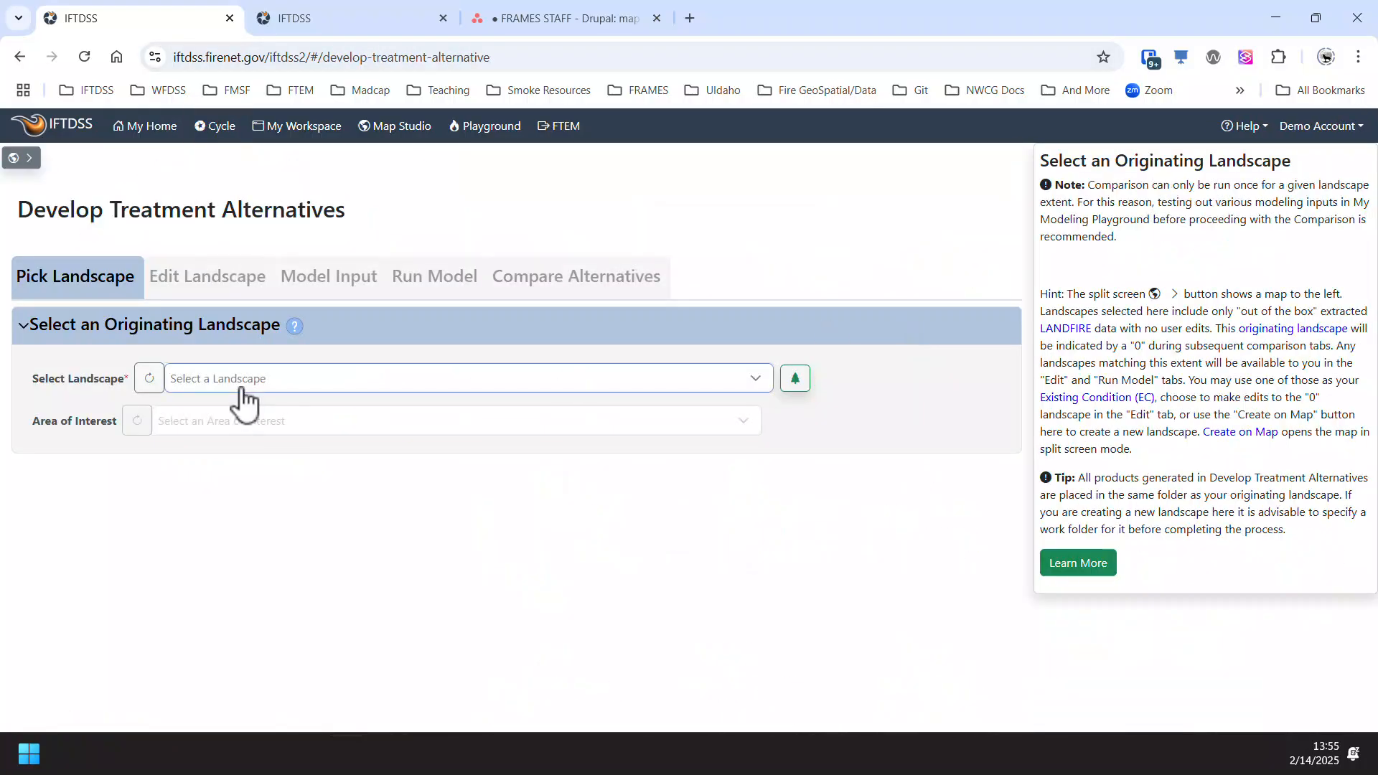
{"action": "left_click", "coordinate": [307, 502]}
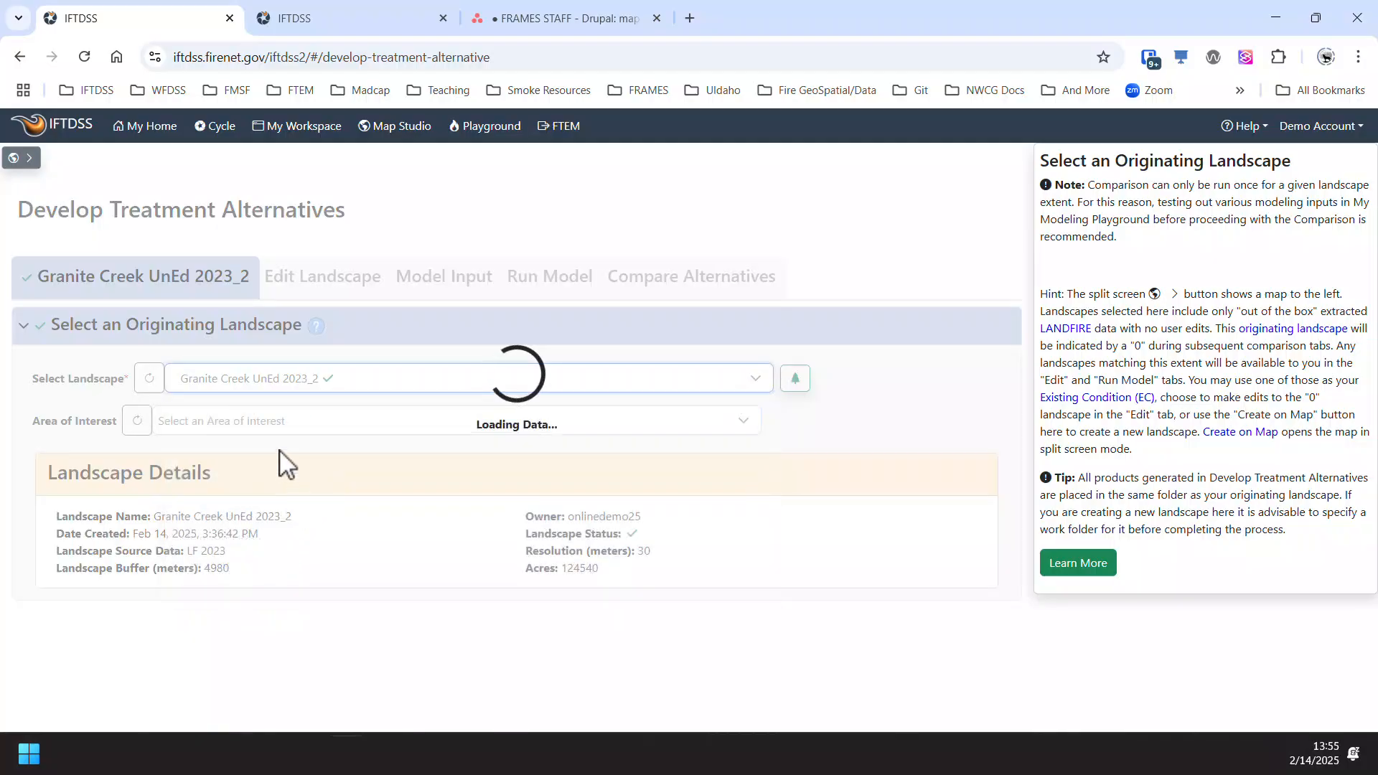
{"action": "left_click", "coordinate": [280, 427]}
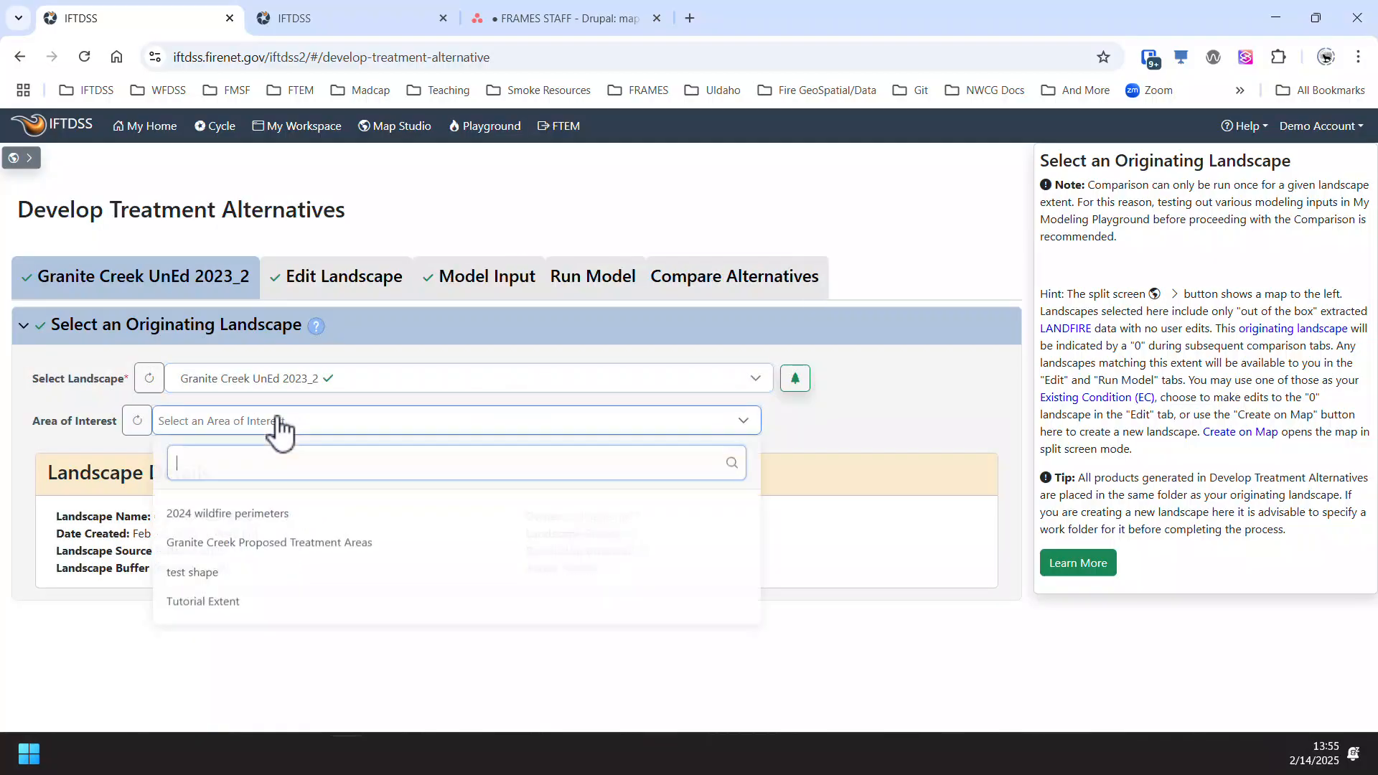
{"action": "left_click", "coordinate": [376, 554]}
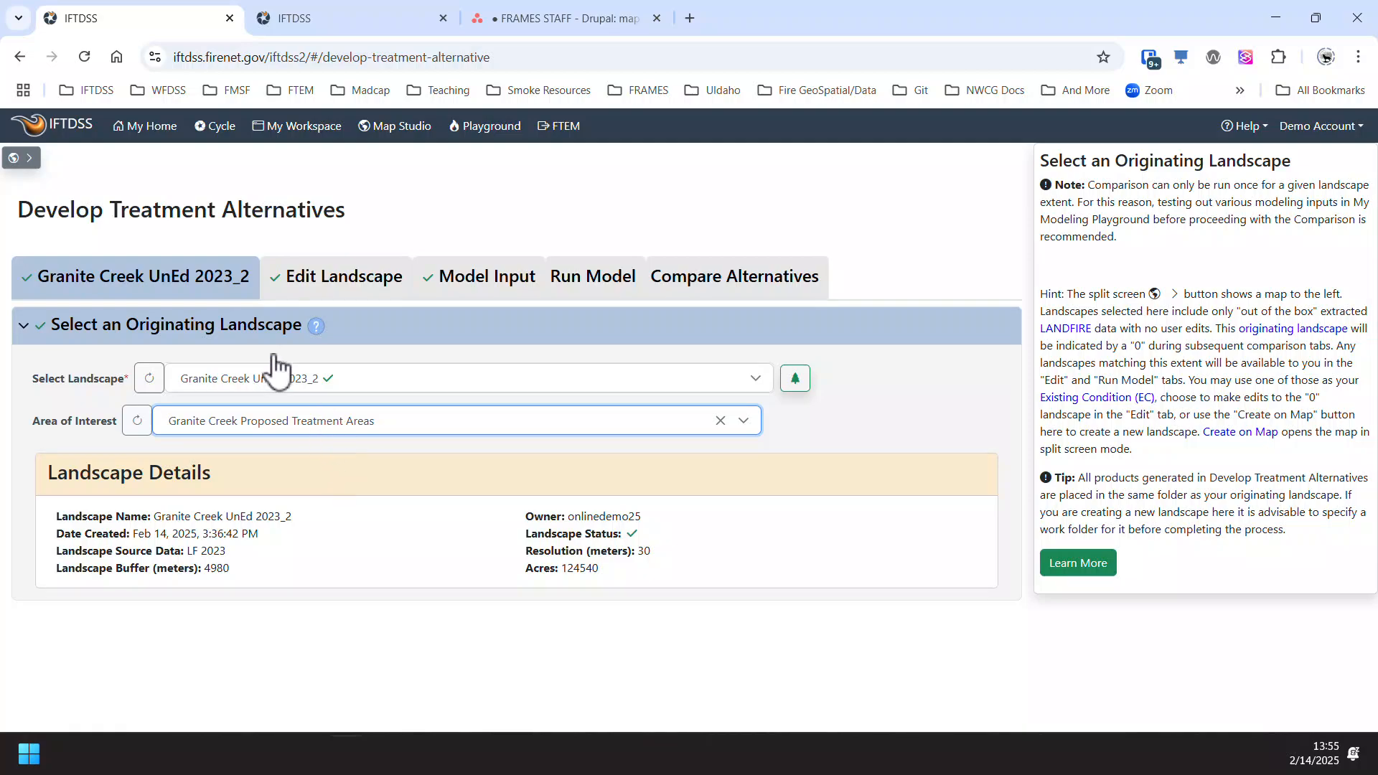
- Review the landscape editing and model input stages, and refresh the run status of both landscape models
{"action": "left_click", "coordinate": [337, 291]}
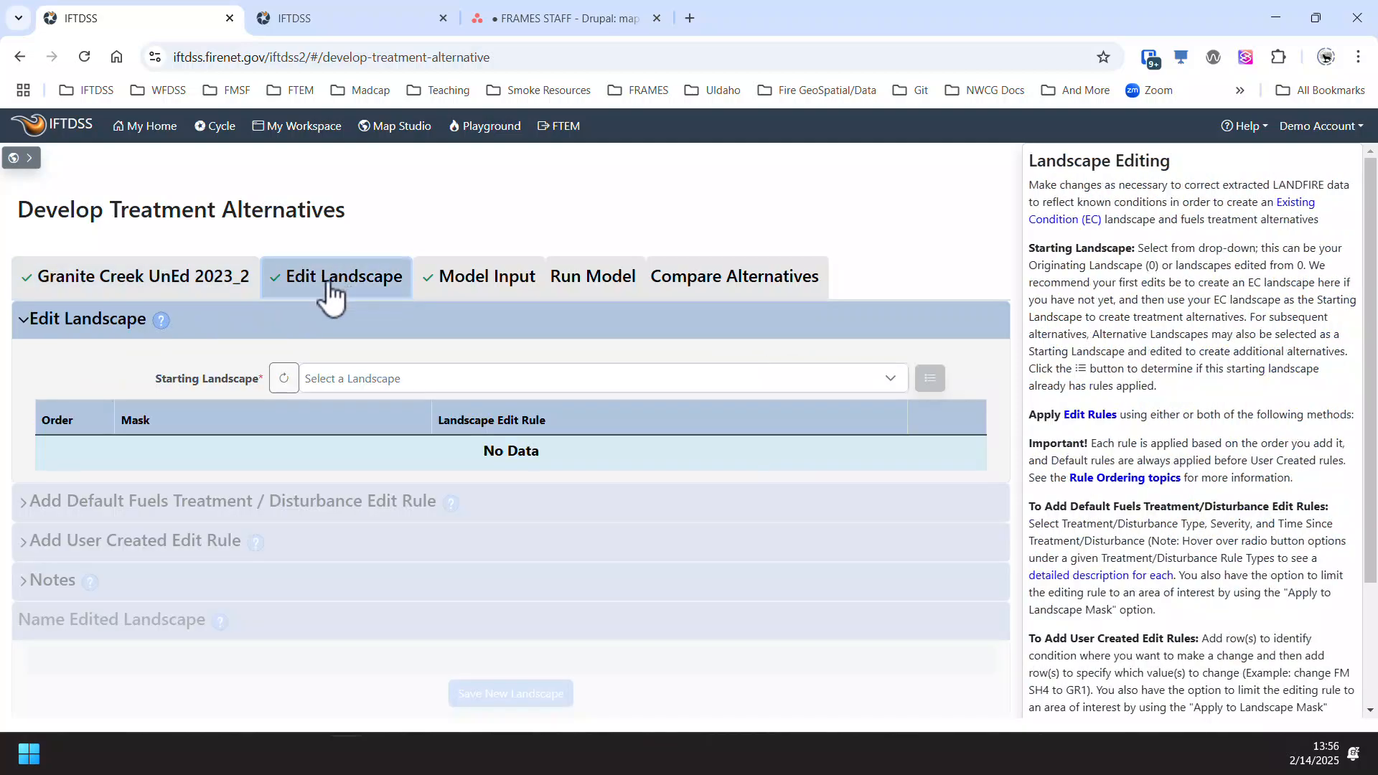
{"action": "left_click", "coordinate": [490, 286]}
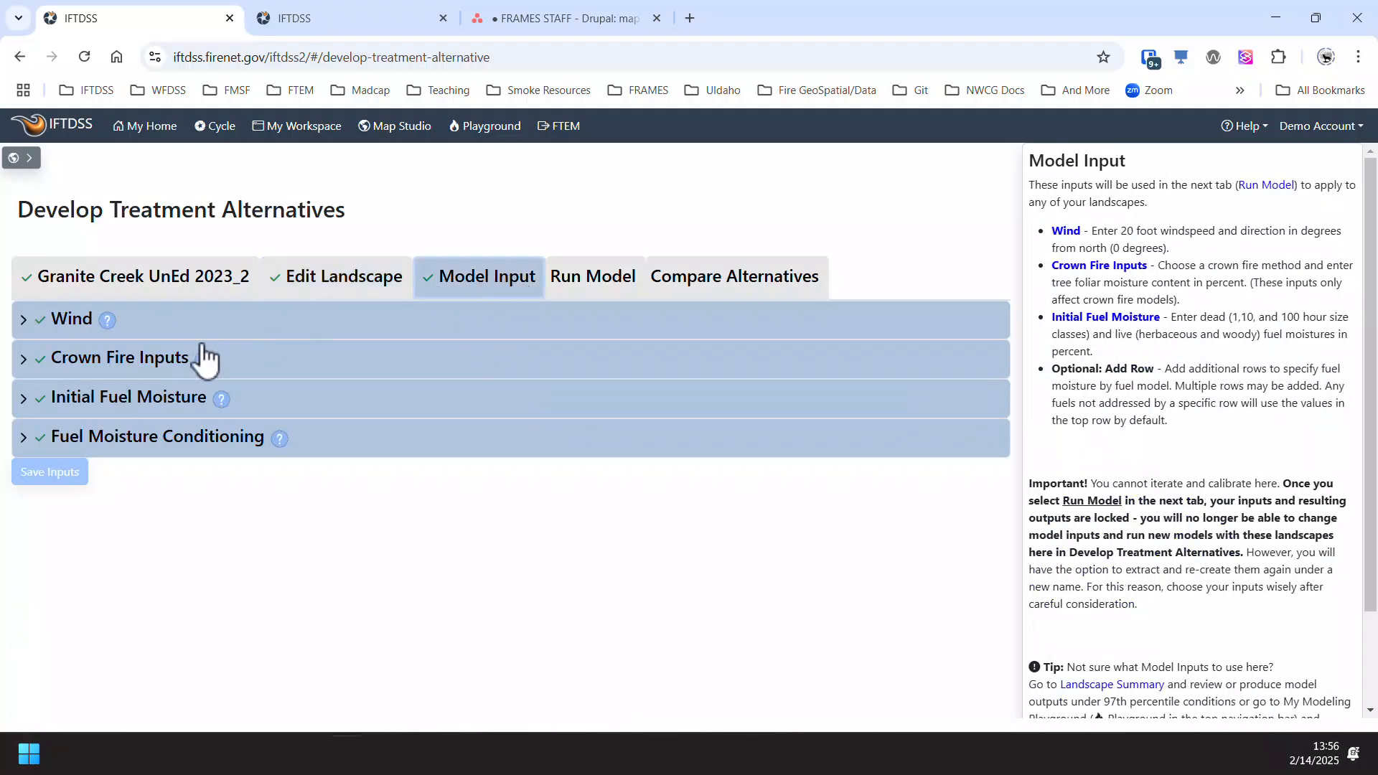
{"action": "left_click", "coordinate": [589, 287]}
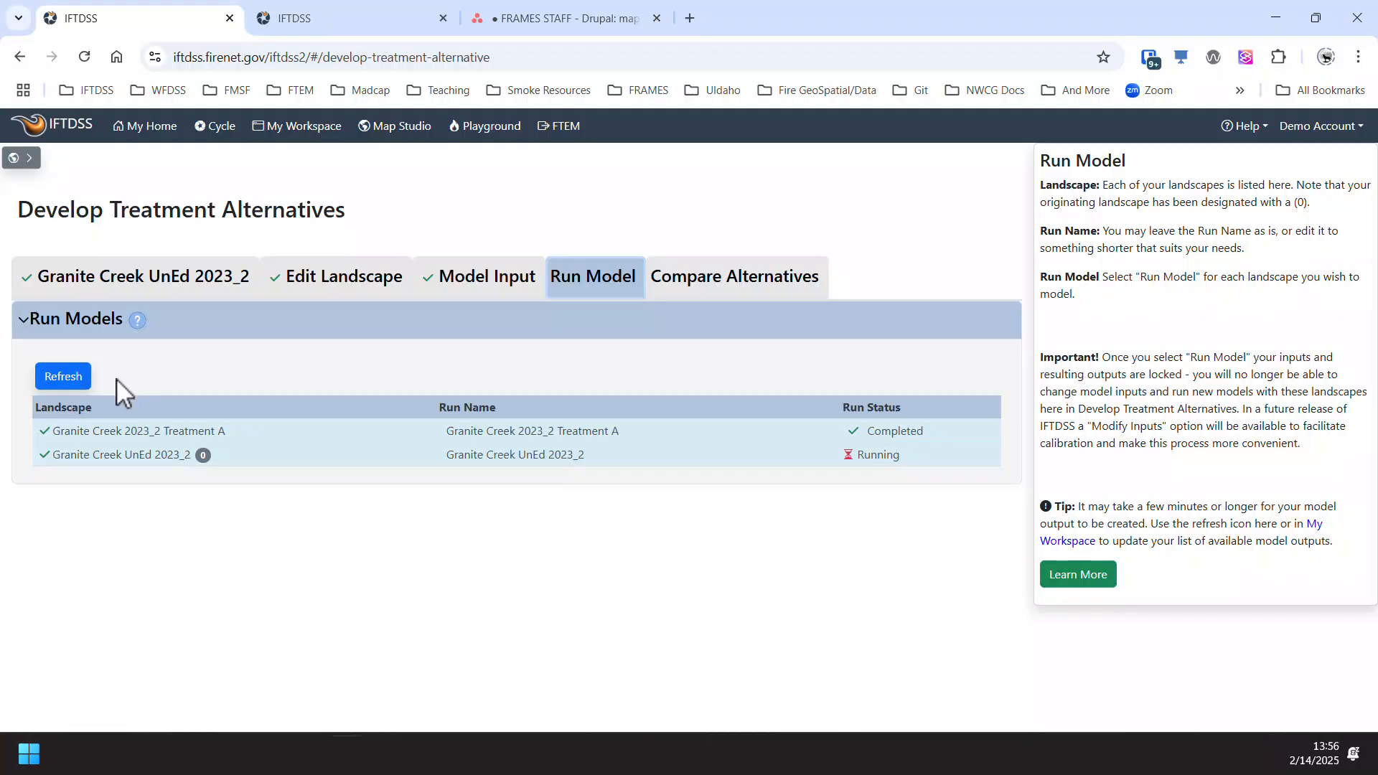
{"action": "left_click", "coordinate": [71, 378]}
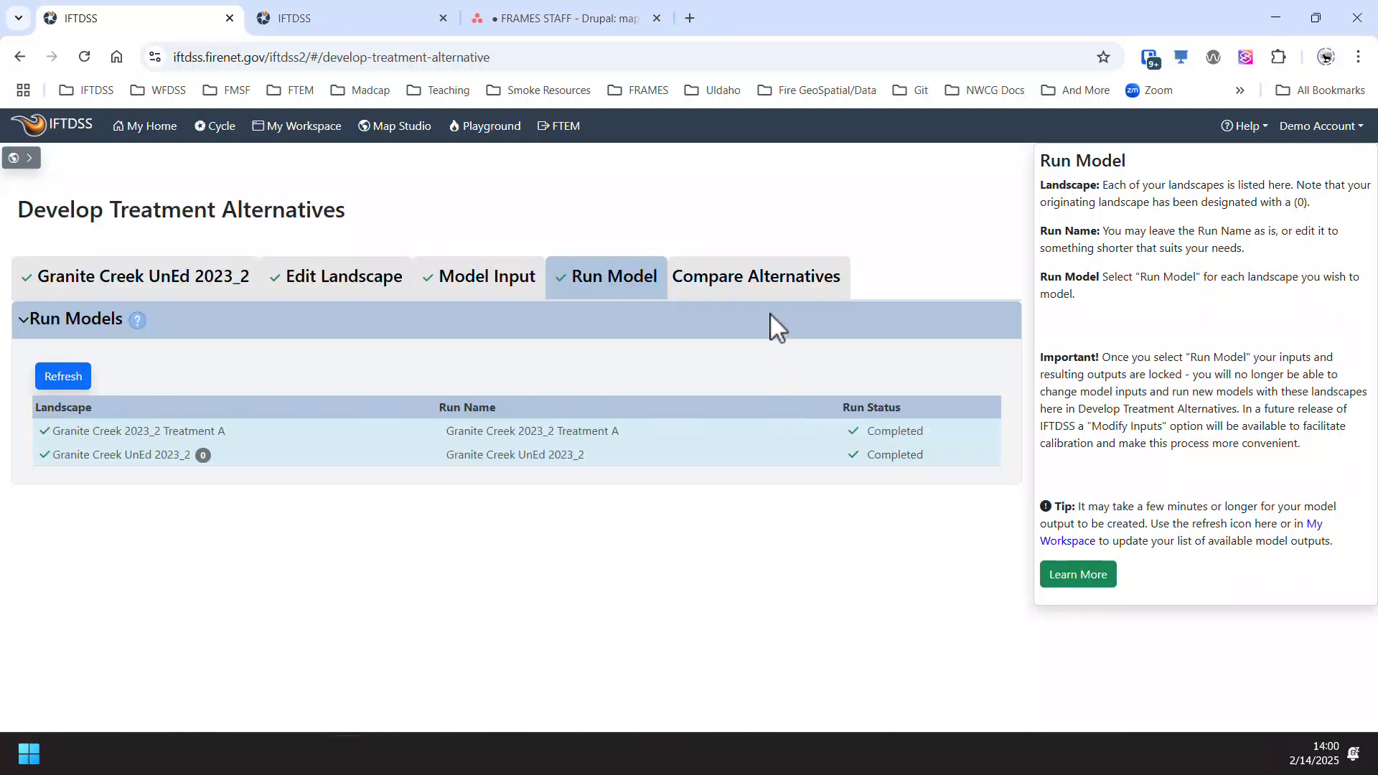
- Compare Granite Creek 2023_2 Treatment A as the first choice with Granite Creek UnEd 2023_2 as the second on the map
{"action": "left_click", "coordinate": [773, 290]}
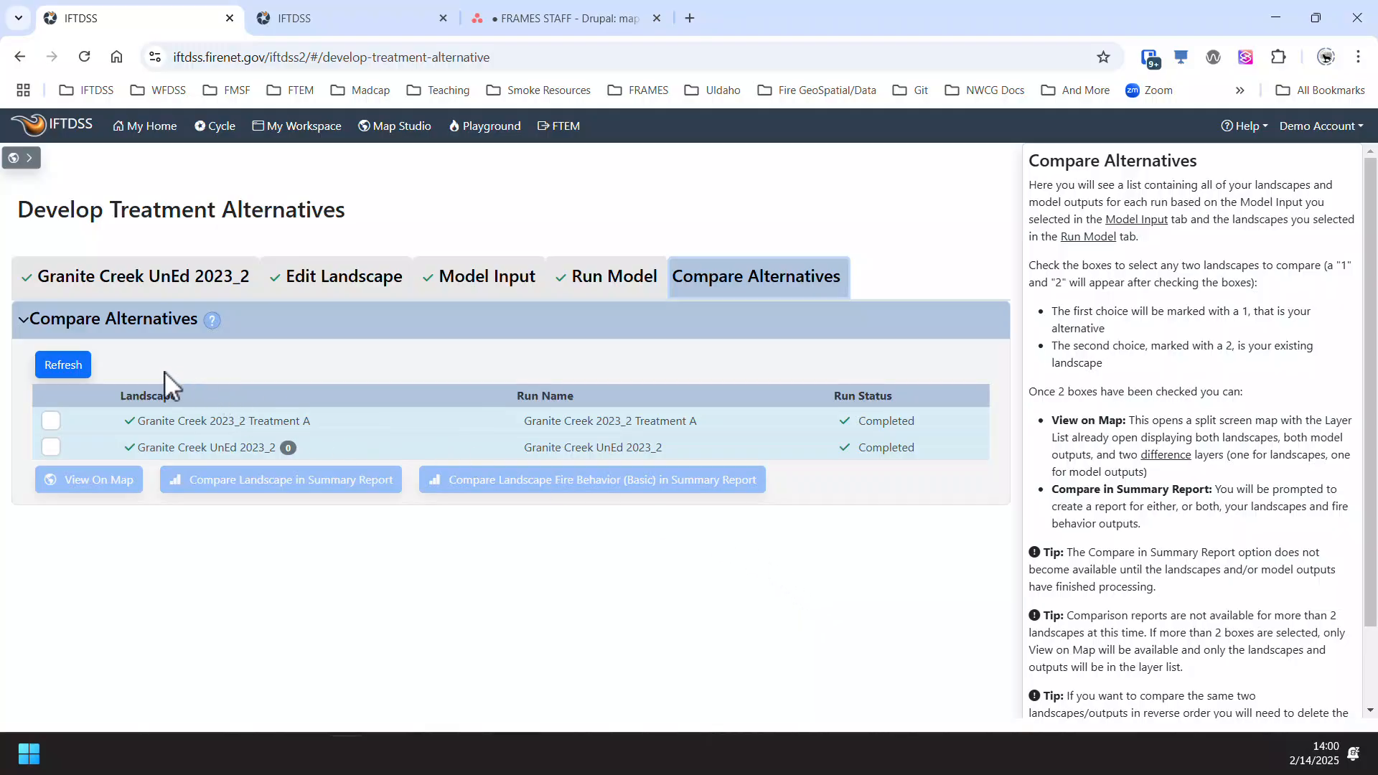
{"action": "left_click", "coordinate": [54, 422]}
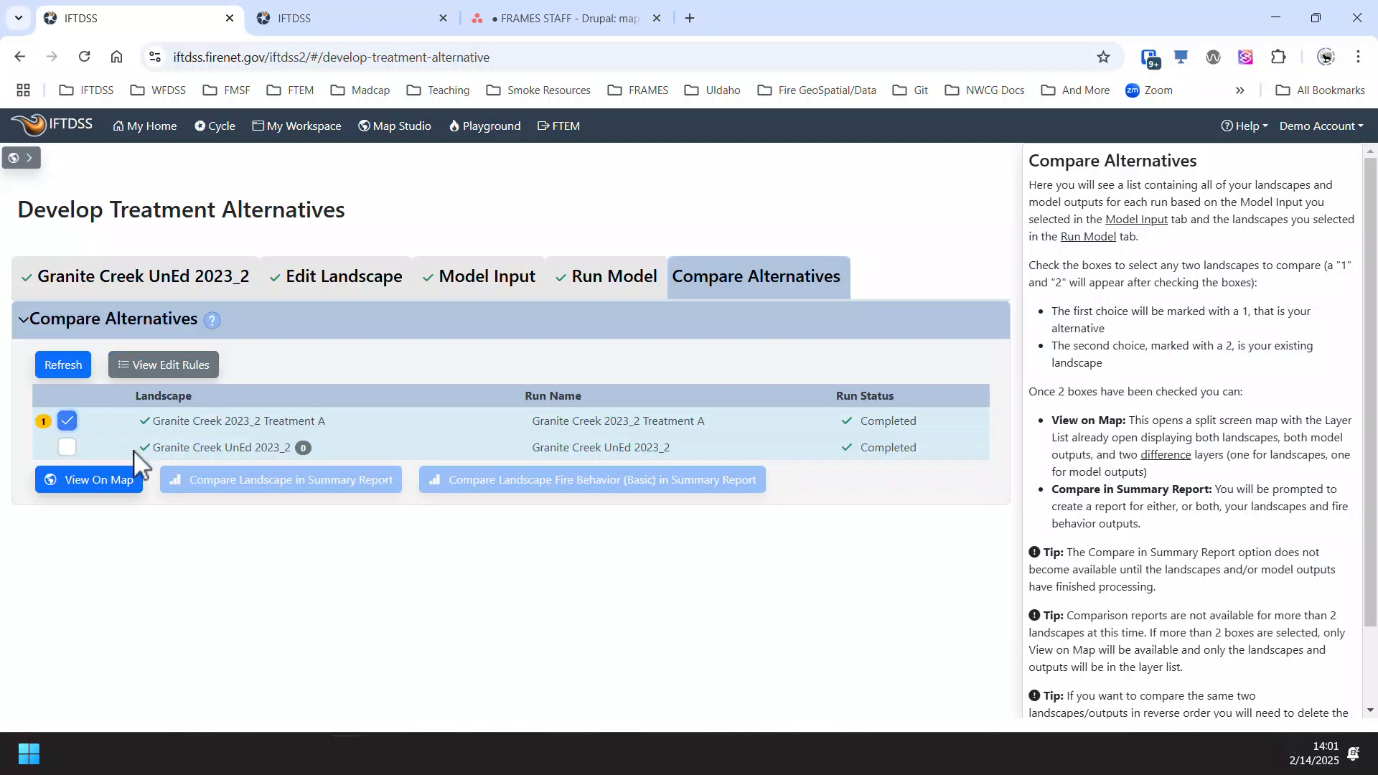
{"action": "left_click", "coordinate": [68, 448]}
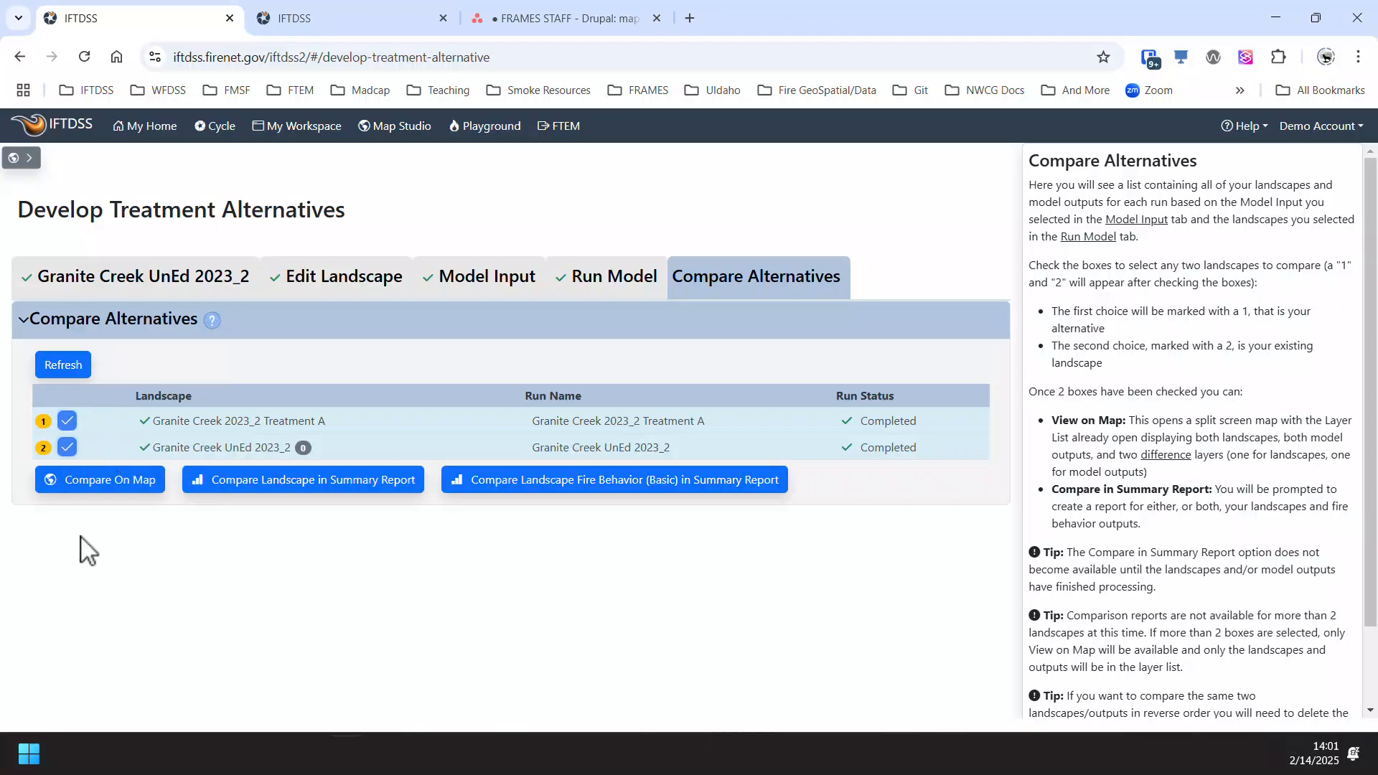
{"action": "left_click", "coordinate": [87, 482]}
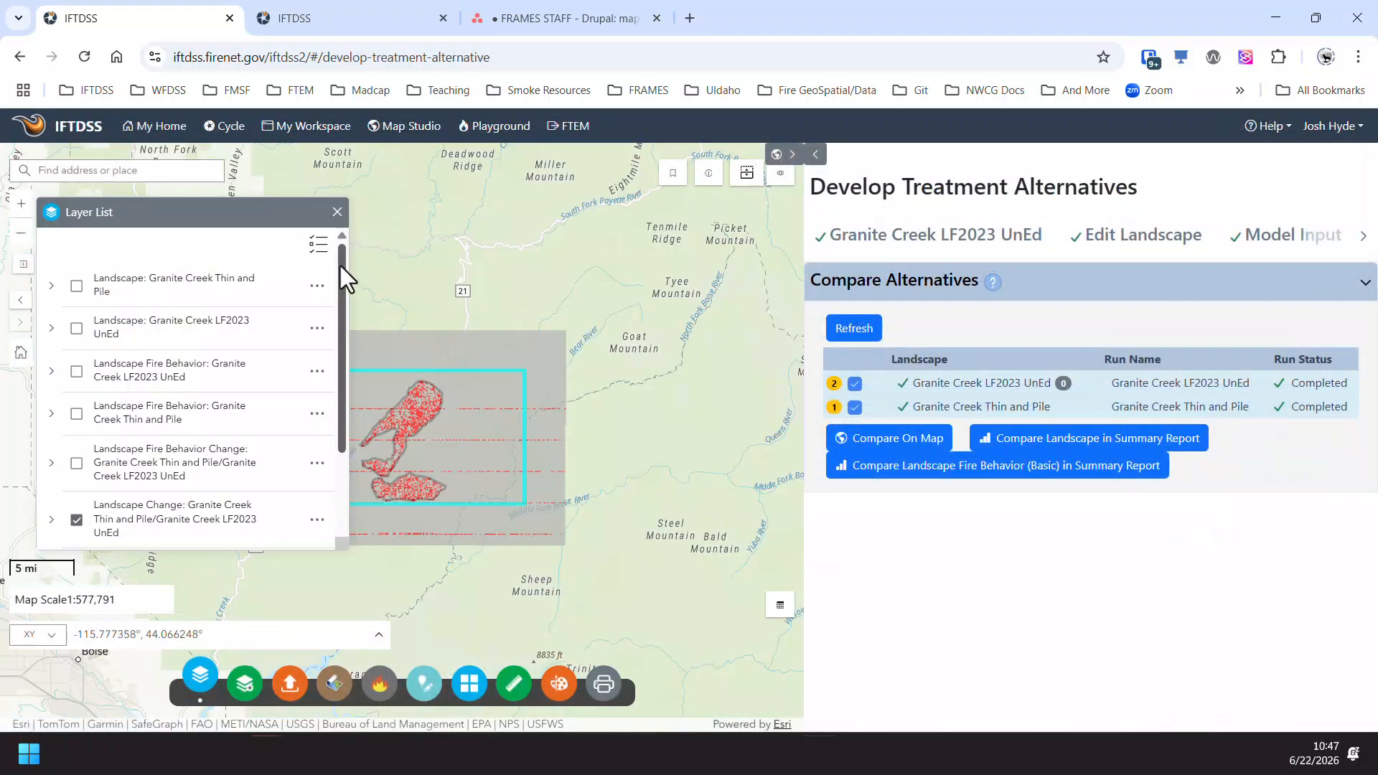
- Review the comparison map's layers, then expand the Landscape Change group and examine fuel model change in the treatment areas
{"action": "left_click_drag", "start_coordinate": [340, 265], "coordinate": [348, 318]}
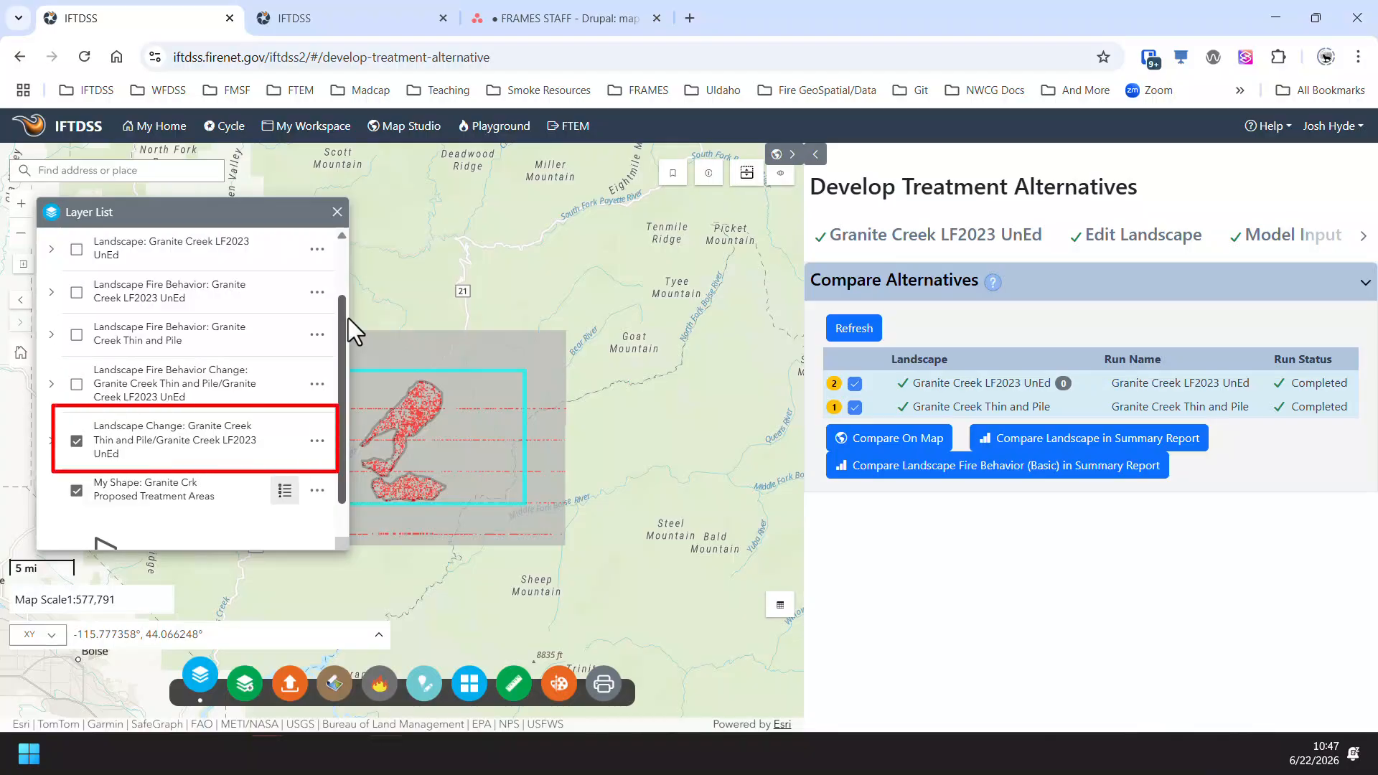
{"action": "left_click_drag", "start_coordinate": [348, 317], "coordinate": [348, 262]}
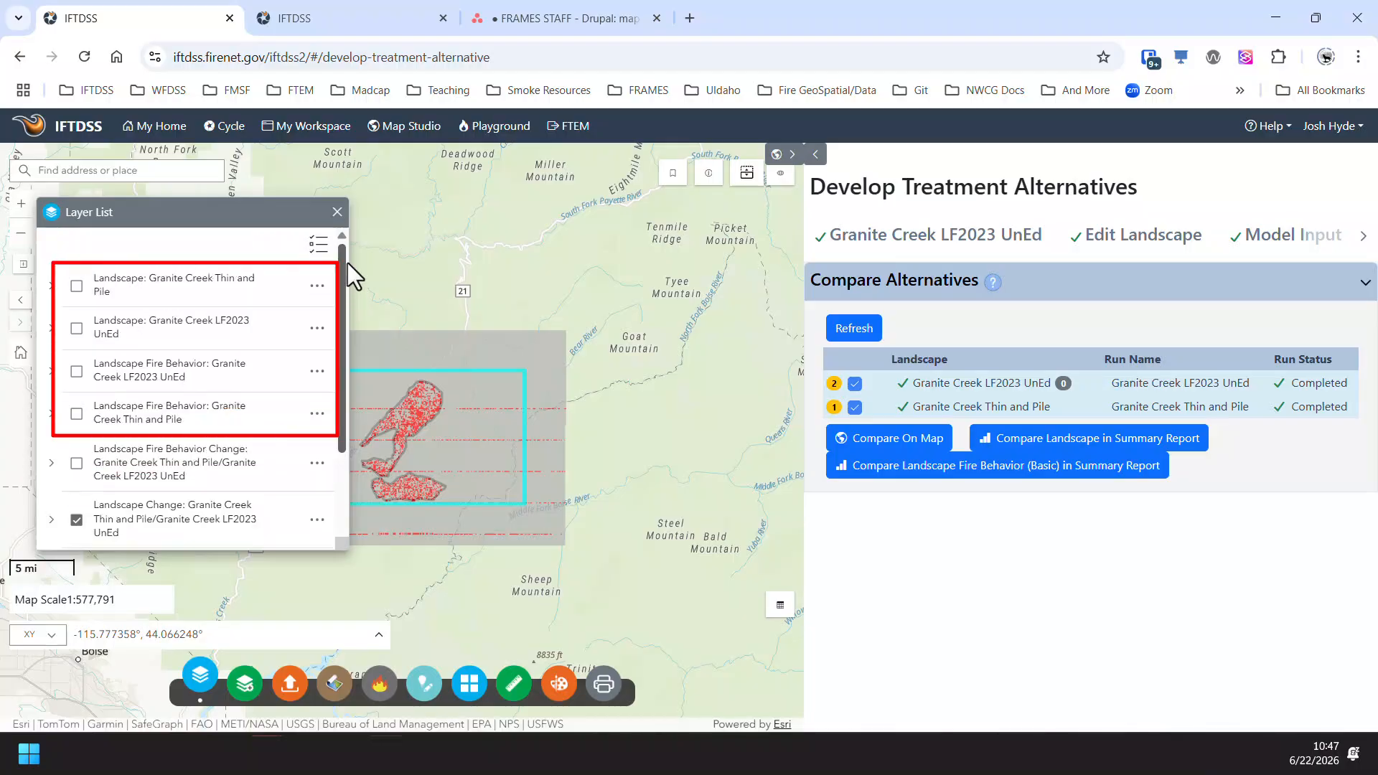
{"action": "left_click_drag", "start_coordinate": [347, 262], "coordinate": [355, 406]}
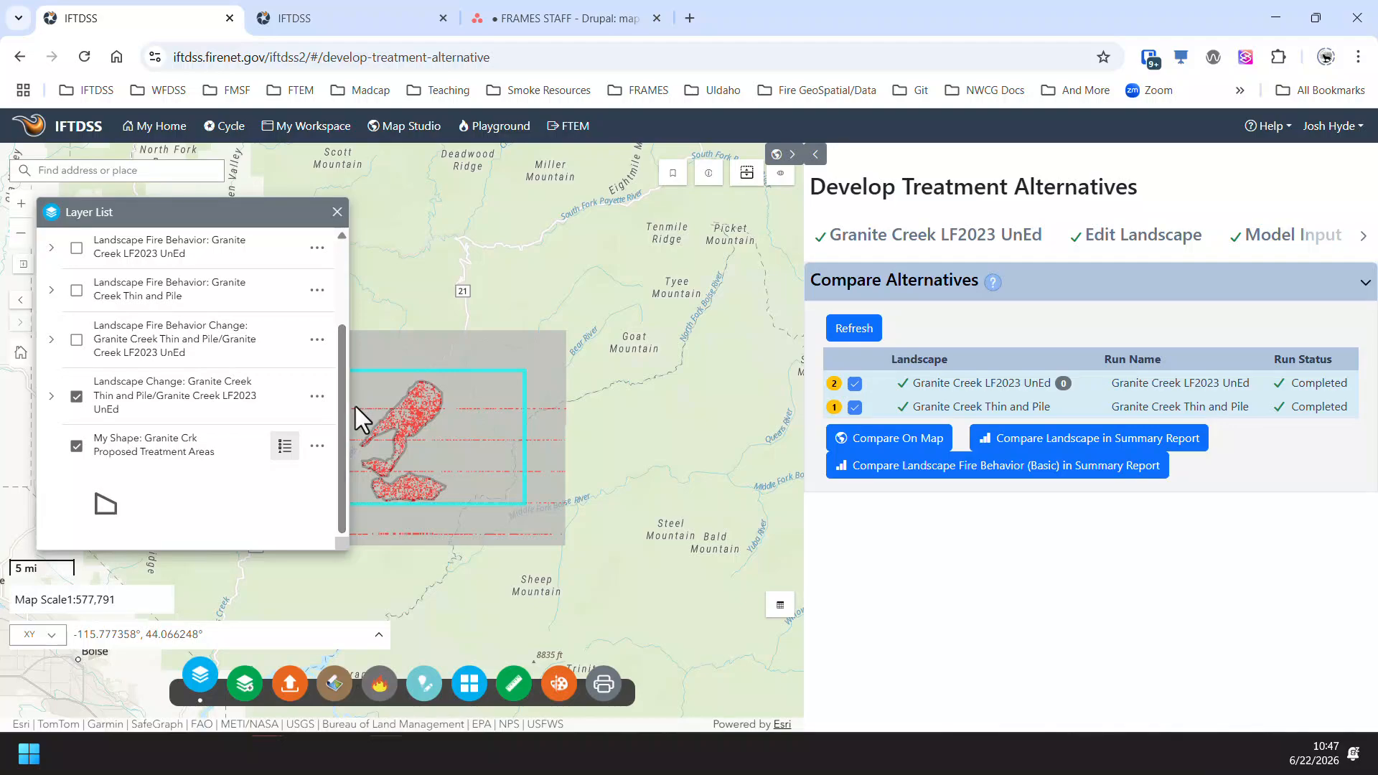
{"action": "left_click", "coordinate": [51, 396]}
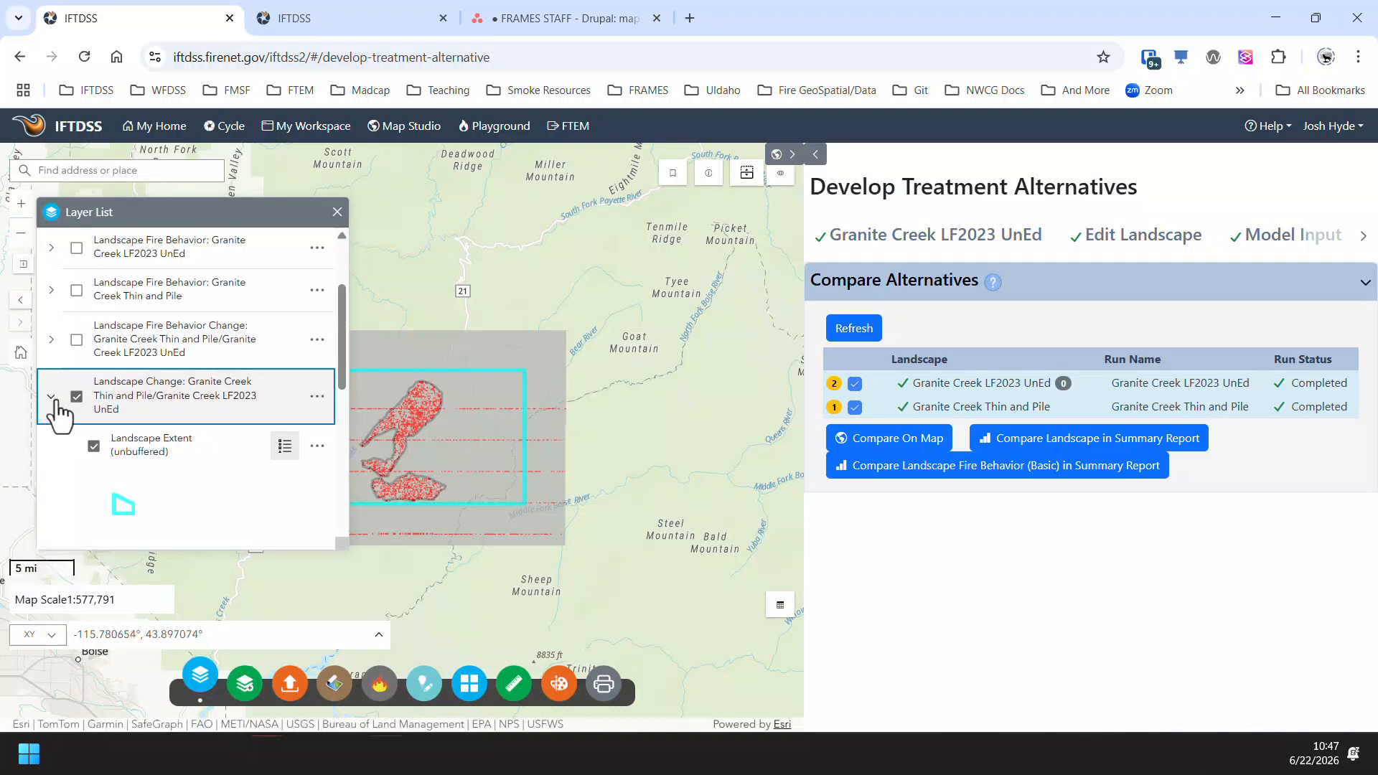
{"action": "left_click_drag", "start_coordinate": [466, 402], "coordinate": [597, 369]}
{"action": "scroll", "coordinate": [597, 370], "scroll_direction": "up", "scroll_amount": 2}
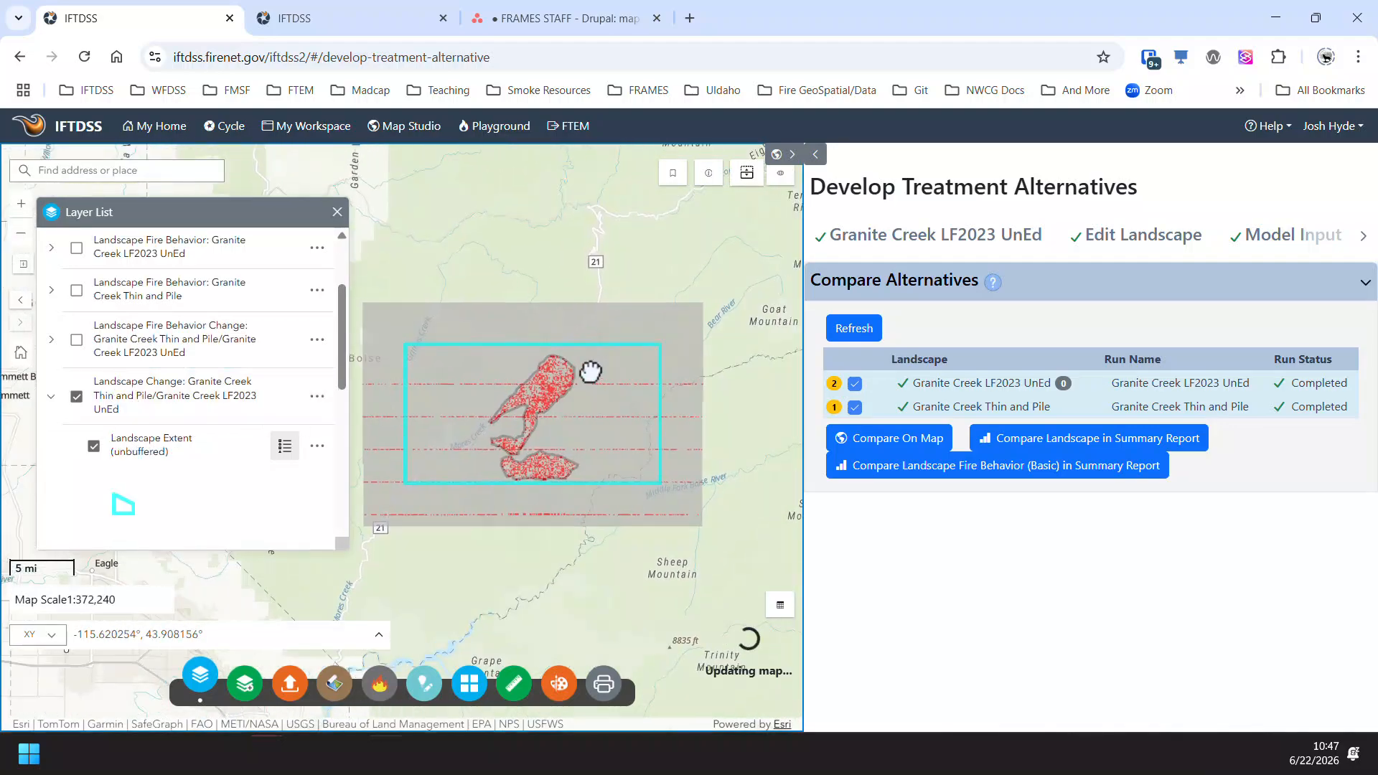
{"action": "scroll", "coordinate": [338, 430], "scroll_direction": "down", "scroll_amount": 3}
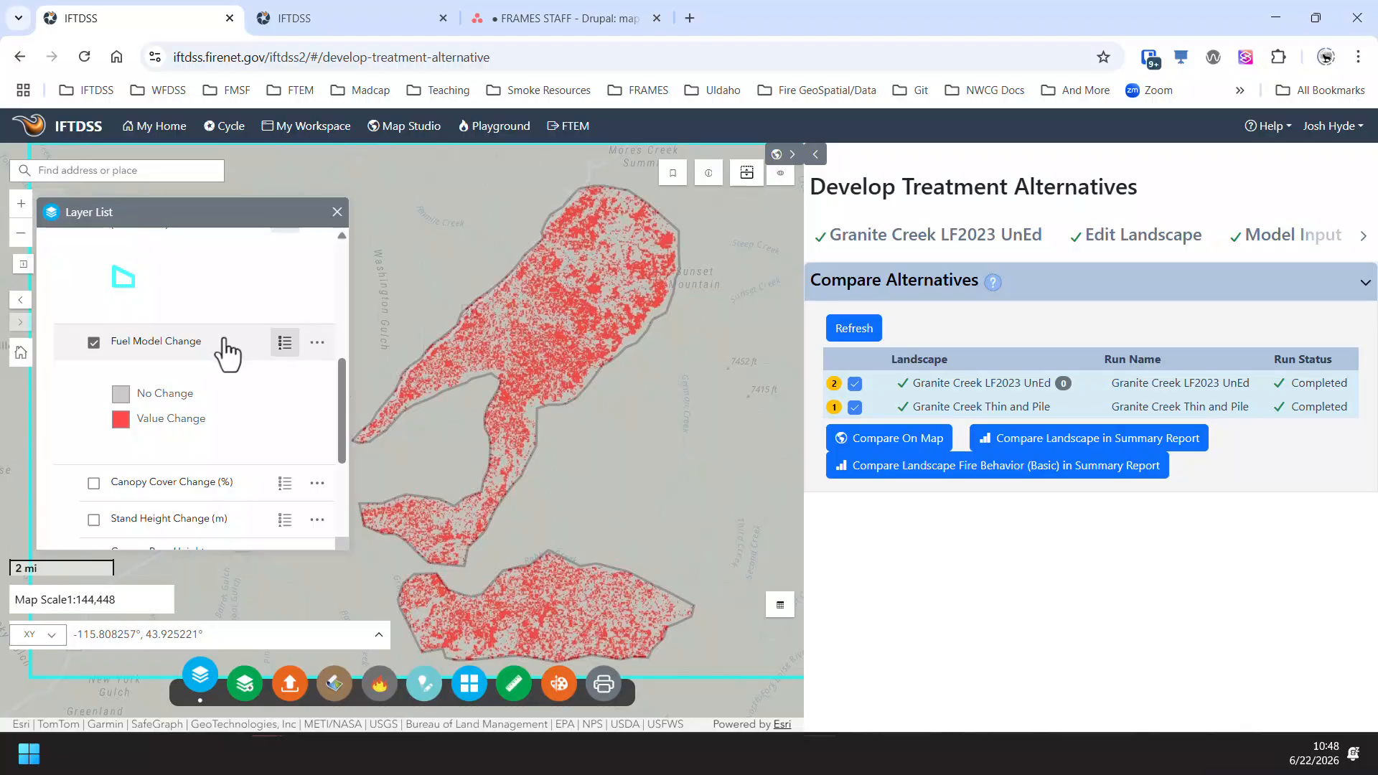
- Replace the Fuel Model Change layer with Canopy Cover Change (%) on the map and show its full legend
{"action": "left_click_drag", "start_coordinate": [340, 364], "coordinate": [338, 412]}
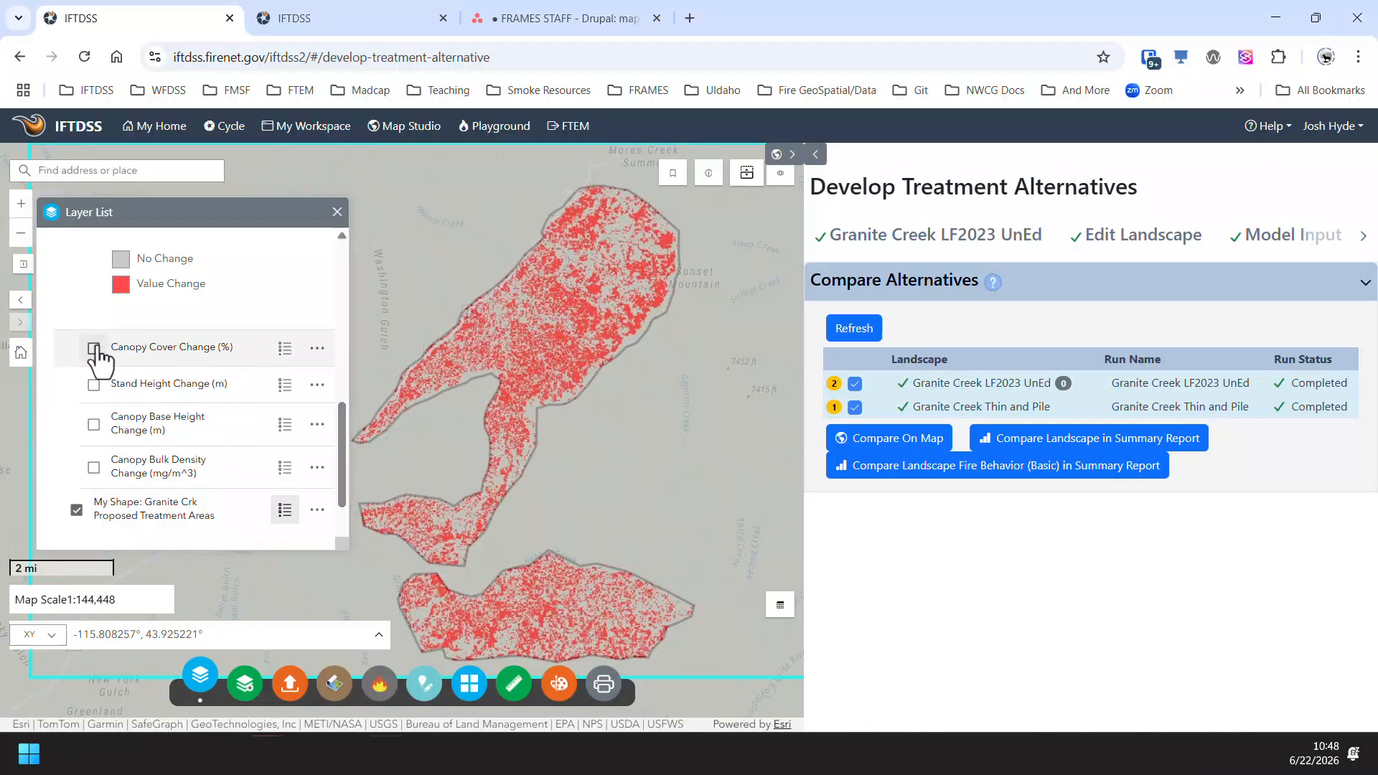
{"action": "scroll", "coordinate": [98, 348], "scroll_direction": "up", "scroll_amount": 1}
{"action": "left_click", "coordinate": [93, 298]}
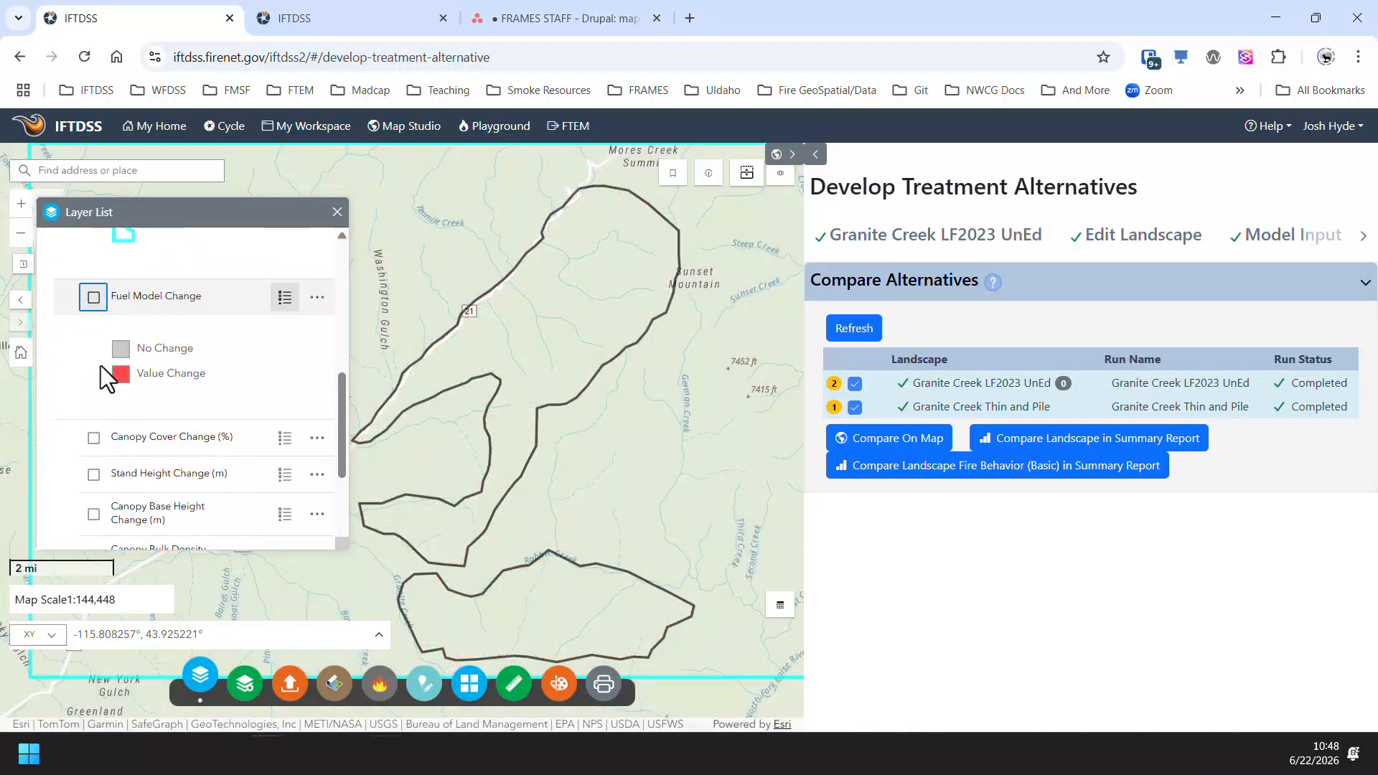
{"action": "left_click", "coordinate": [94, 437]}
{"action": "left_click", "coordinate": [286, 447]}
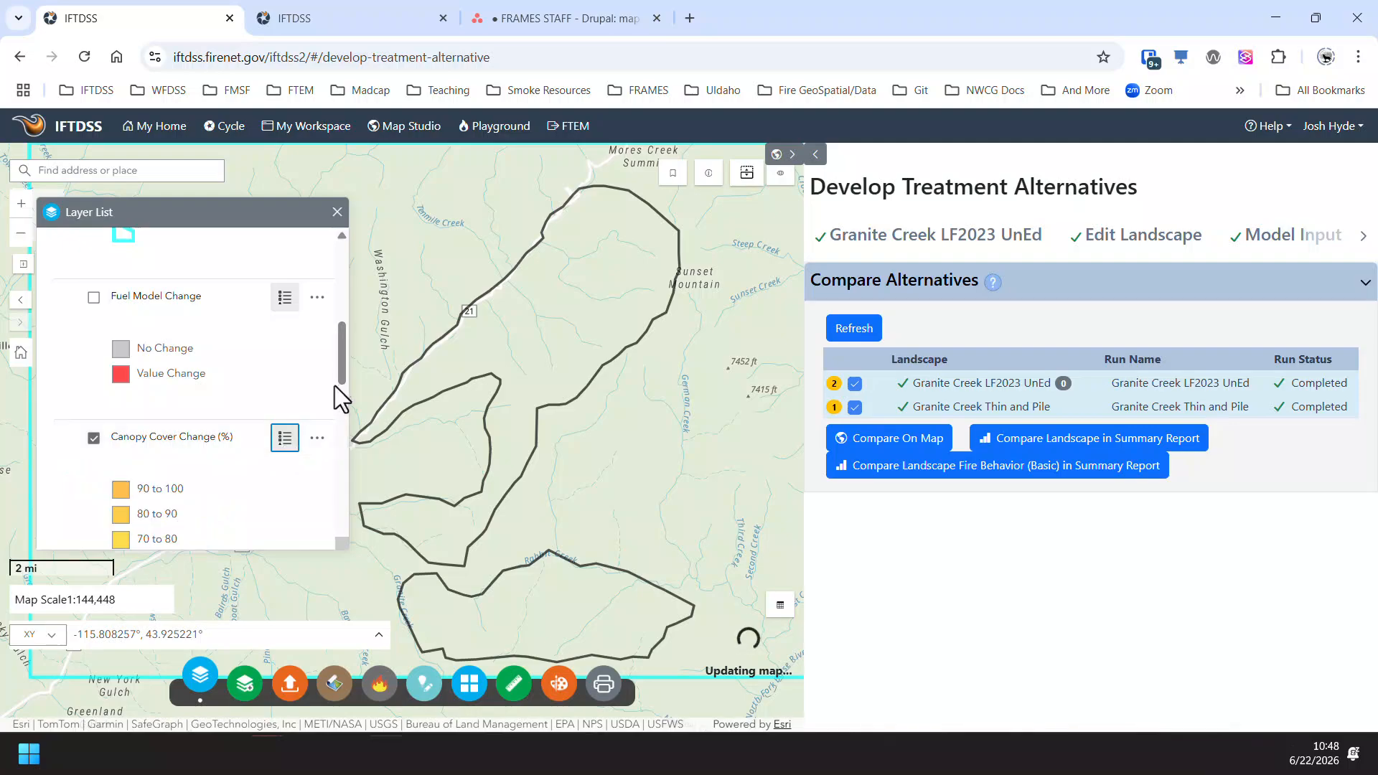
{"action": "left_click_drag", "start_coordinate": [340, 359], "coordinate": [336, 408]}
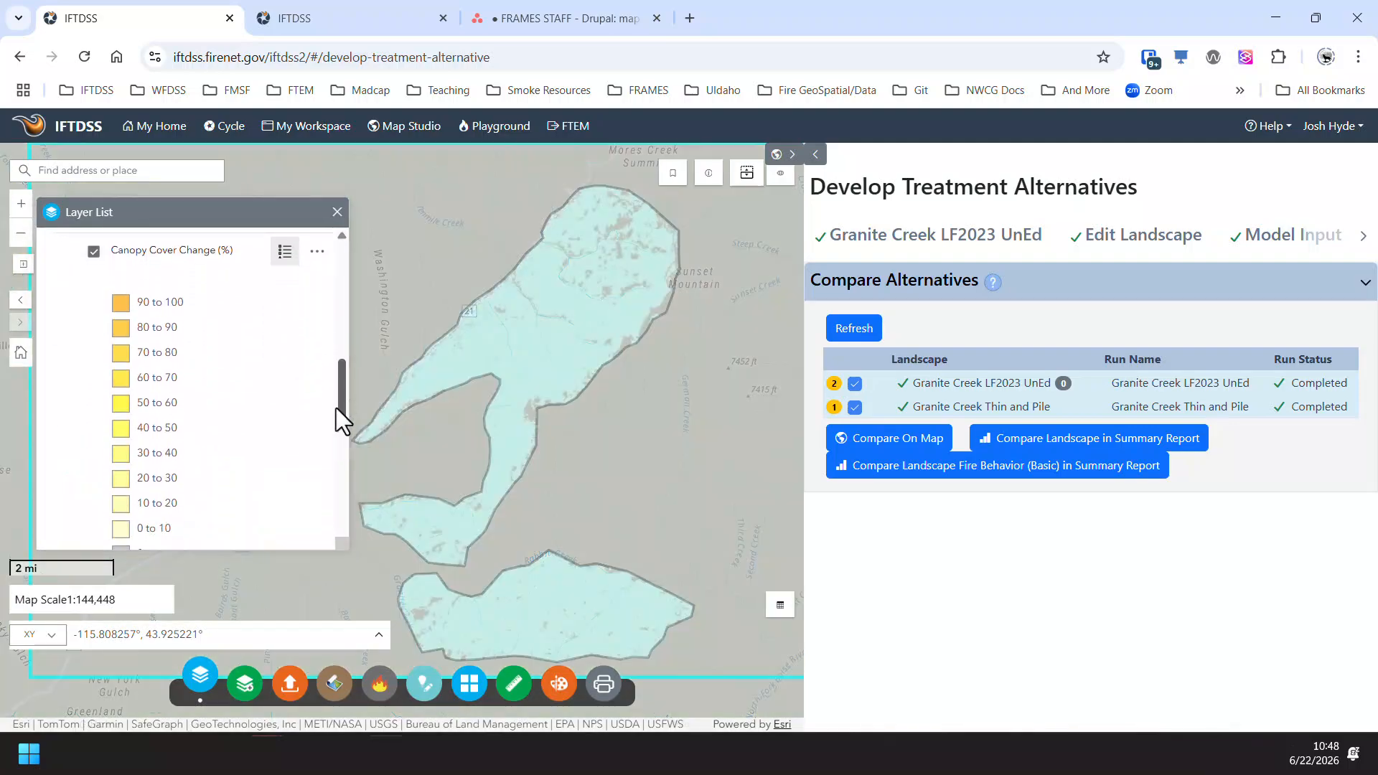
{"action": "left_click_drag", "start_coordinate": [338, 535], "coordinate": [337, 682]}
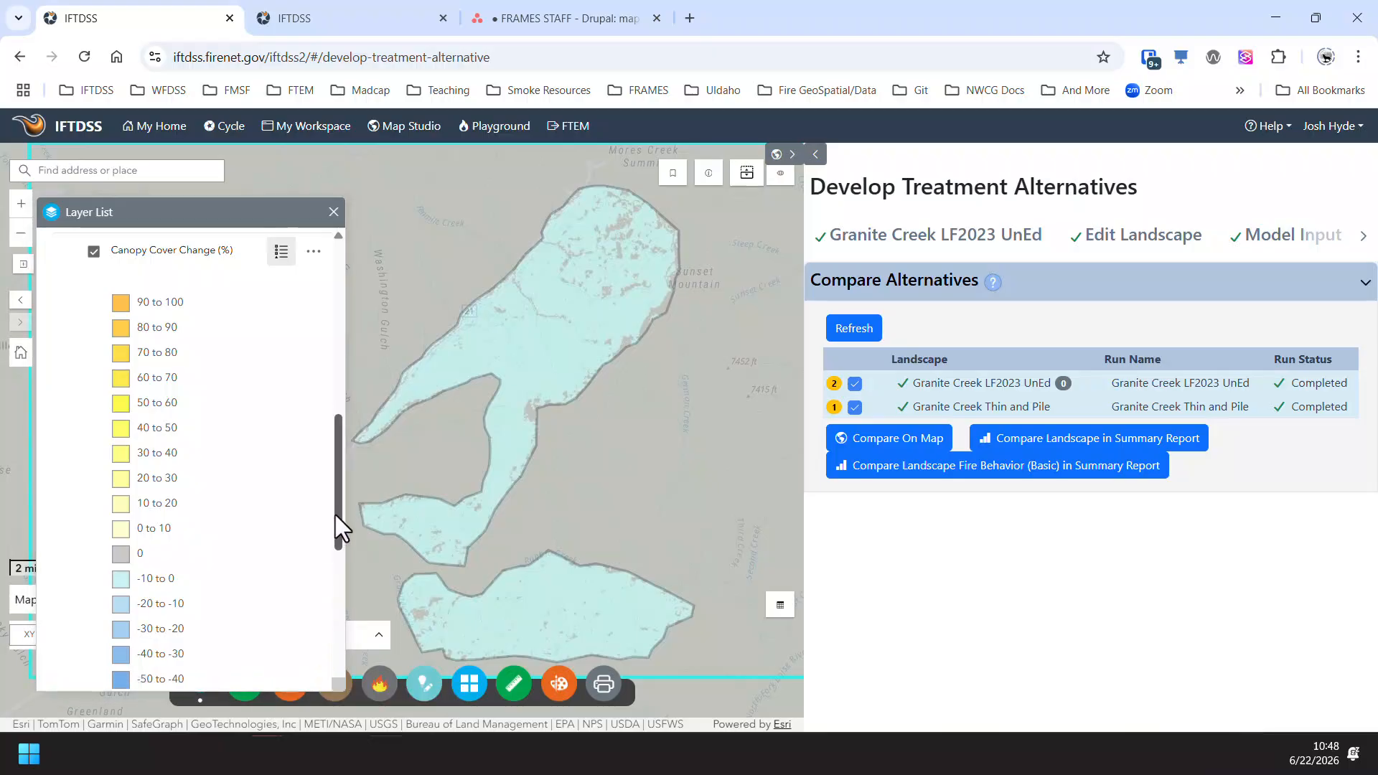
{"action": "left_click_drag", "start_coordinate": [334, 515], "coordinate": [338, 514]}
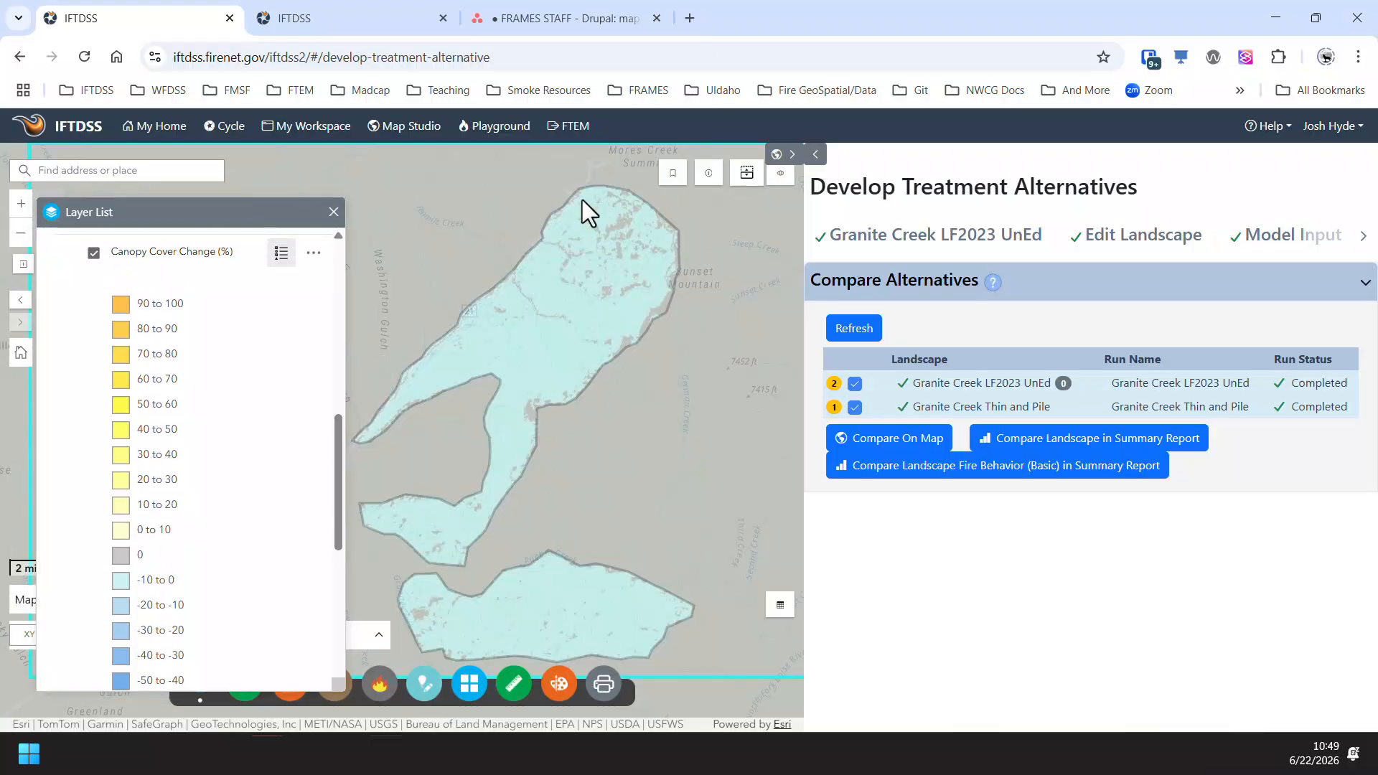
- Identify the landscape change values from all layers at a point inside the northern treatment area
{"action": "left_click", "coordinate": [709, 174]}
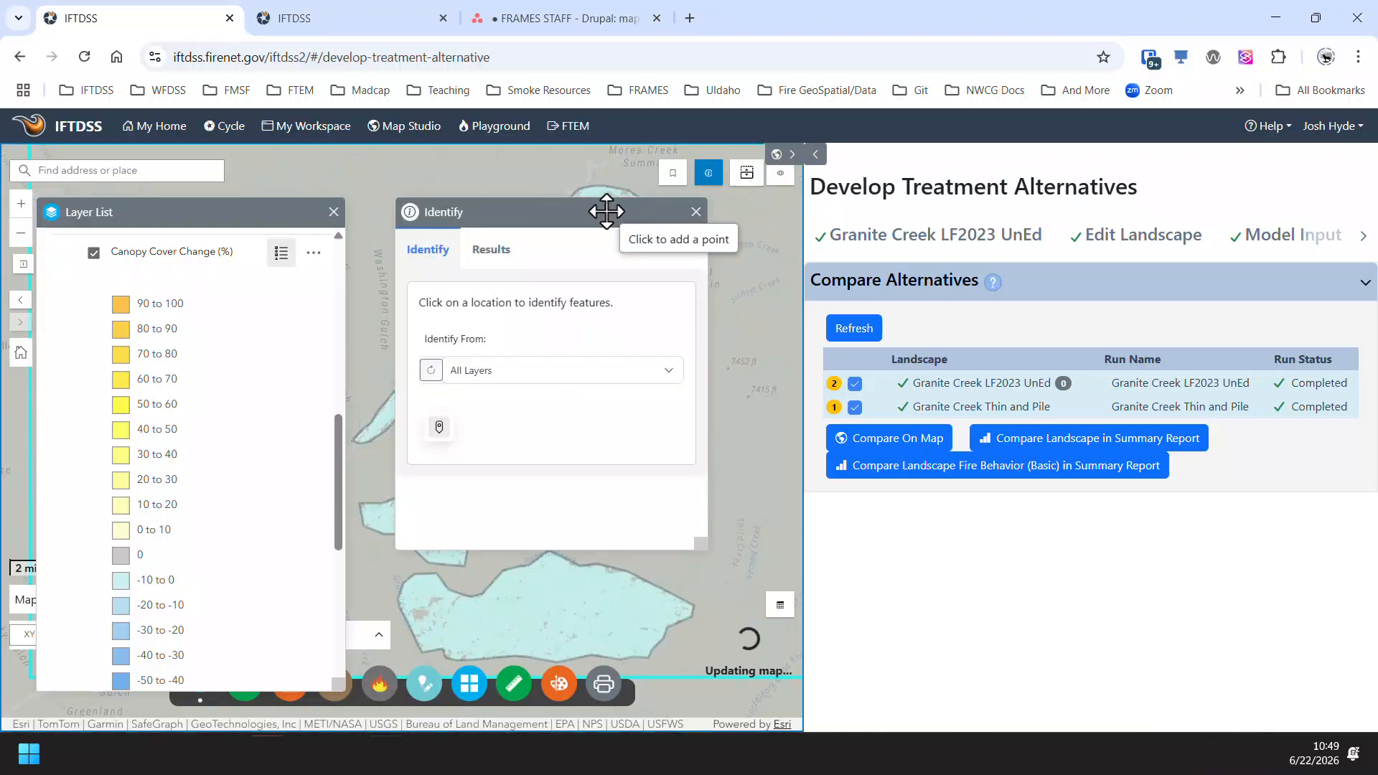
{"action": "left_click_drag", "start_coordinate": [606, 209], "coordinate": [703, 432]}
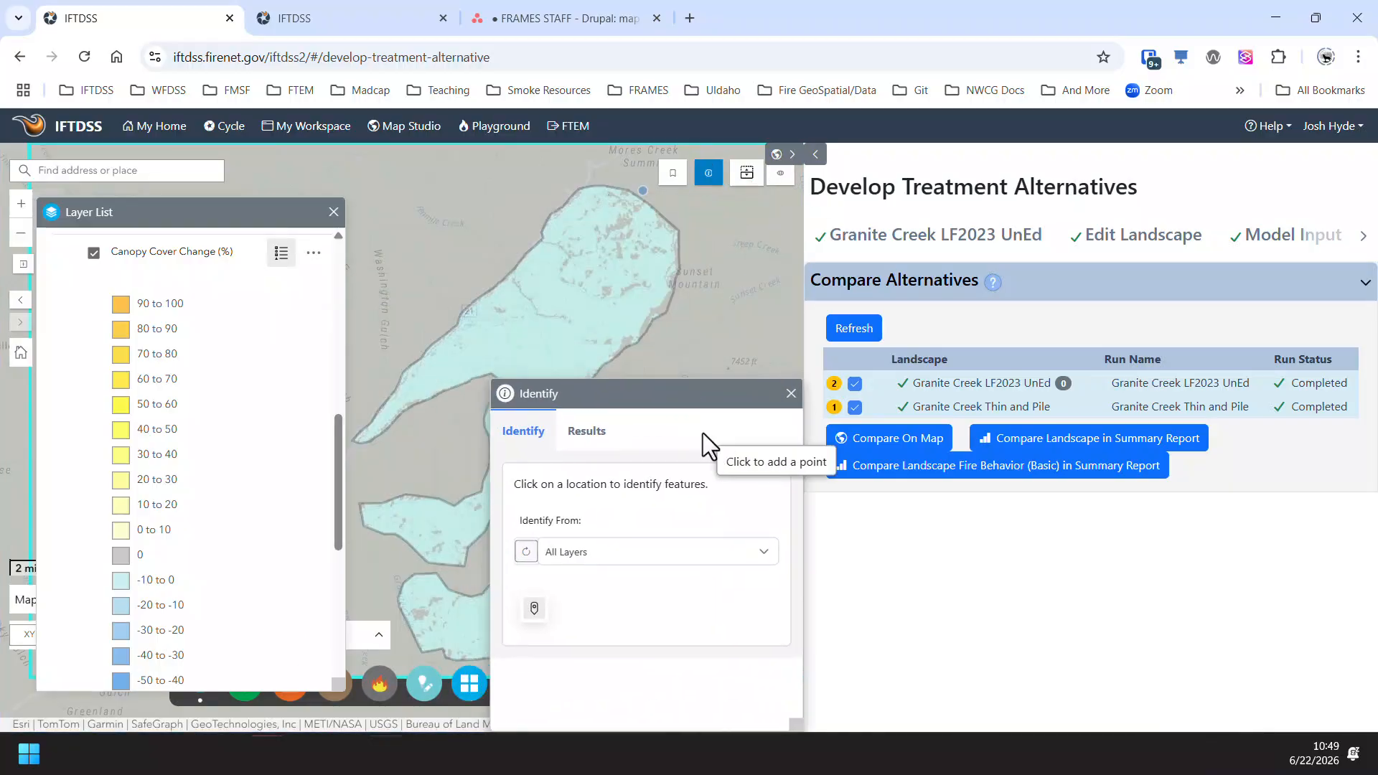
{"action": "left_click", "coordinate": [534, 352]}
{"action": "left_click_drag", "start_coordinate": [798, 446], "coordinate": [808, 585]}
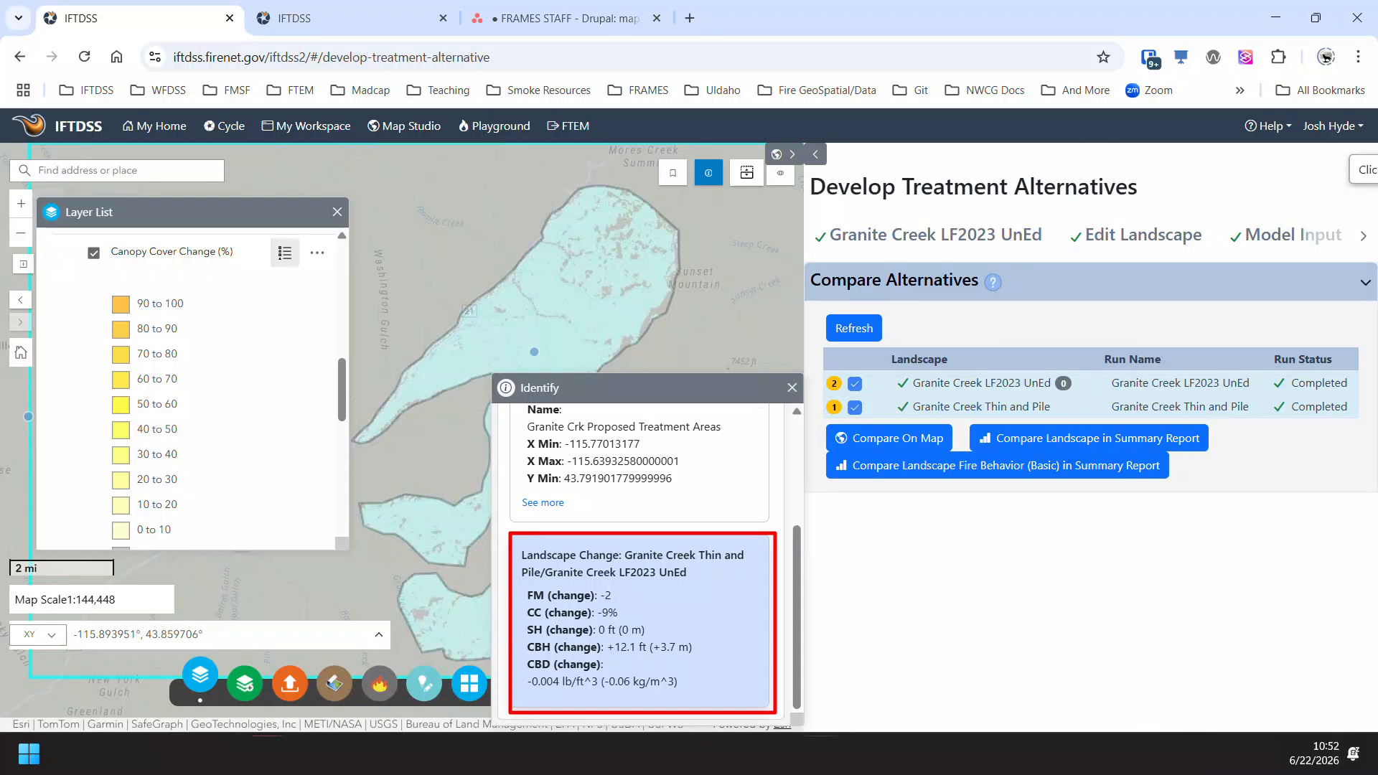
{"action": "left_click", "coordinate": [792, 387]}
- Hide the Landscape Change group, display Landscape Fire Behavior Change instead, and show the full Flame Length Change legend
{"action": "scroll", "coordinate": [197, 458], "scroll_direction": "up", "scroll_amount": 1}
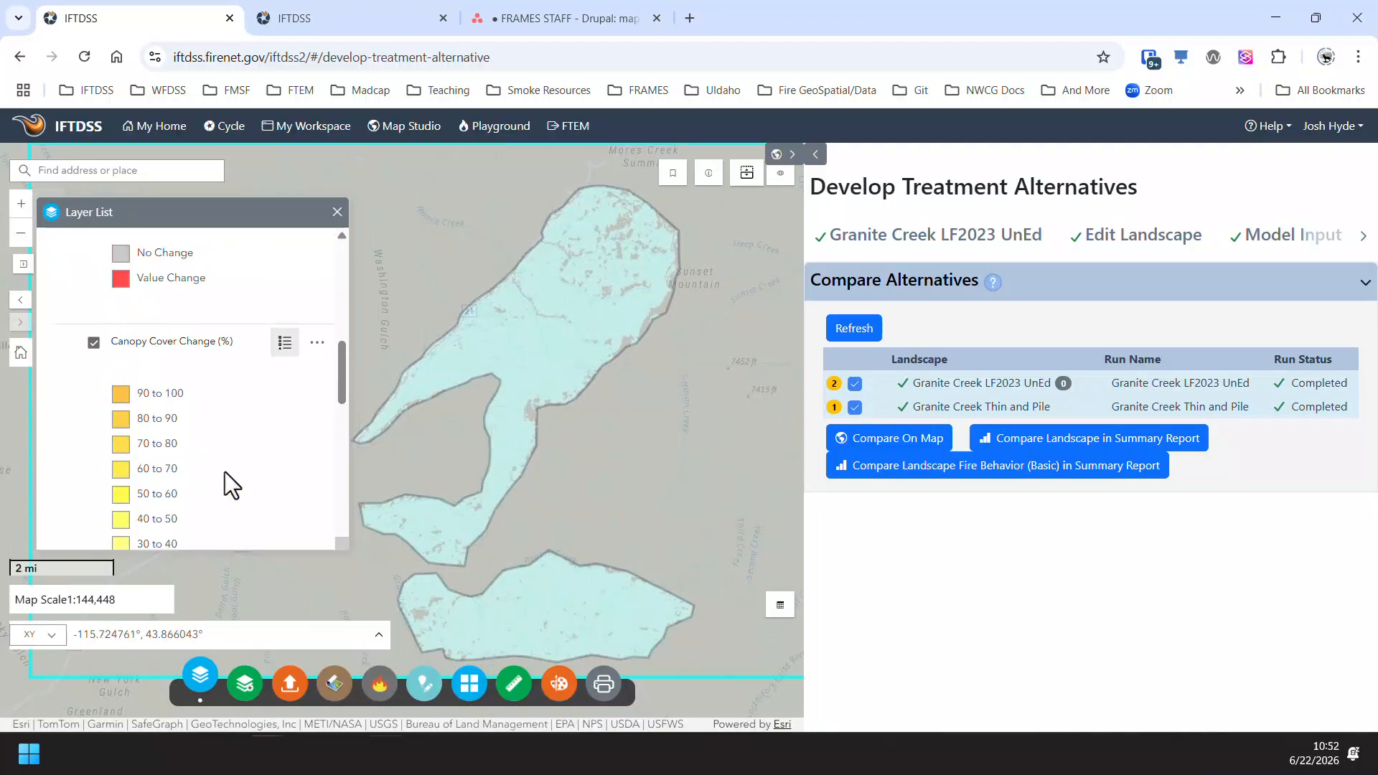
{"action": "scroll", "coordinate": [226, 472], "scroll_direction": "up", "scroll_amount": 5}
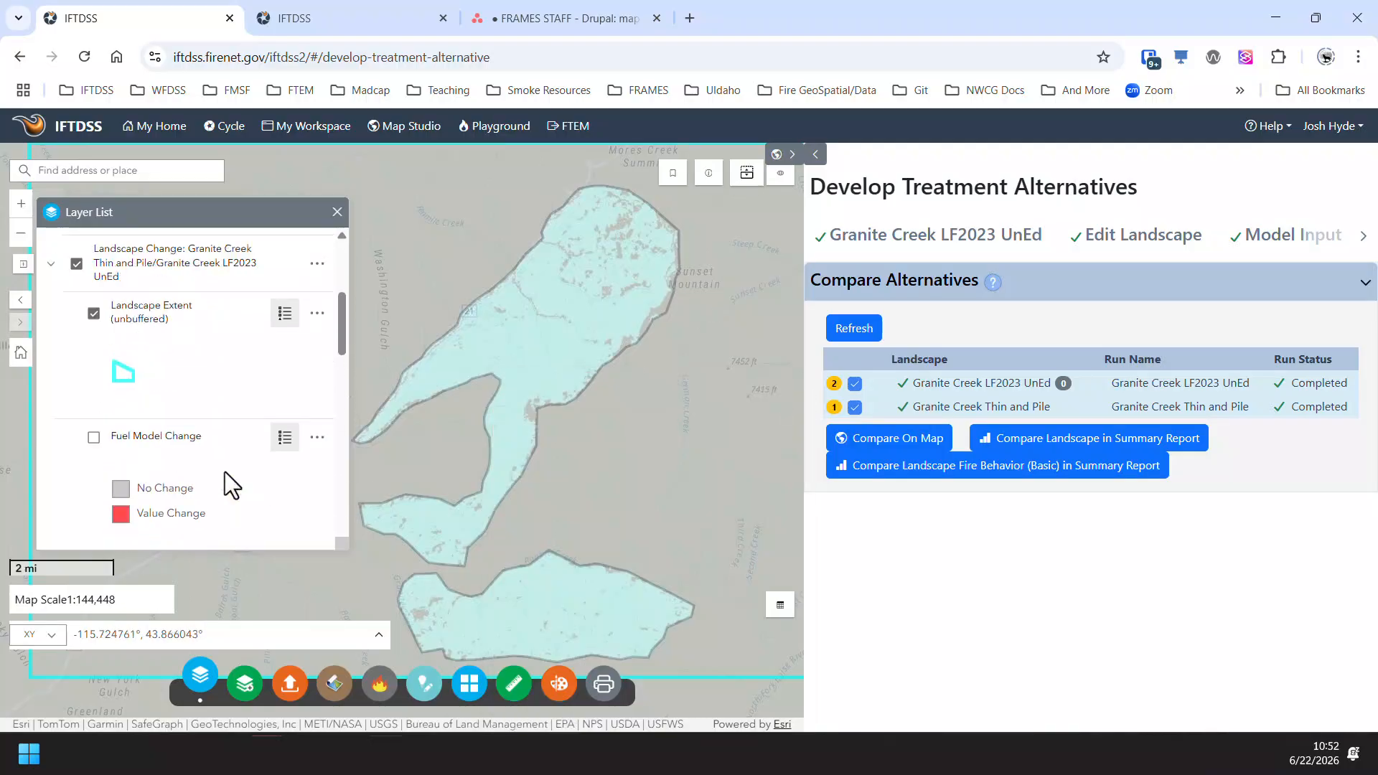
{"action": "left_click", "coordinate": [76, 387]}
{"action": "left_click", "coordinate": [77, 330]}
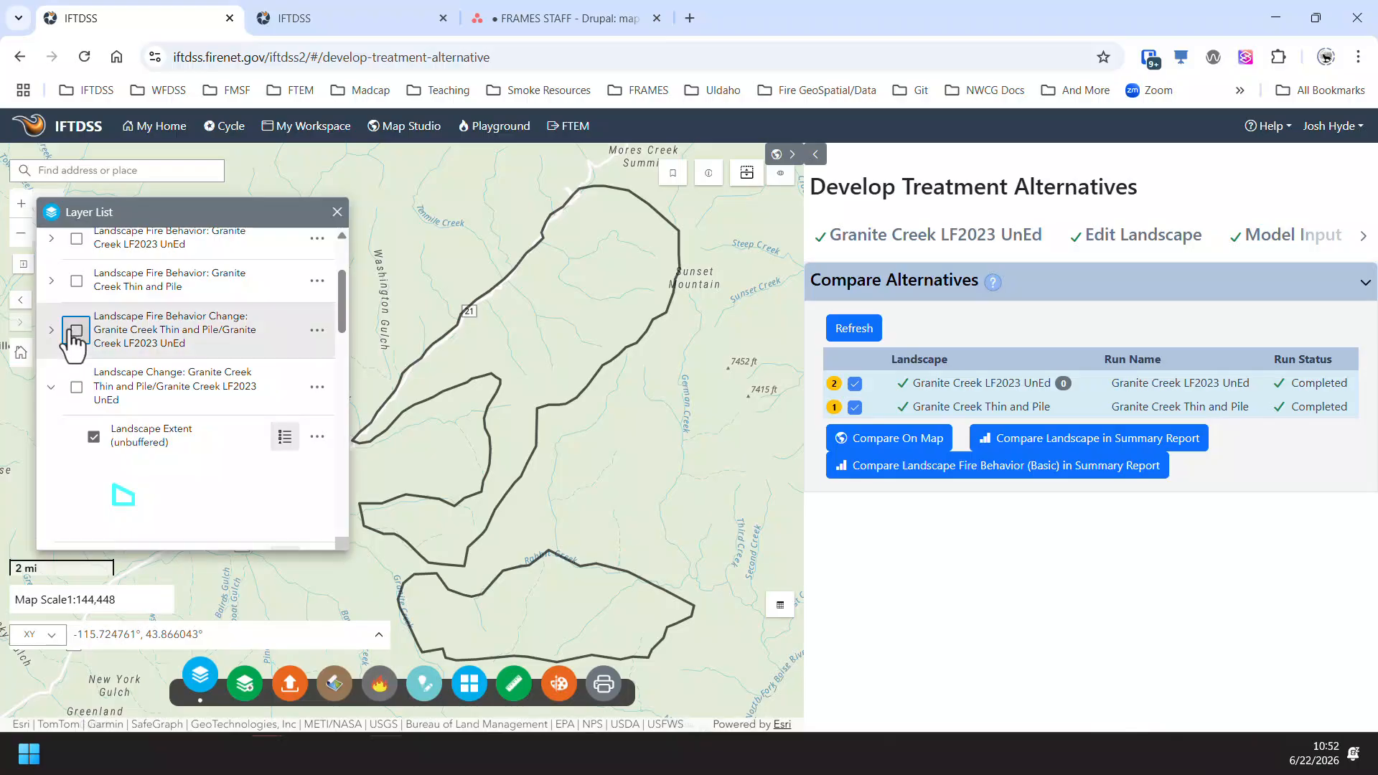
{"action": "left_click", "coordinate": [51, 330]}
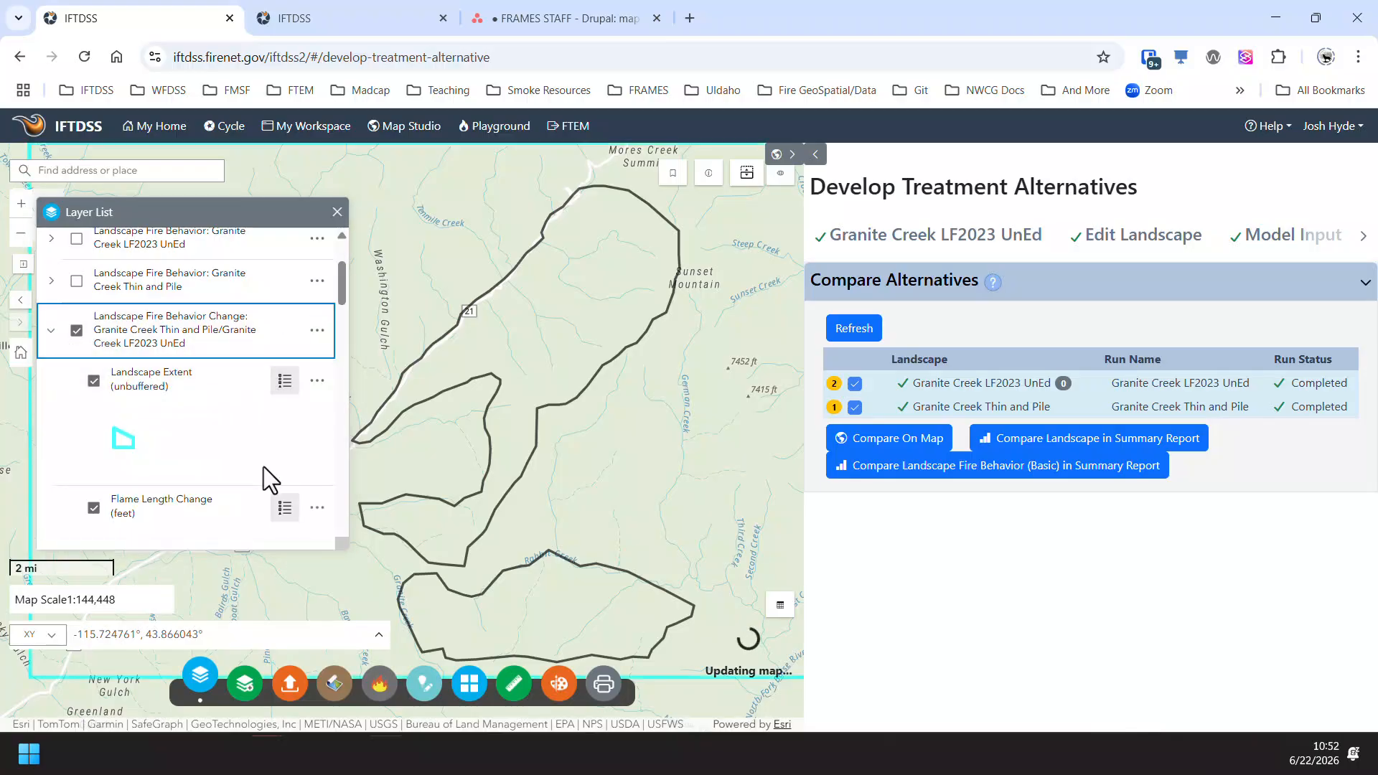
{"action": "scroll", "coordinate": [264, 466], "scroll_direction": "down", "scroll_amount": 2}
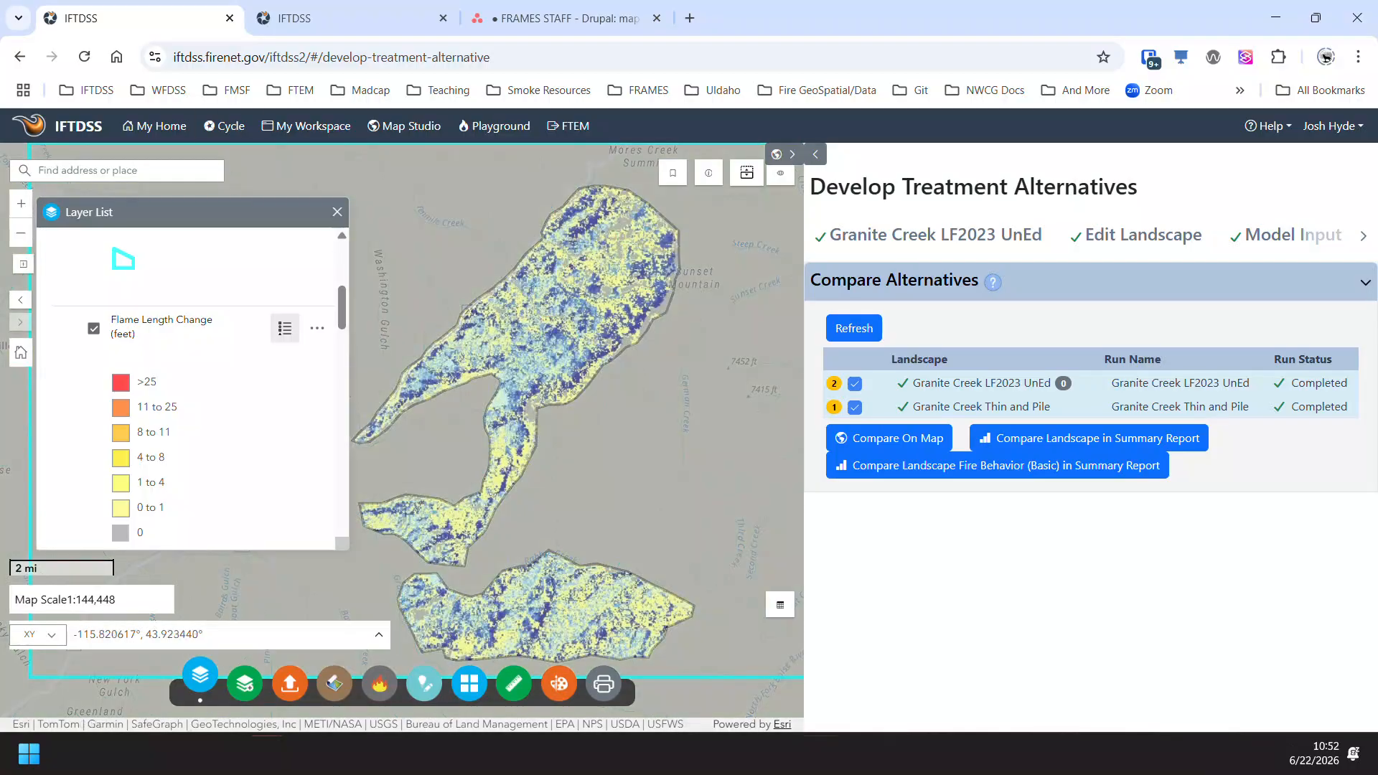
{"action": "left_click_drag", "start_coordinate": [343, 548], "coordinate": [355, 722]}
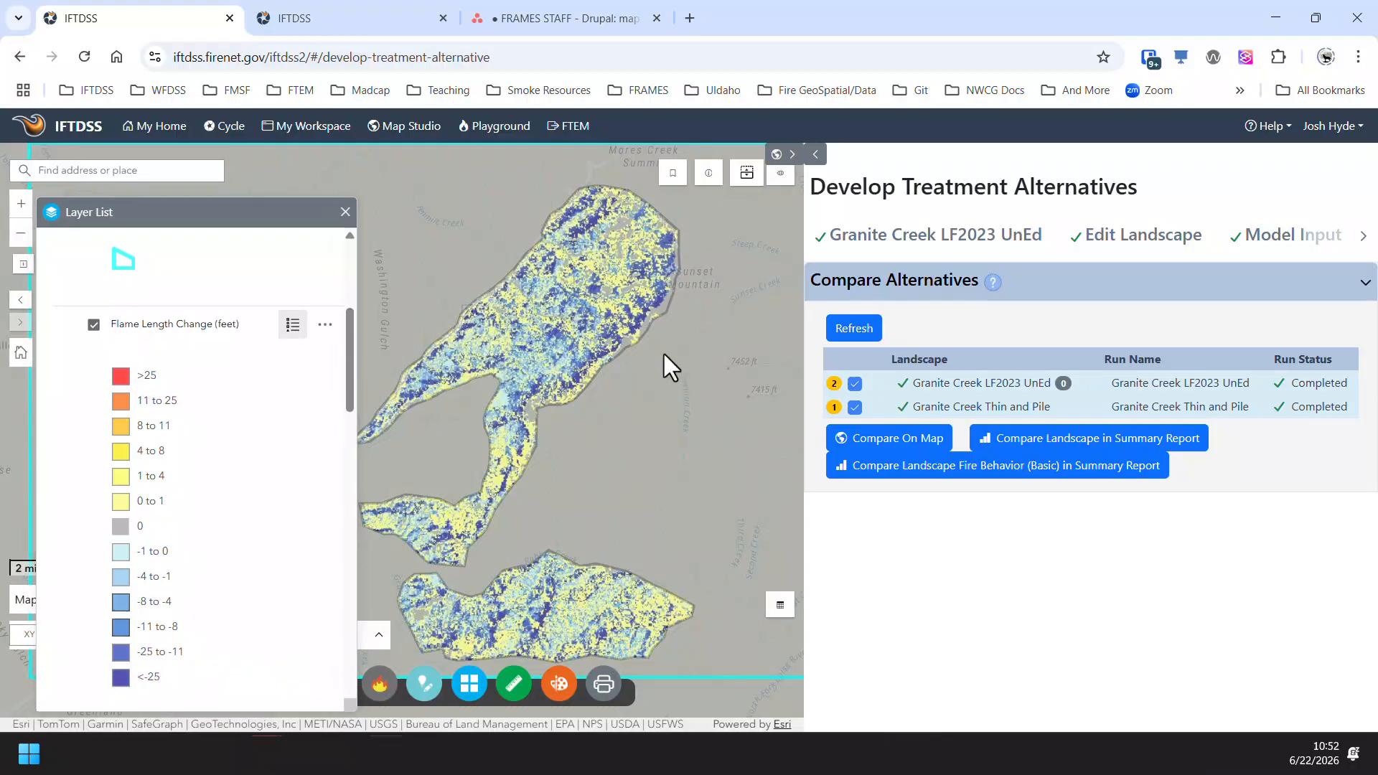
- Examine flame length change up close in the northern treatment area with the Identify tool
{"action": "scroll", "coordinate": [664, 354], "scroll_direction": "up", "scroll_amount": 2}
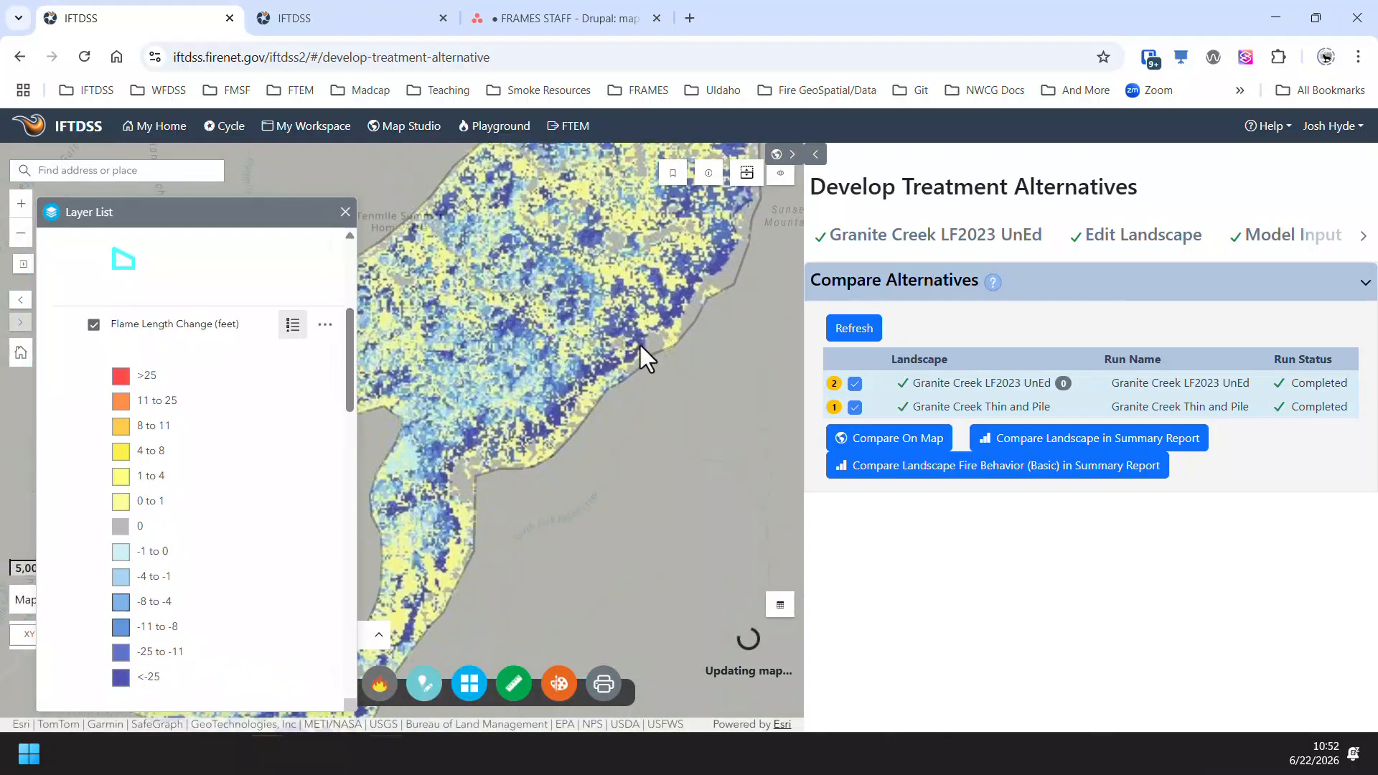
{"action": "left_click", "coordinate": [708, 173]}
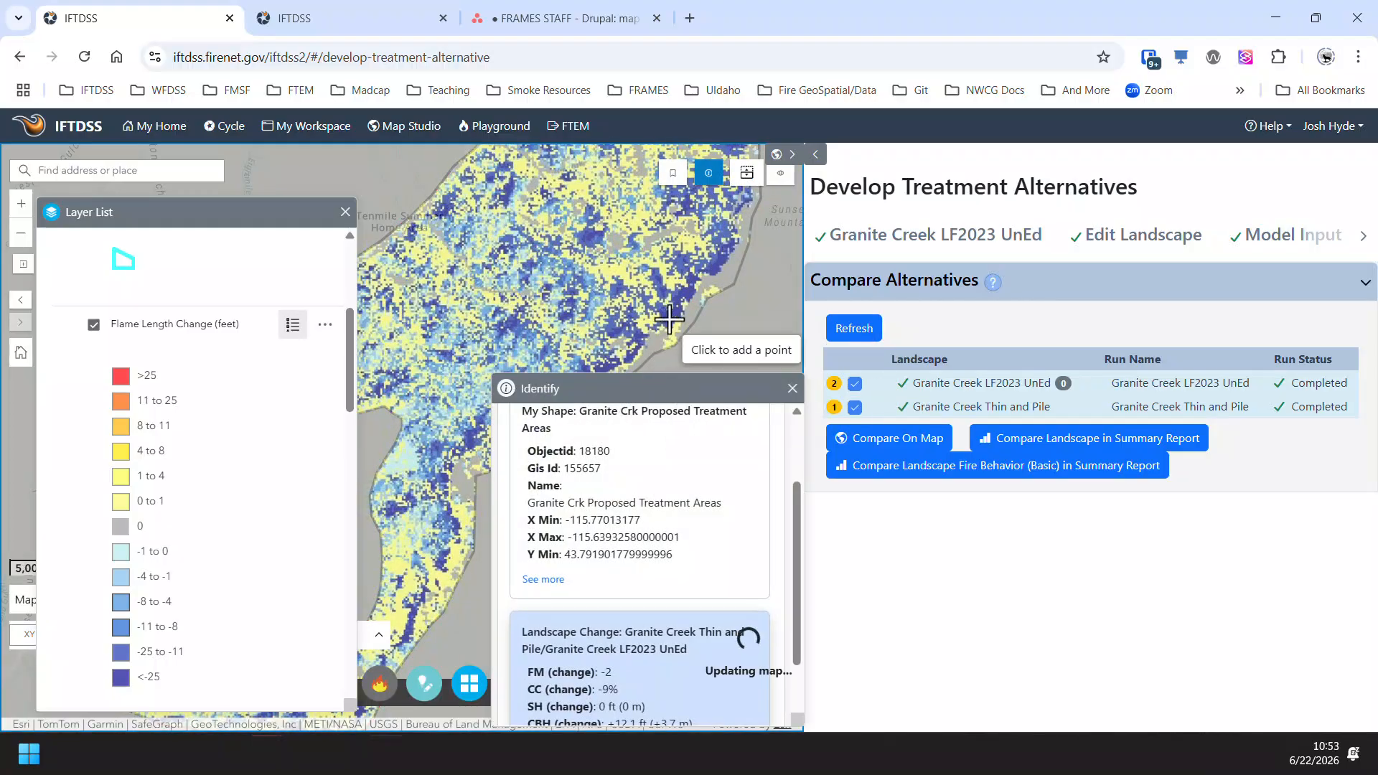
{"action": "scroll", "coordinate": [732, 538], "scroll_direction": "down", "scroll_amount": 5}
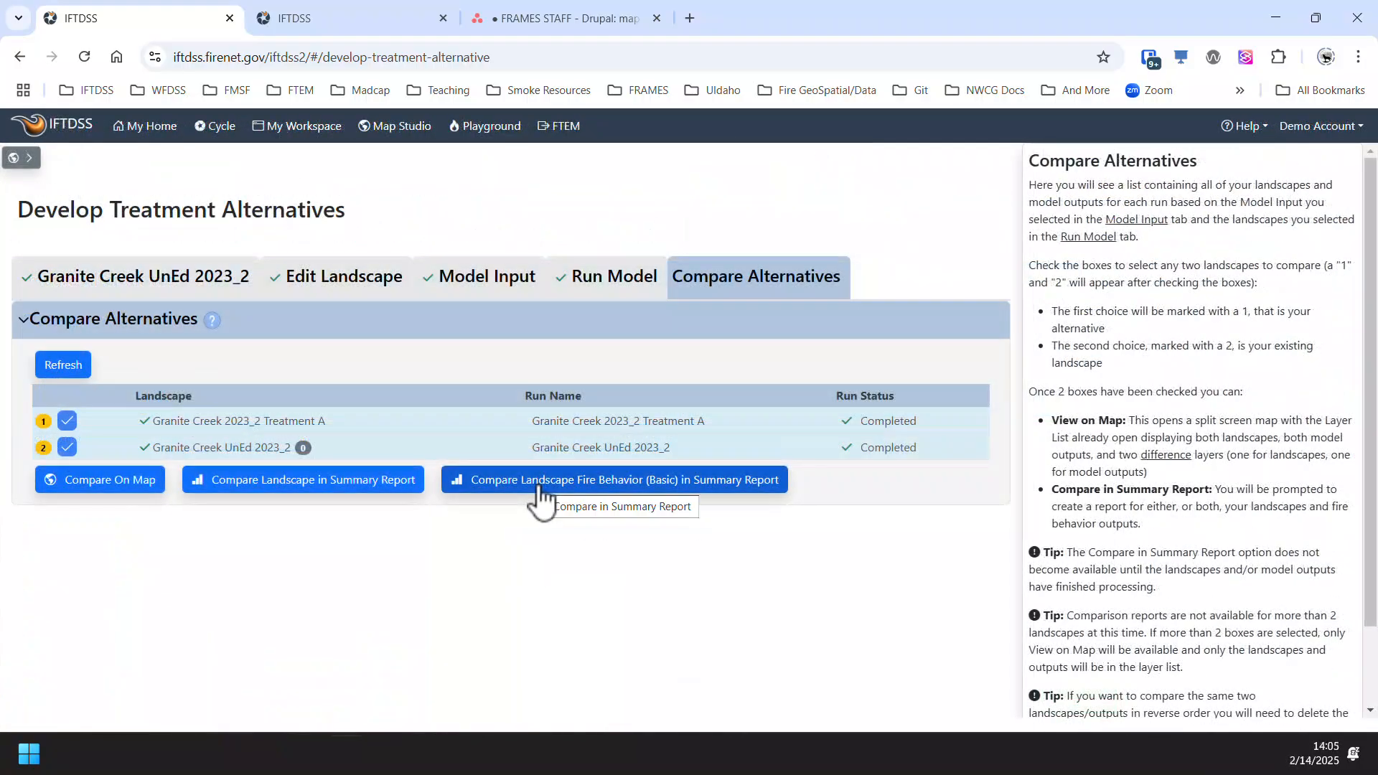
- Create a Landscape Fire Behavior (Basic) Compare Summary Report for Treatment A and UnEd 2023_2, leaving the notes empty
{"action": "left_click", "coordinate": [542, 495]}
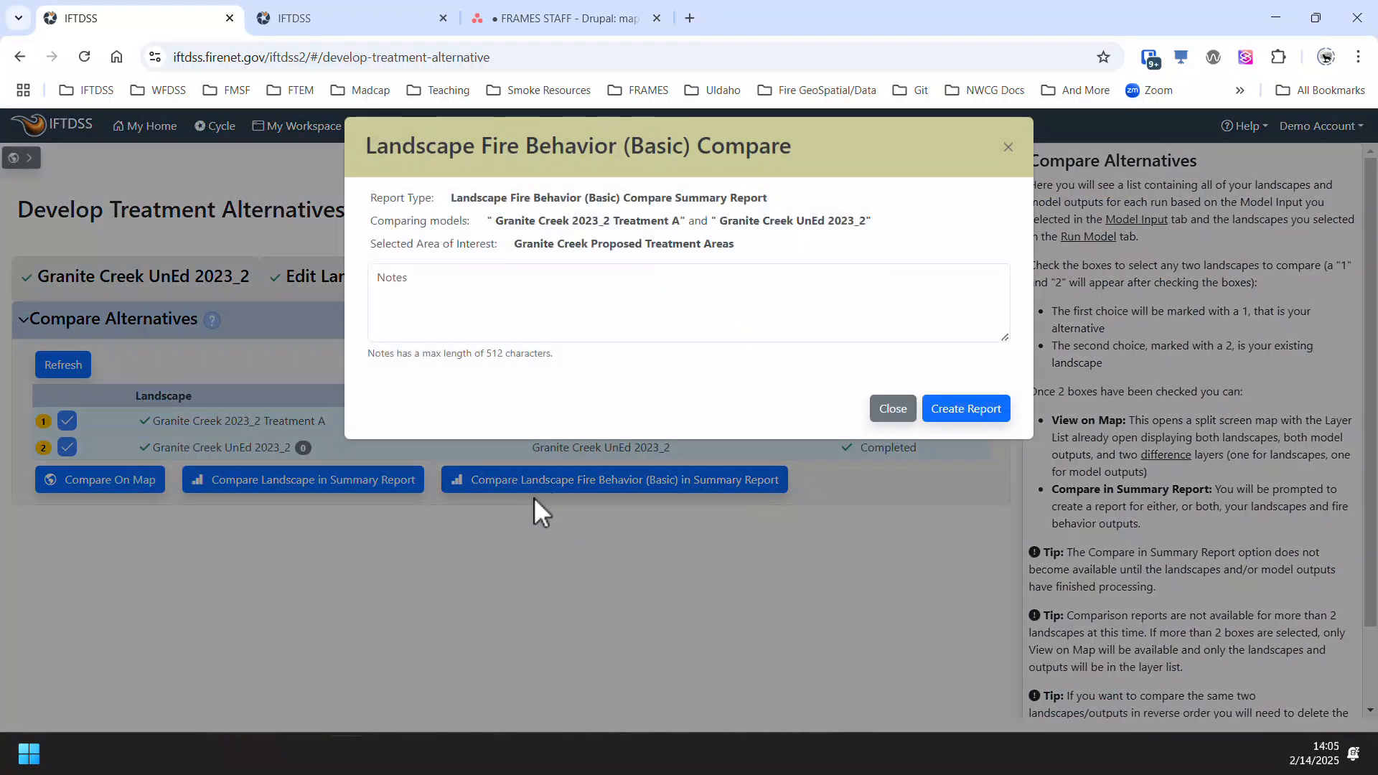
{"action": "left_click", "coordinate": [998, 410]}
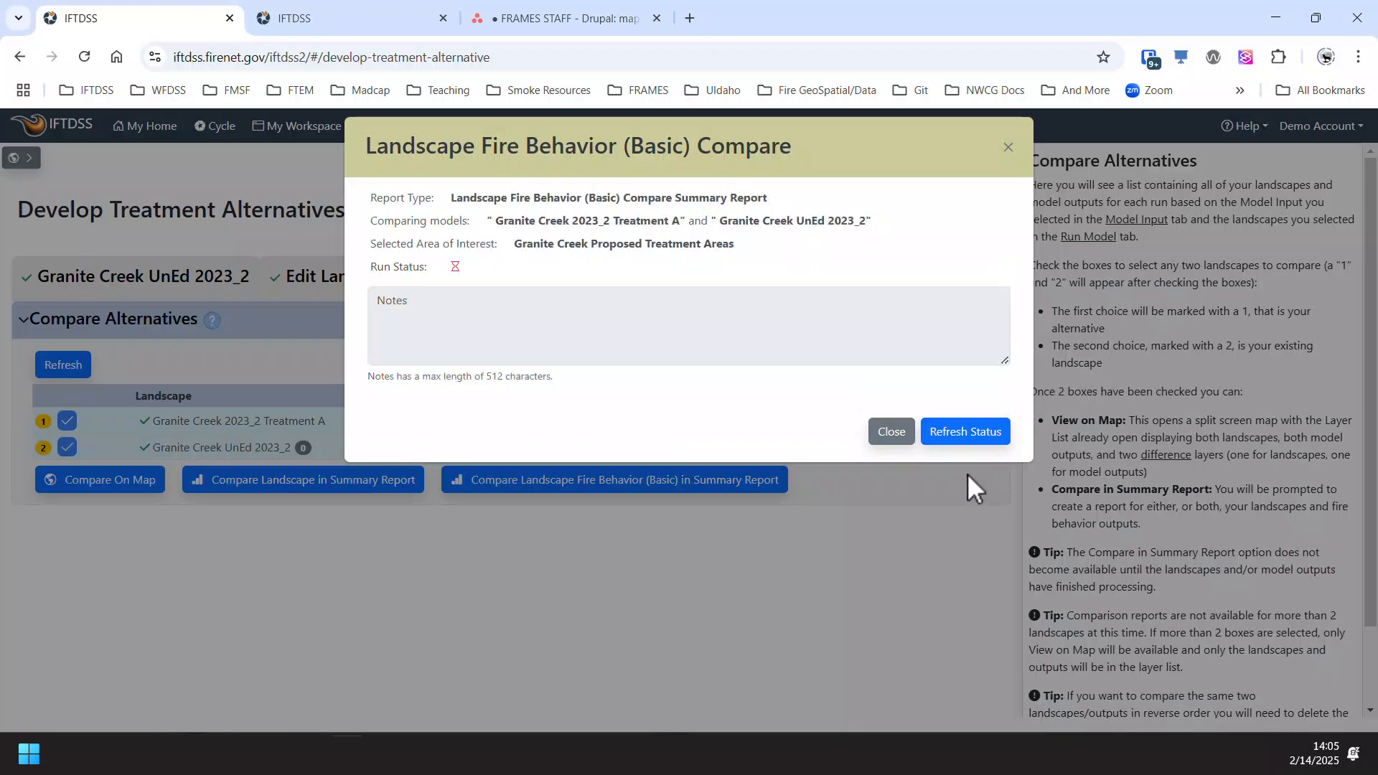
{"action": "left_click", "coordinate": [1007, 149]}
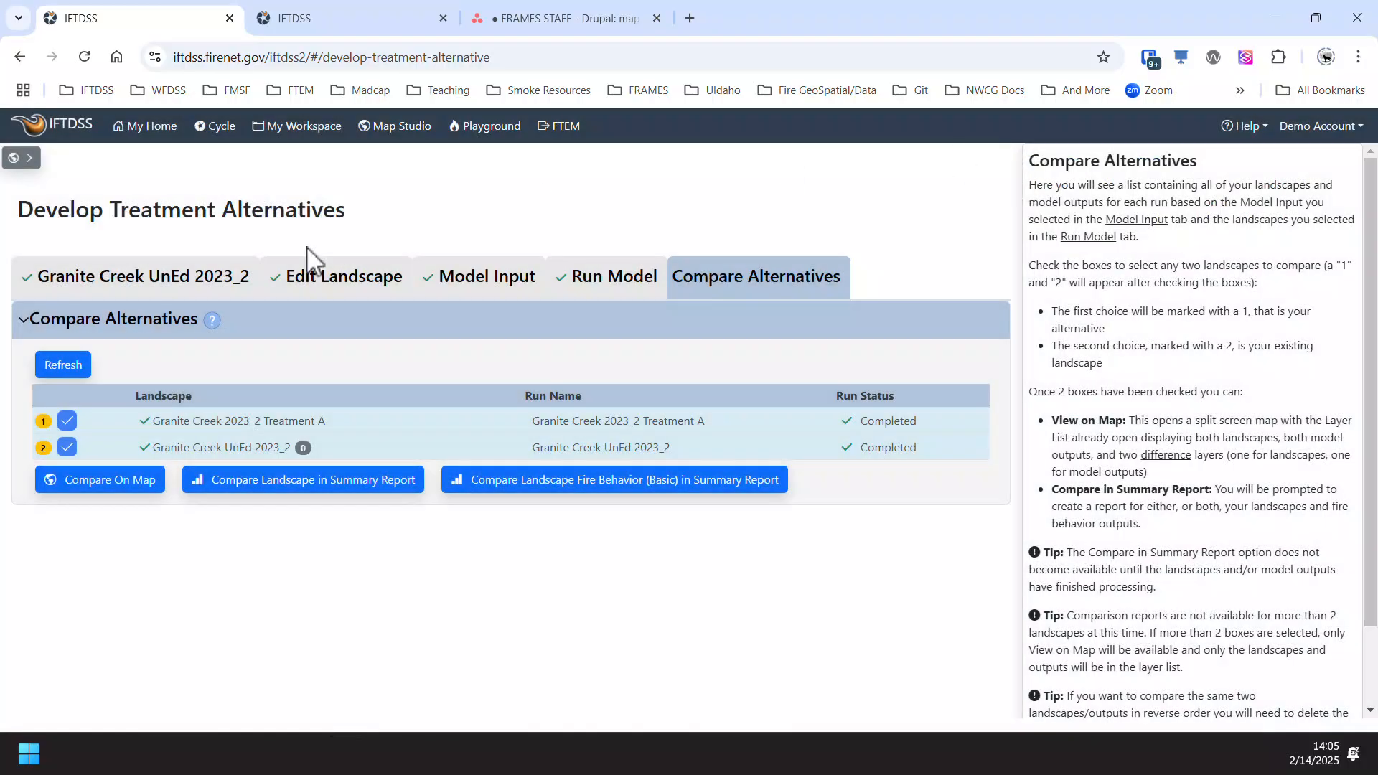
- Create a Landscape Compare Summary Report for the same two landscapes, leaving the notes empty
{"action": "left_click", "coordinate": [304, 480]}
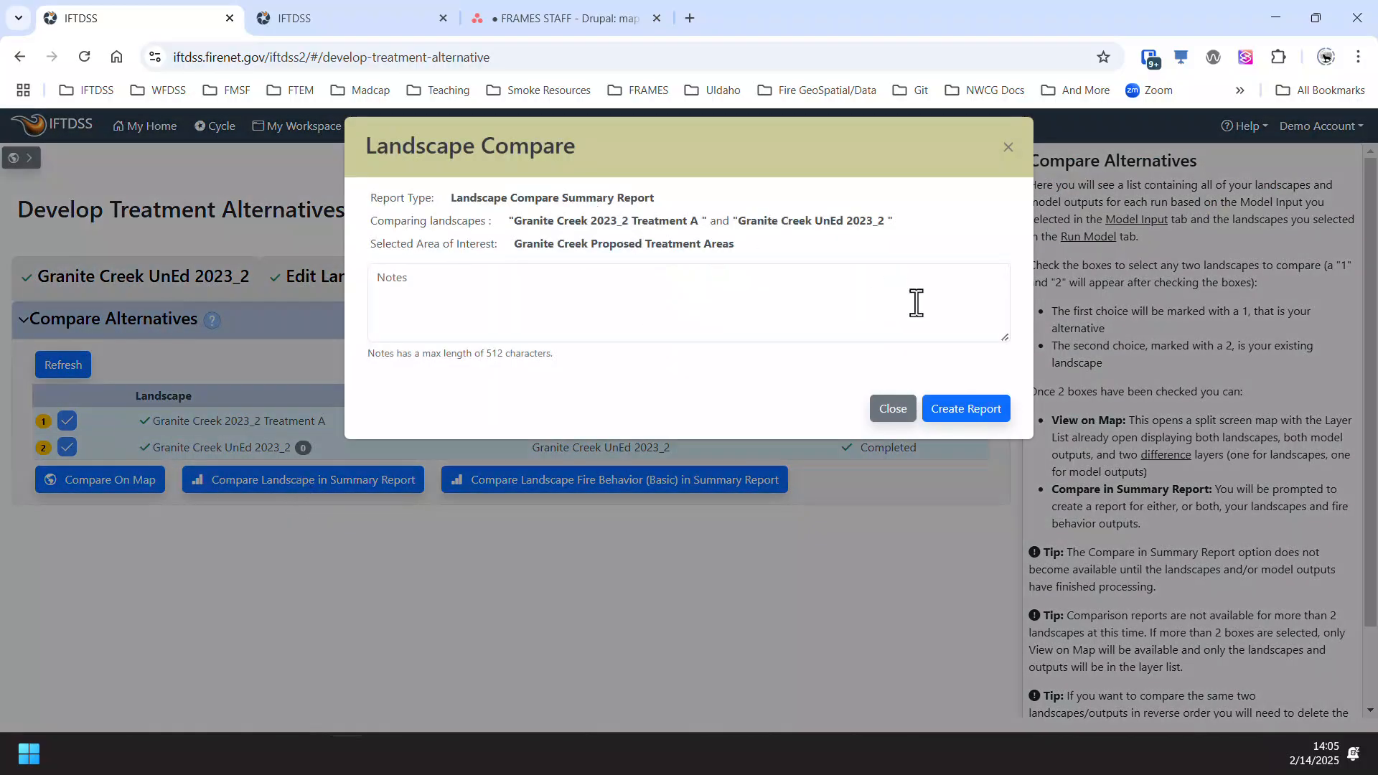
{"action": "left_click", "coordinate": [969, 417]}
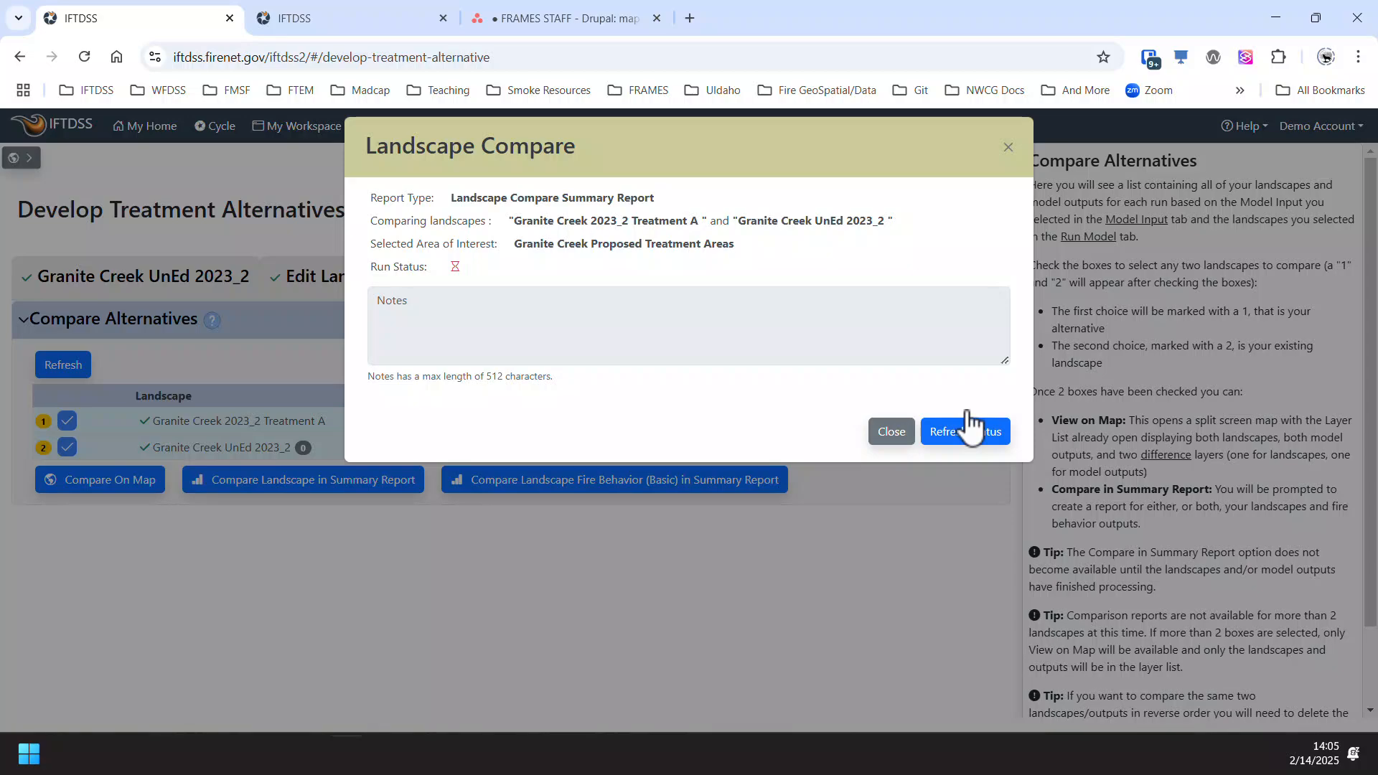
{"action": "left_click", "coordinate": [1008, 149]}
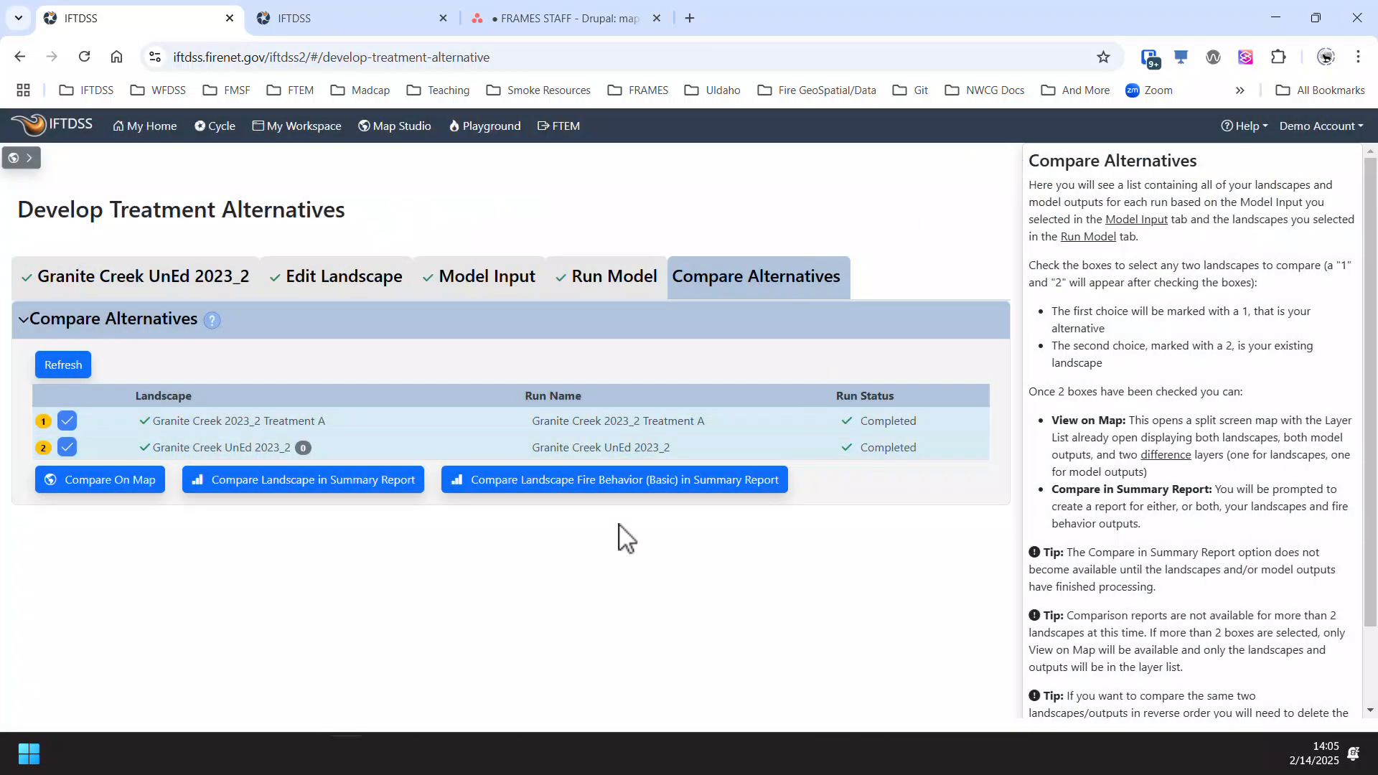
- Reopen the Landscape Fire Behavior (Basic) comparison and refresh the status of its summary report
{"action": "left_click", "coordinate": [618, 479]}
{"action": "left_click", "coordinate": [998, 442]}
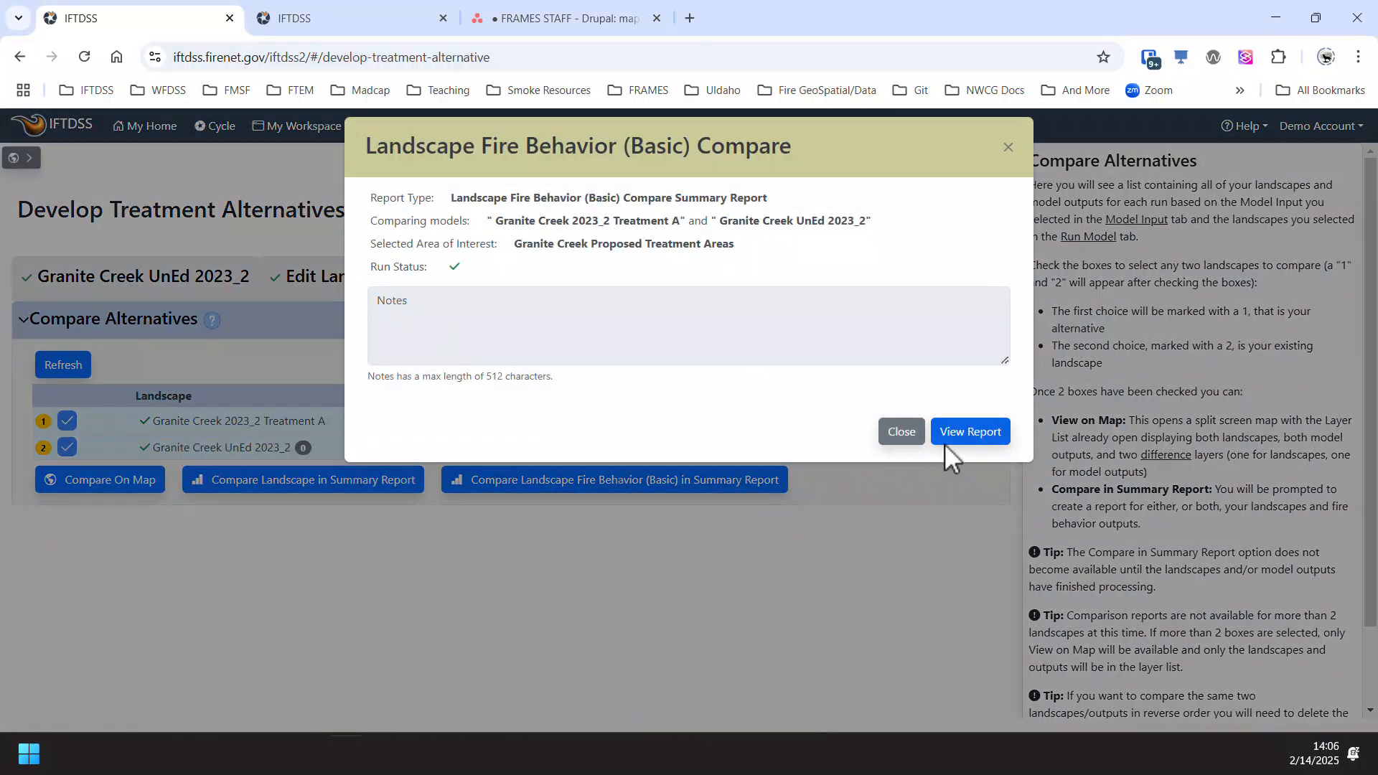
- Open the Landscape Fire Behavior (Basic) Compare Summary Report and examine the flame length comparison chart and table
{"action": "left_click", "coordinate": [954, 443]}
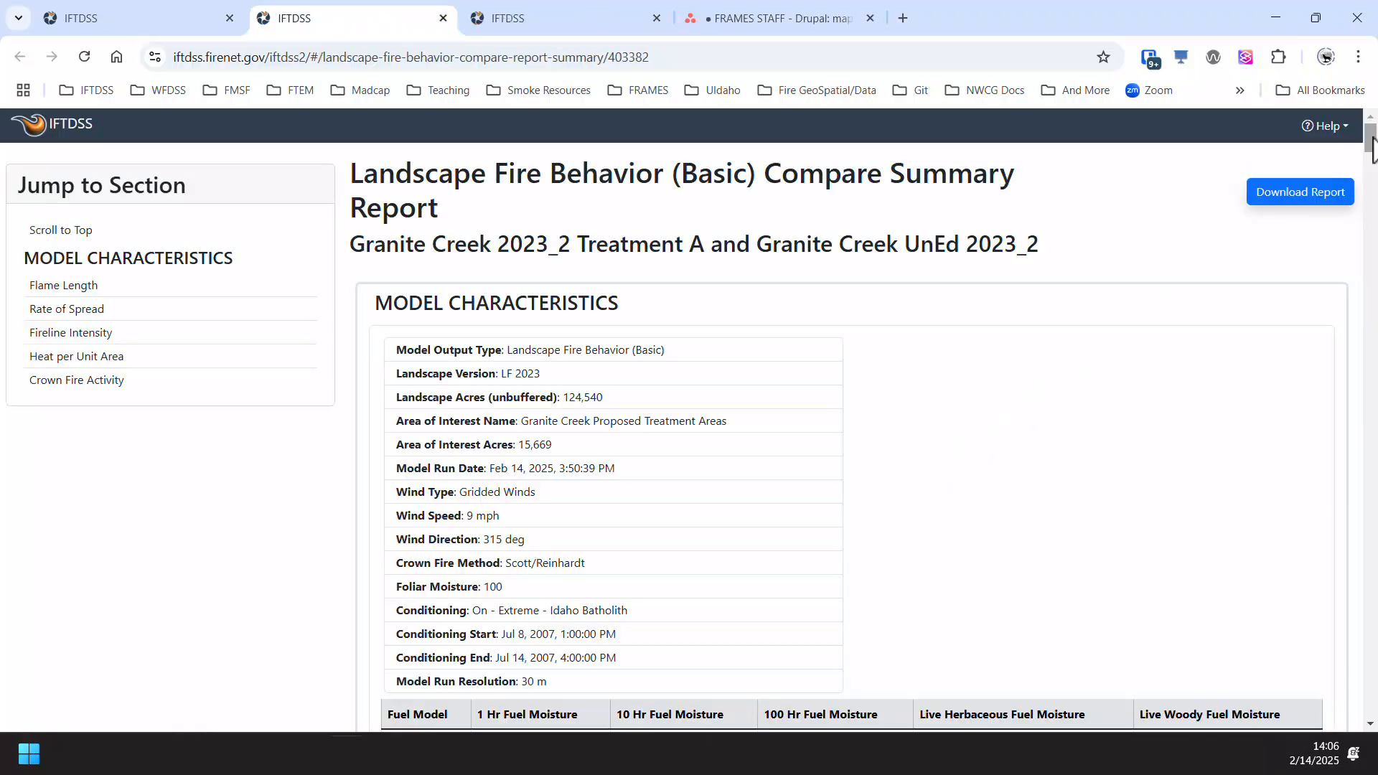
{"action": "left_click_drag", "start_coordinate": [1372, 147], "coordinate": [1373, 183]}
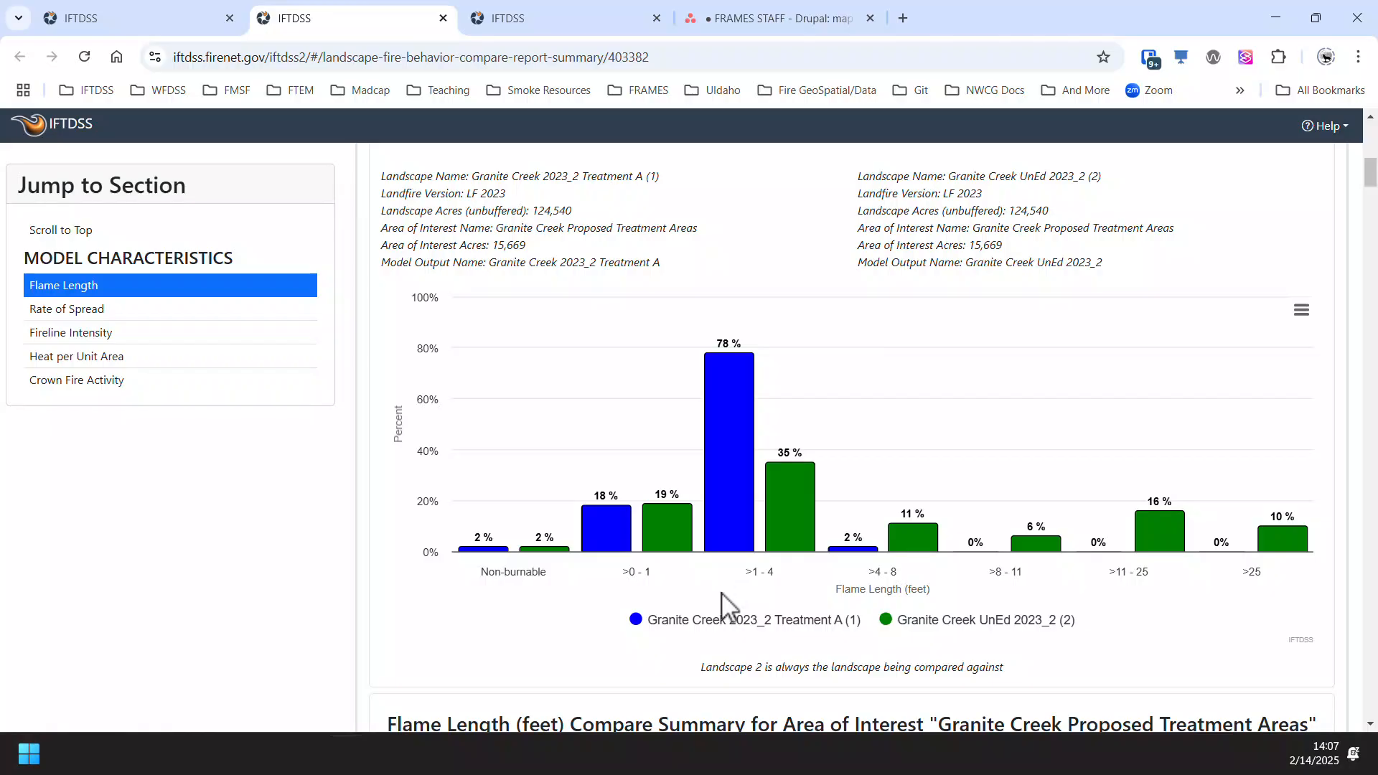
{"action": "scroll", "coordinate": [503, 660], "scroll_direction": "down", "scroll_amount": 7}
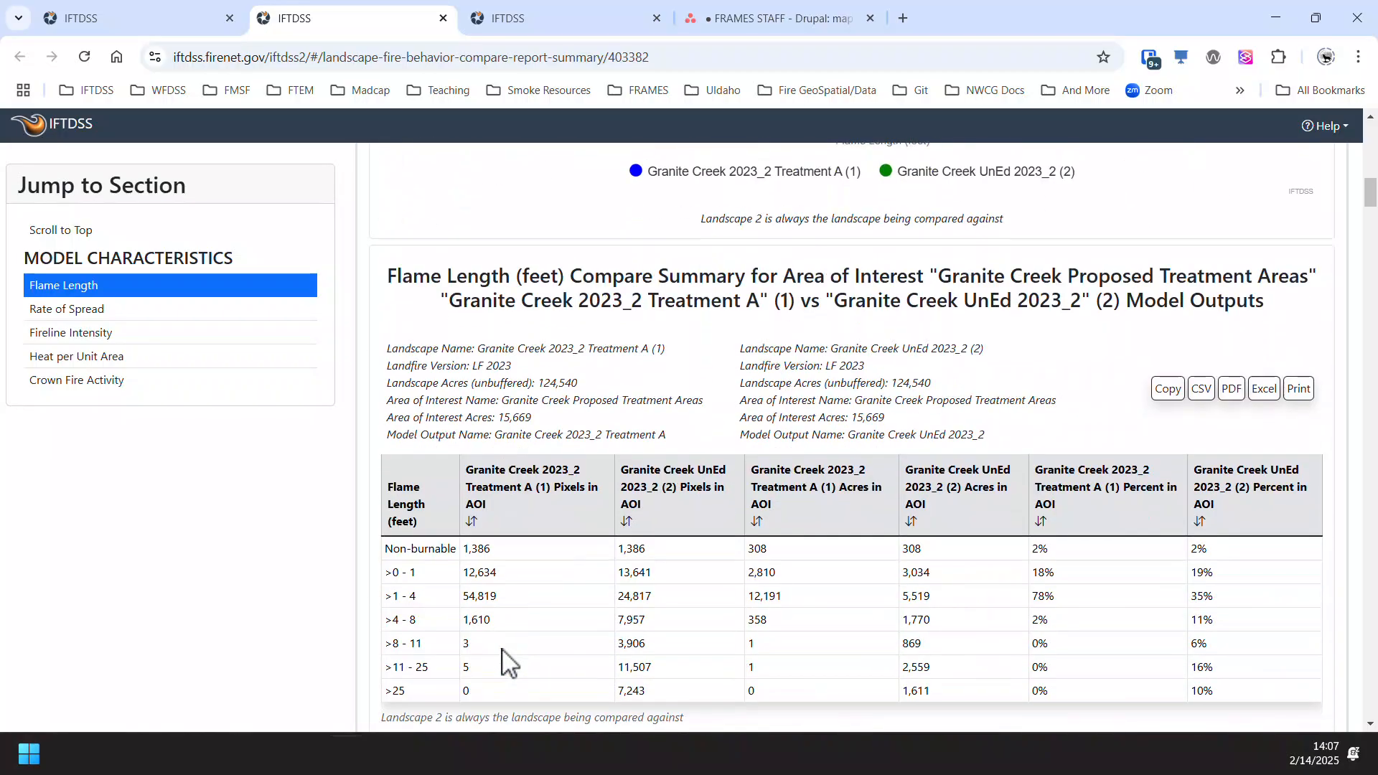
{"action": "scroll", "coordinate": [503, 660], "scroll_direction": "down", "scroll_amount": 1}
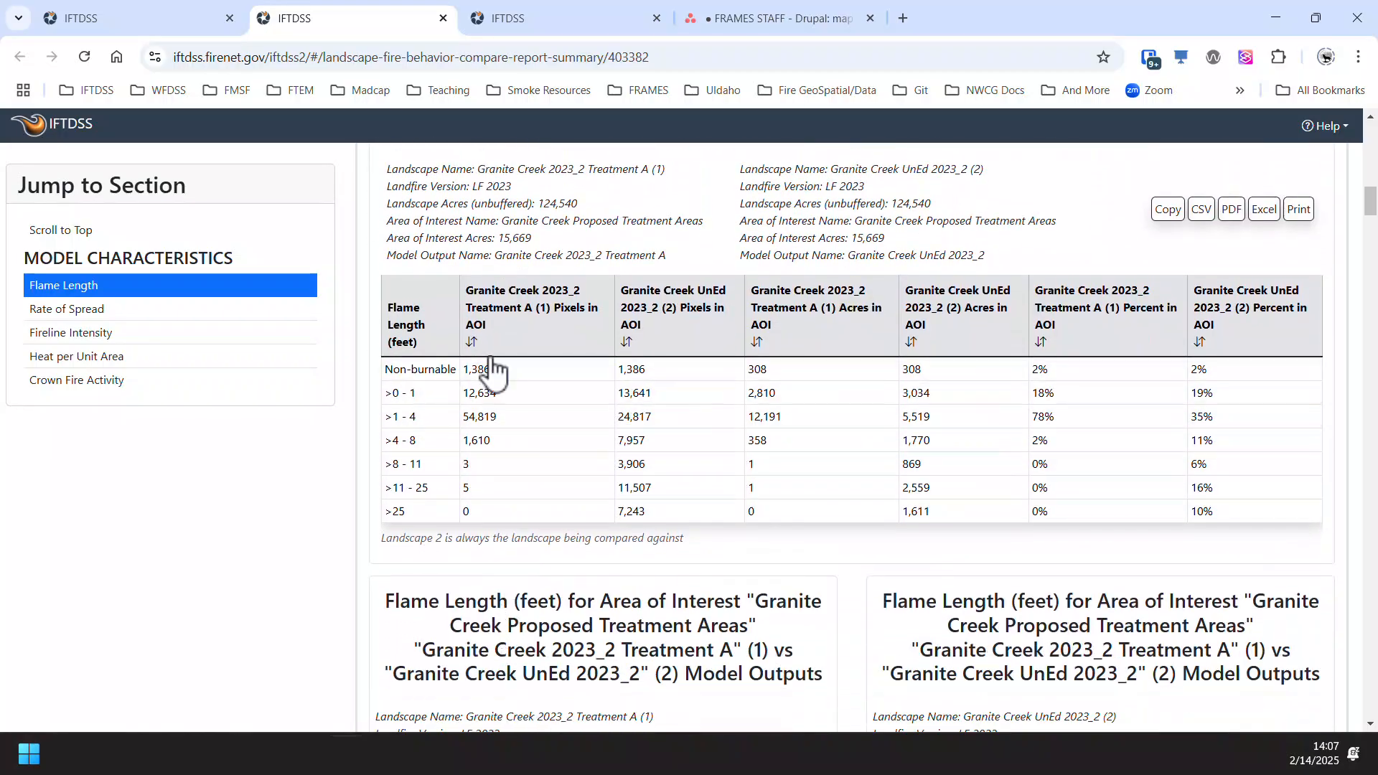
{"action": "scroll", "coordinate": [490, 369], "scroll_direction": "down", "scroll_amount": 7}
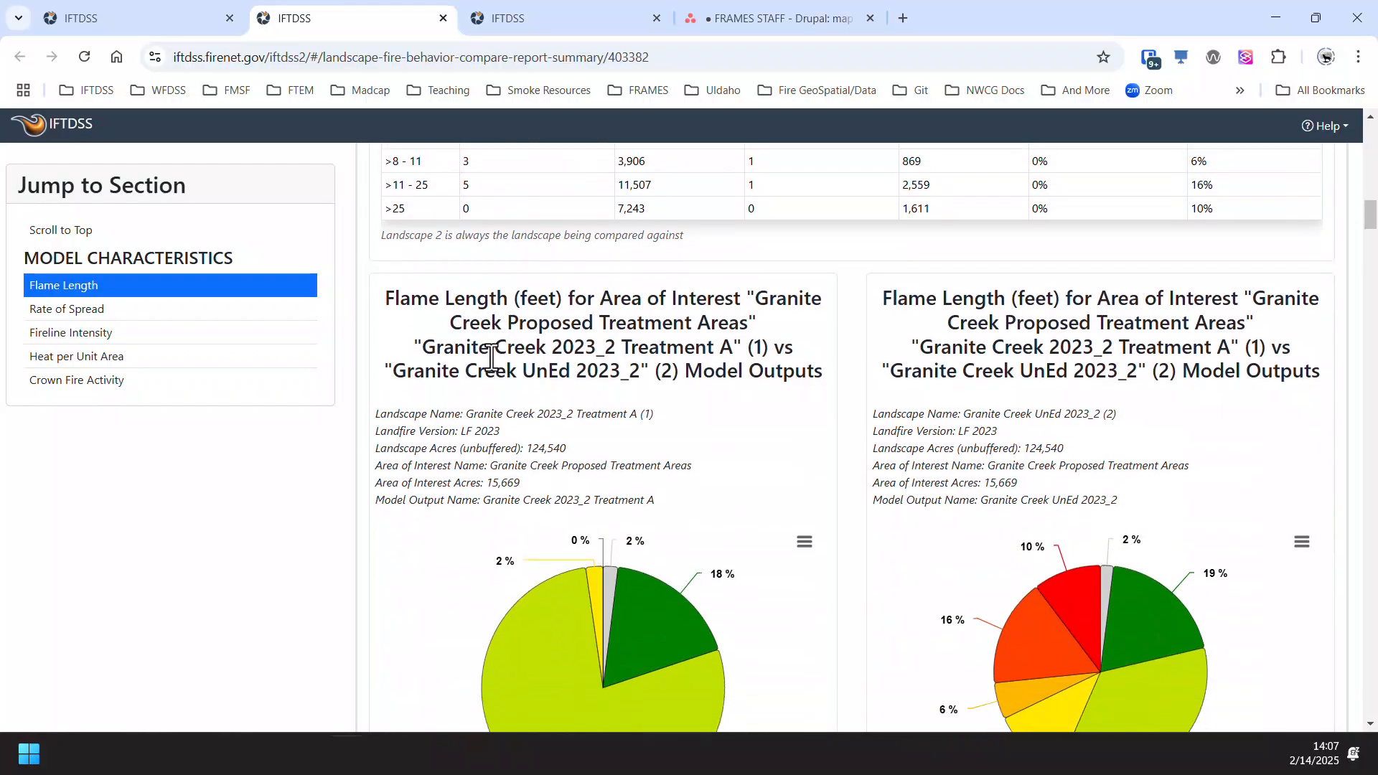
- Examine the flame length pie charts of both landscapes and the flame length percent difference chart
{"action": "scroll", "coordinate": [406, 540], "scroll_direction": "up", "scroll_amount": 2}
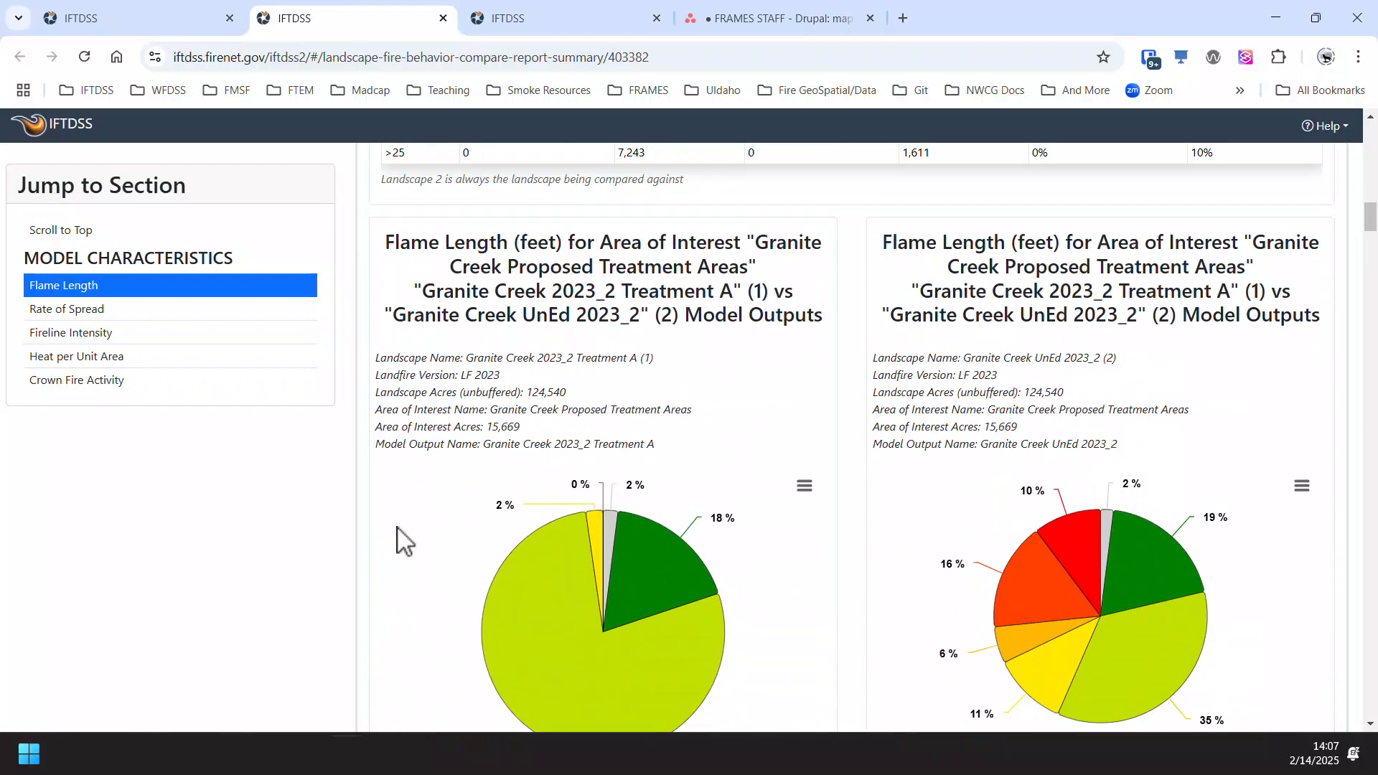
{"action": "scroll", "coordinate": [424, 524], "scroll_direction": "down", "scroll_amount": 1}
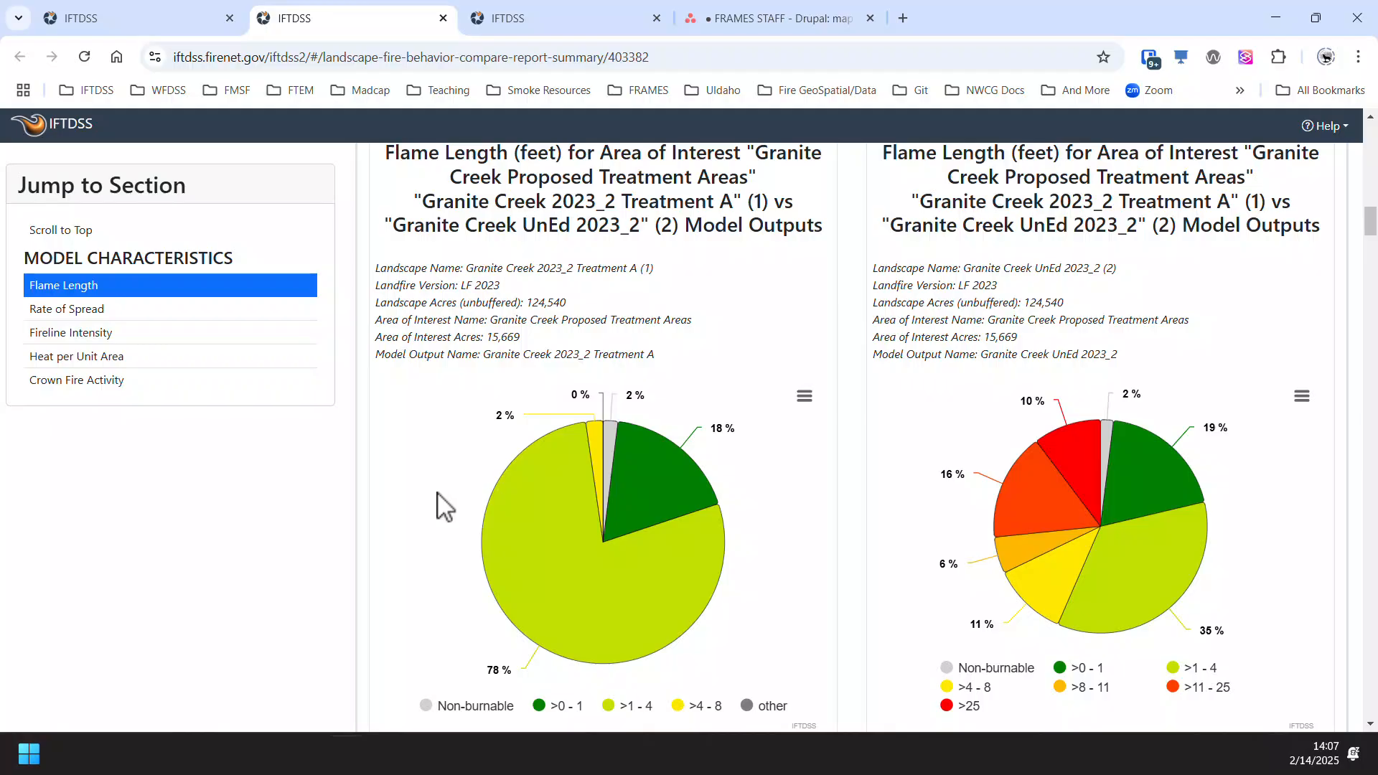
{"action": "mouse_move", "coordinate": [521, 505]}
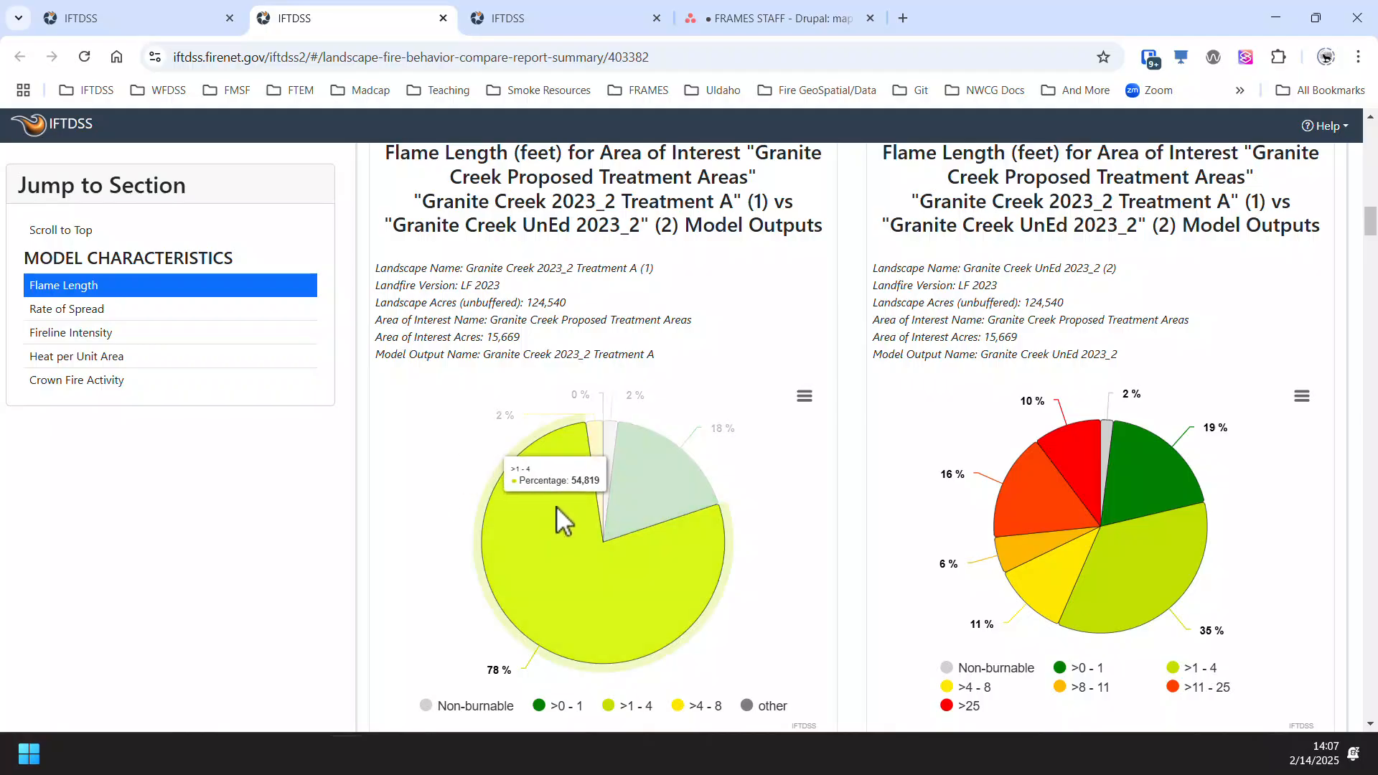
{"action": "mouse_move", "coordinate": [651, 500]}
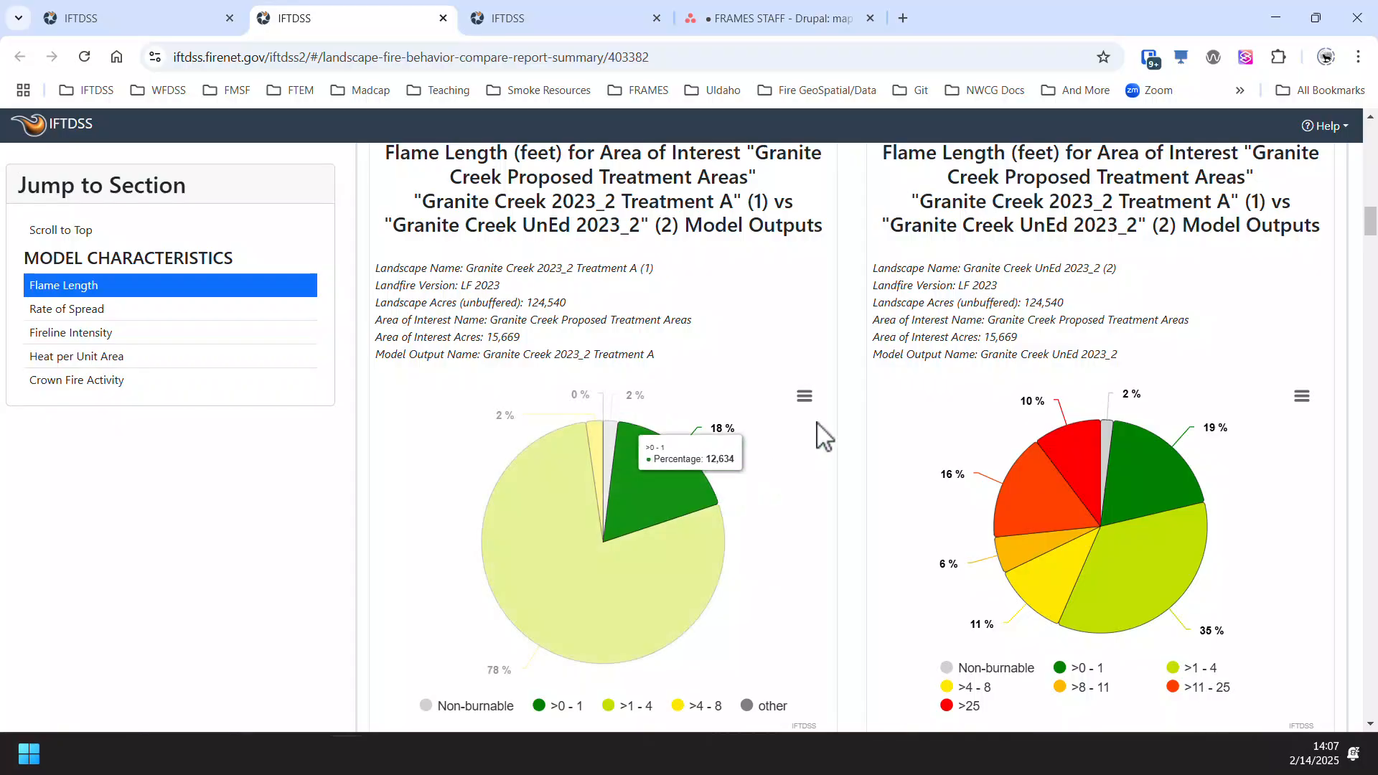
{"action": "left_click", "coordinate": [807, 403]}
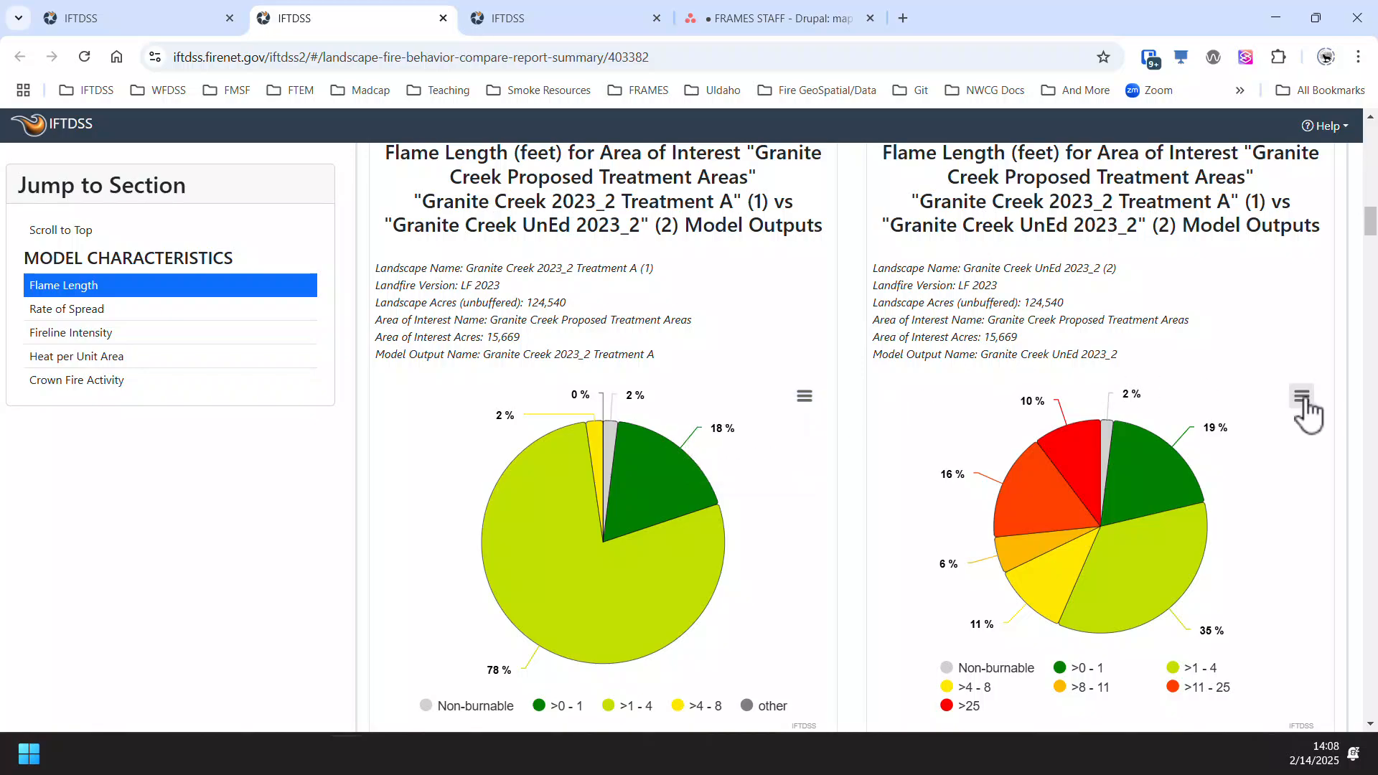
{"action": "scroll", "coordinate": [412, 543], "scroll_direction": "down", "scroll_amount": 3}
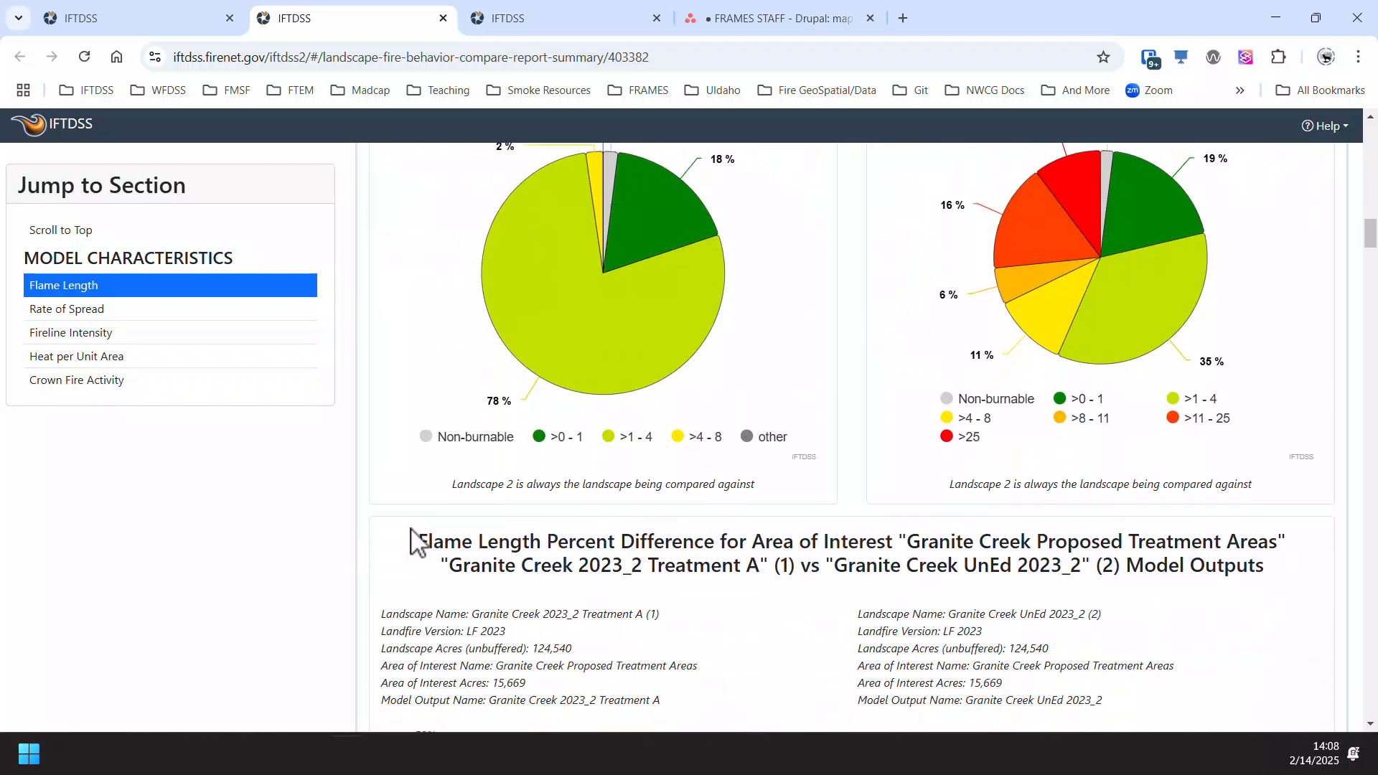
{"action": "scroll", "coordinate": [413, 543], "scroll_direction": "down", "scroll_amount": 2}
{"action": "scroll", "coordinate": [411, 540], "scroll_direction": "down", "scroll_amount": 2}
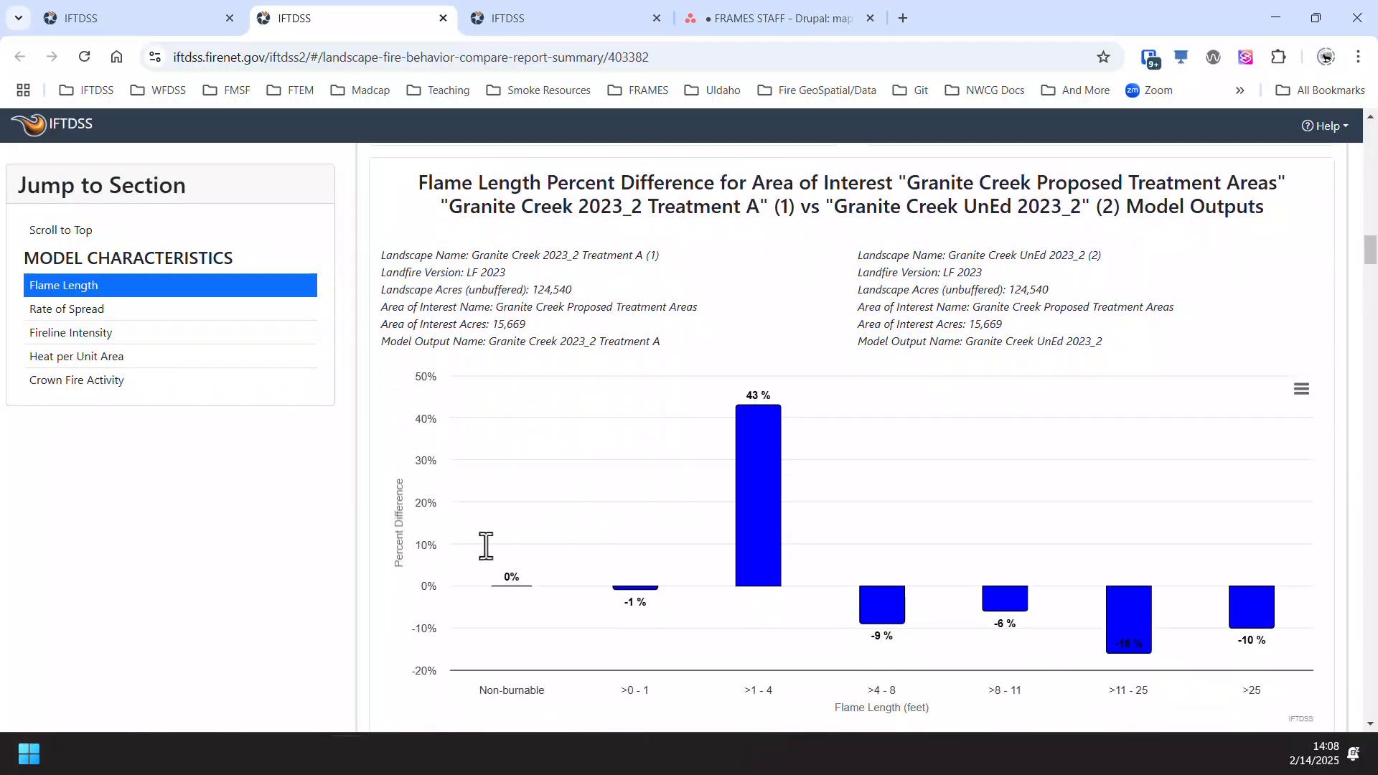
{"action": "scroll", "coordinate": [486, 547], "scroll_direction": "down", "scroll_amount": 1}
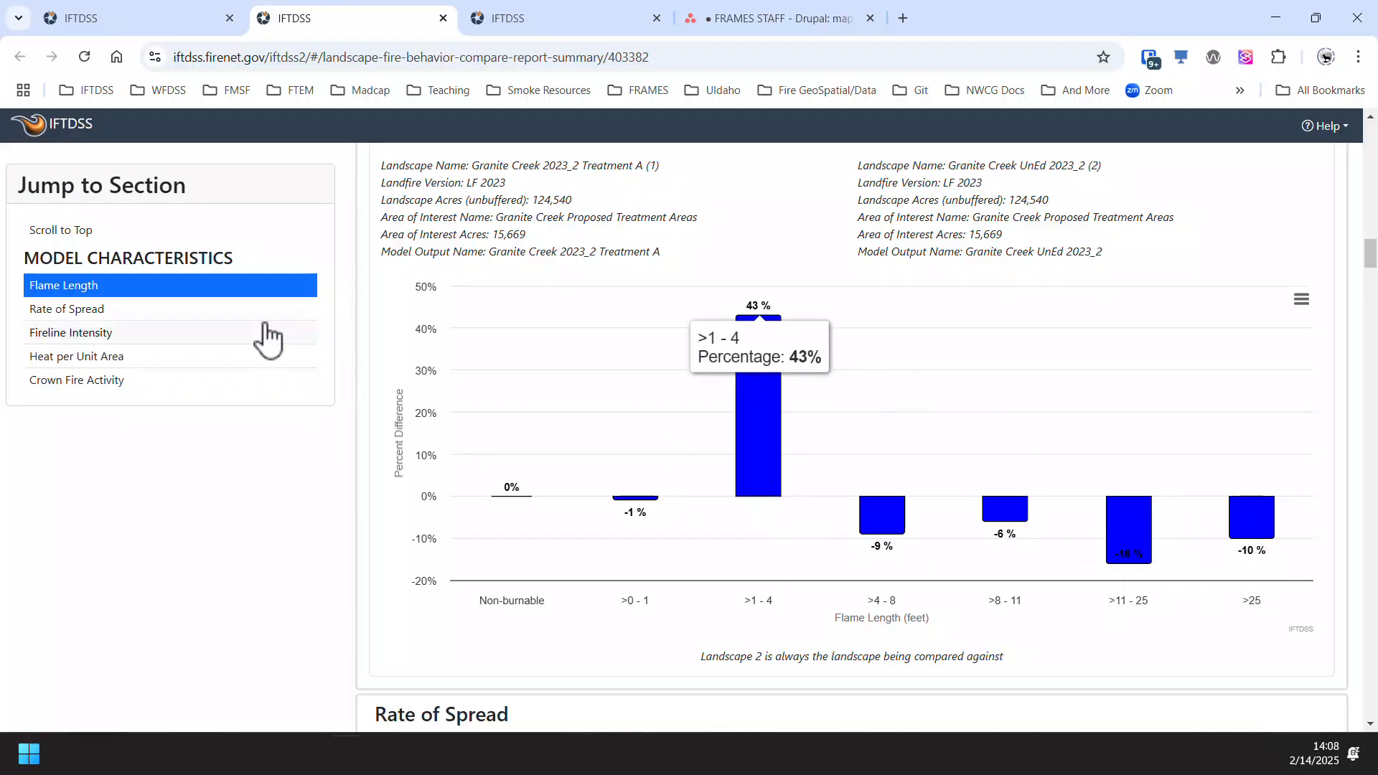
- Review the Rate of Spread and Crown Fire Activity comparisons, and return to the start of the report
{"action": "scroll", "coordinate": [542, 461], "scroll_direction": "down", "scroll_amount": 6}
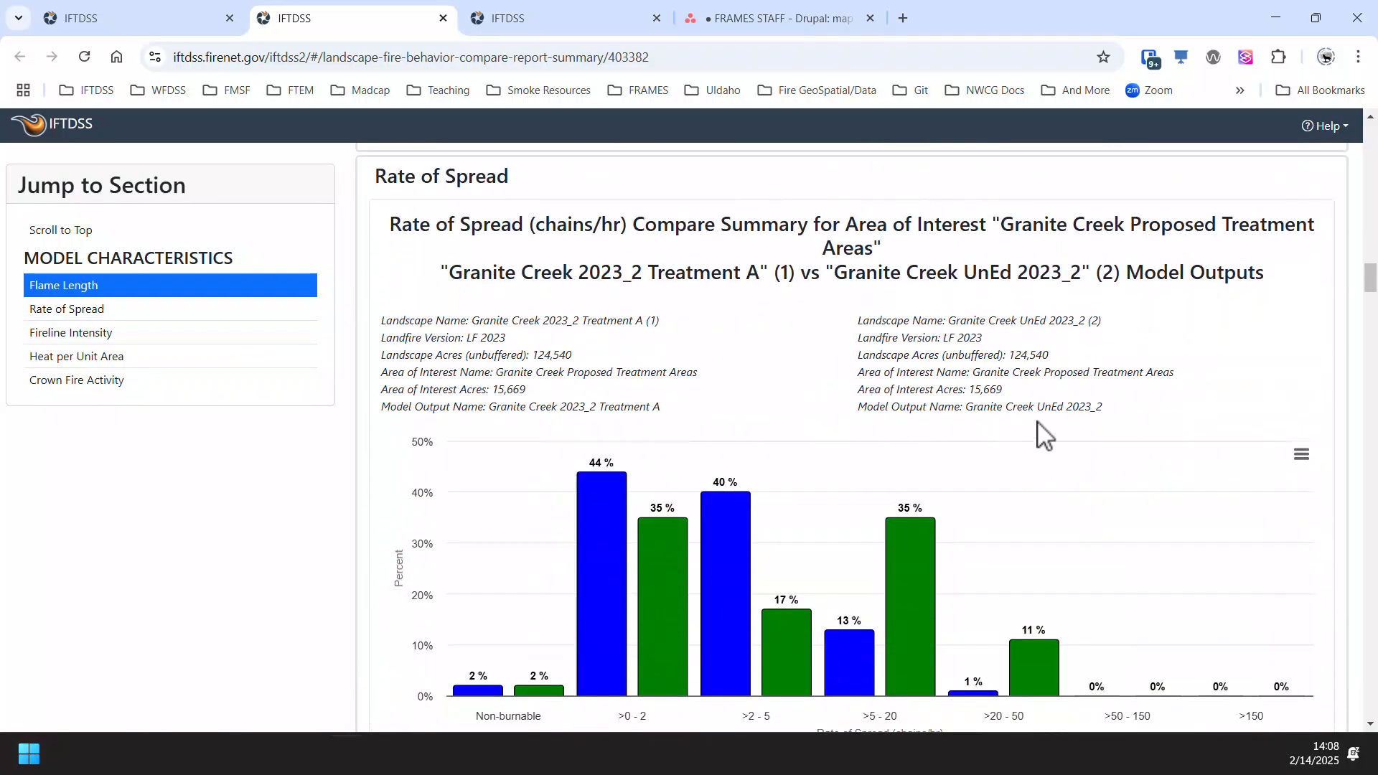
{"action": "scroll", "coordinate": [1042, 435], "scroll_direction": "down", "scroll_amount": 1}
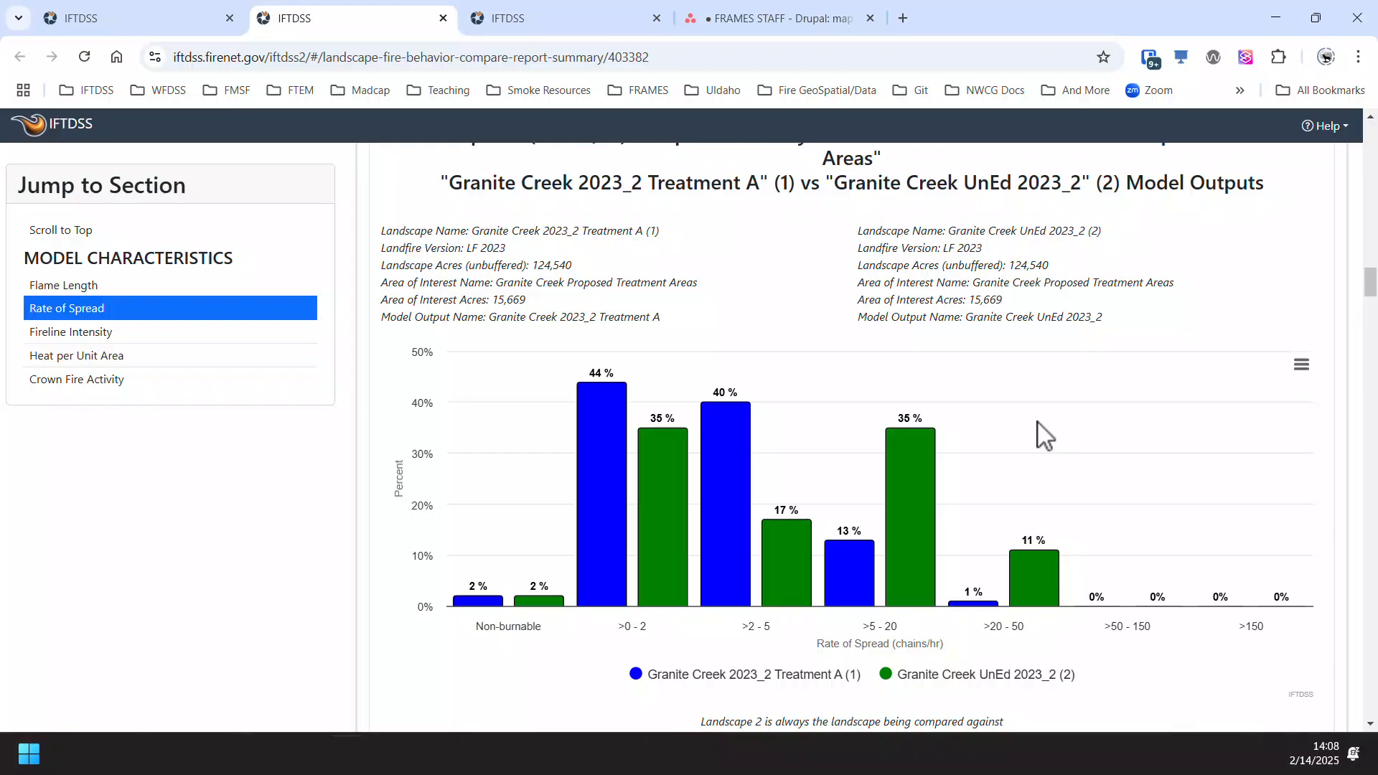
{"action": "left_click", "coordinate": [91, 386]}
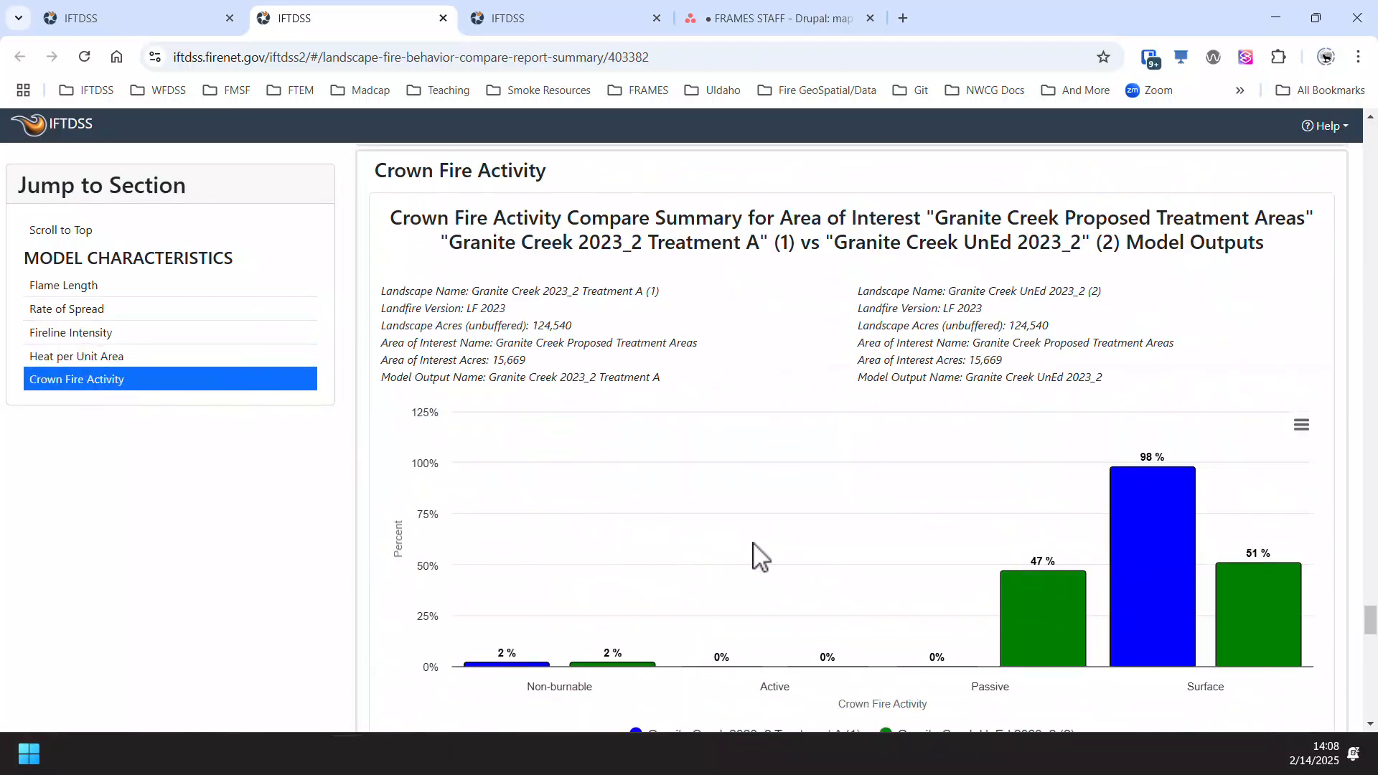
{"action": "scroll", "coordinate": [785, 555], "scroll_direction": "down", "scroll_amount": 10}
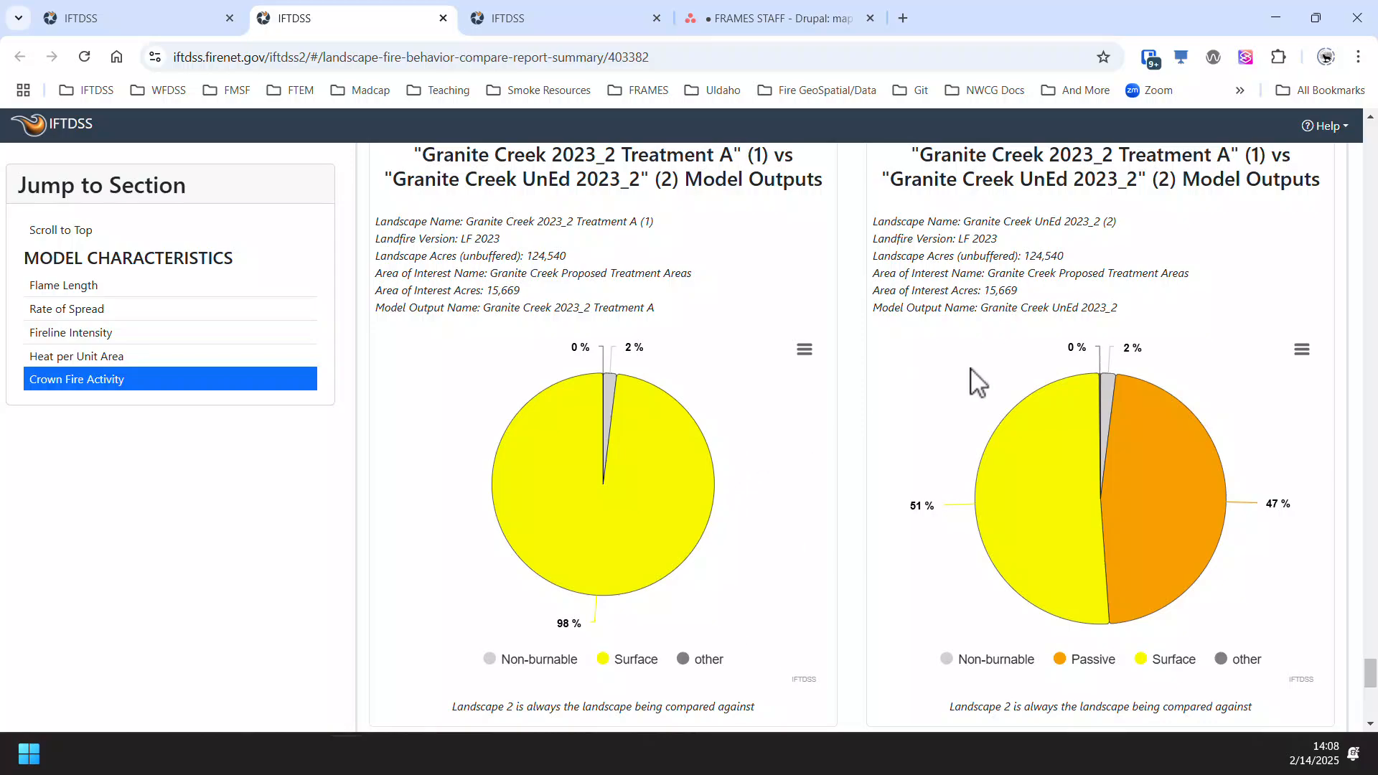
{"action": "scroll", "coordinate": [282, 544], "scroll_direction": "up", "scroll_amount": 10}
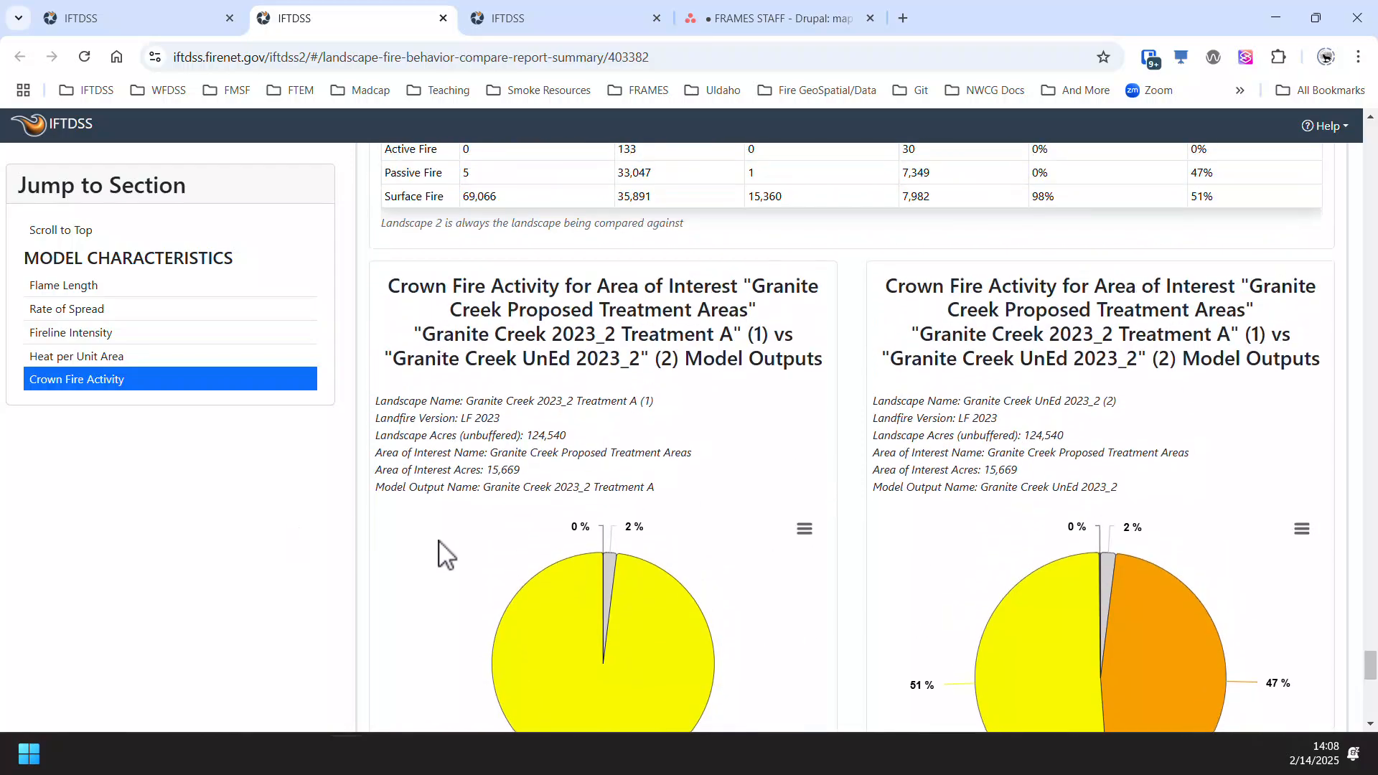
{"action": "left_click_drag", "start_coordinate": [1369, 649], "coordinate": [1301, 209]}
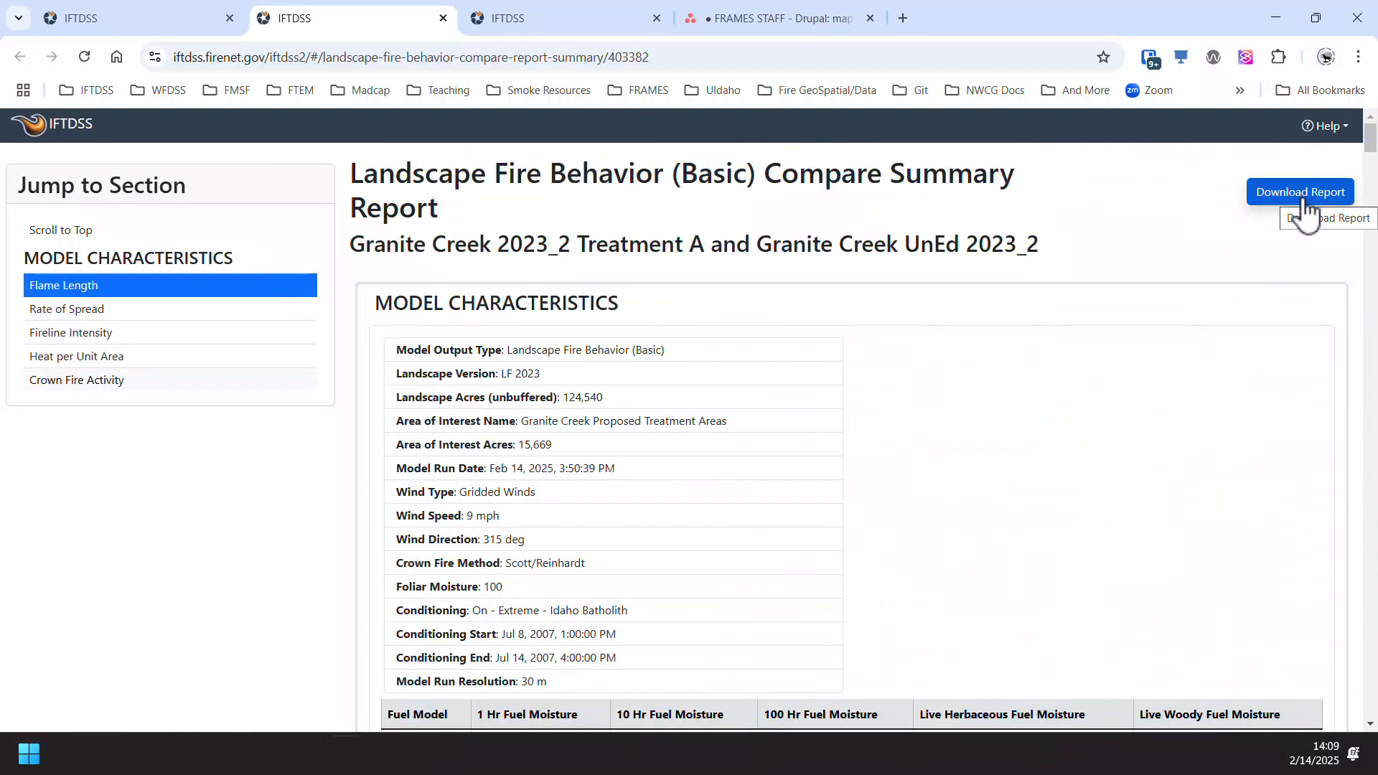
- Return to the treatment alternatives page, close the report dialog, and view the details of the compare reports stored in My Workspace
{"action": "left_click", "coordinate": [131, 20]}
{"action": "left_click", "coordinate": [901, 431]}
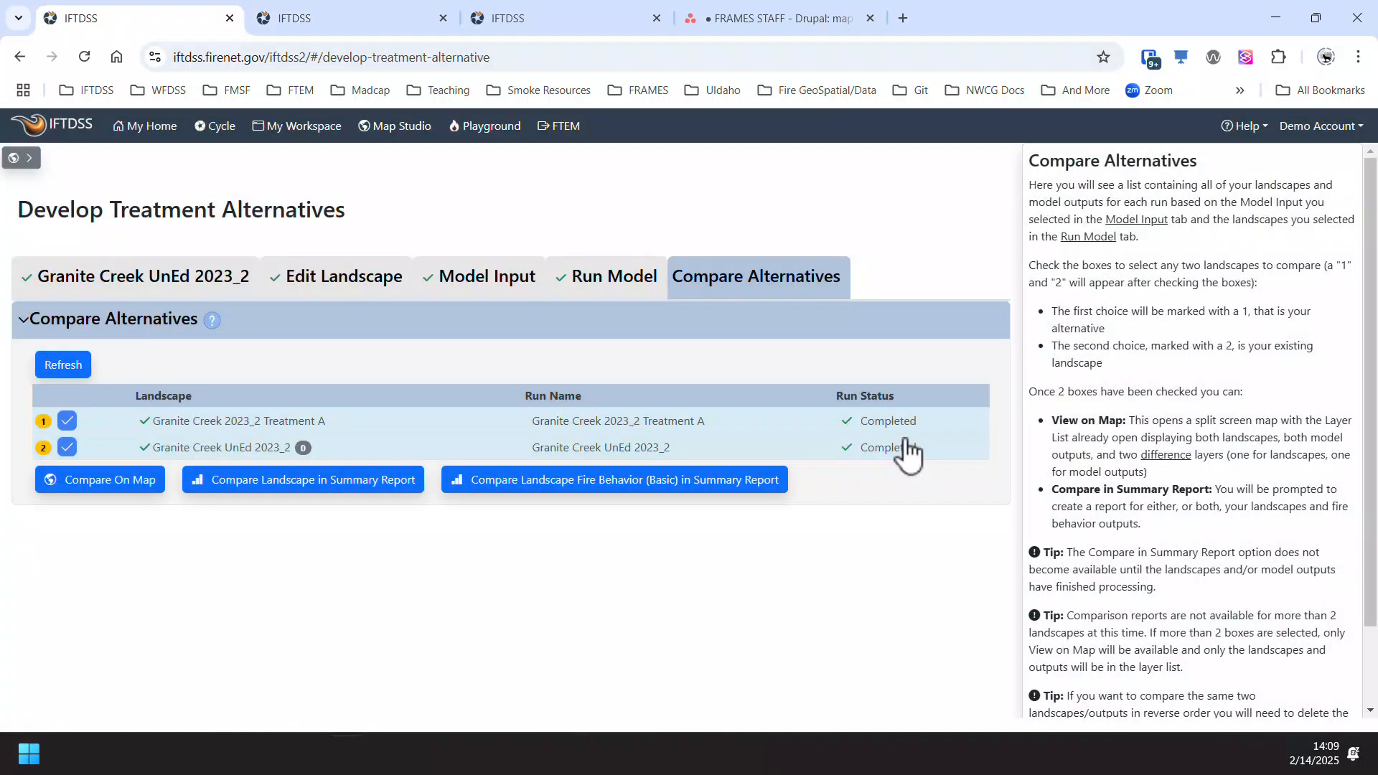
{"action": "left_click", "coordinate": [300, 130]}
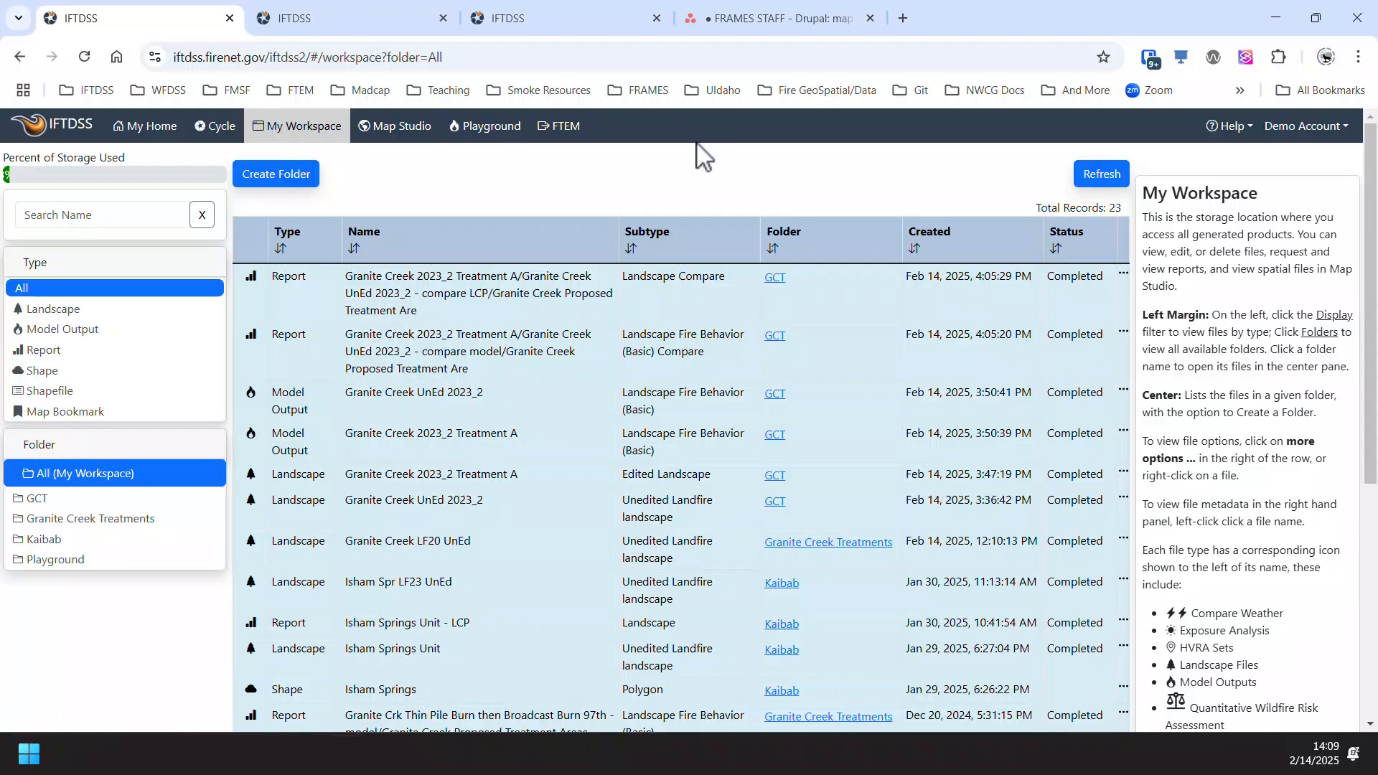
{"action": "left_click", "coordinate": [470, 371]}
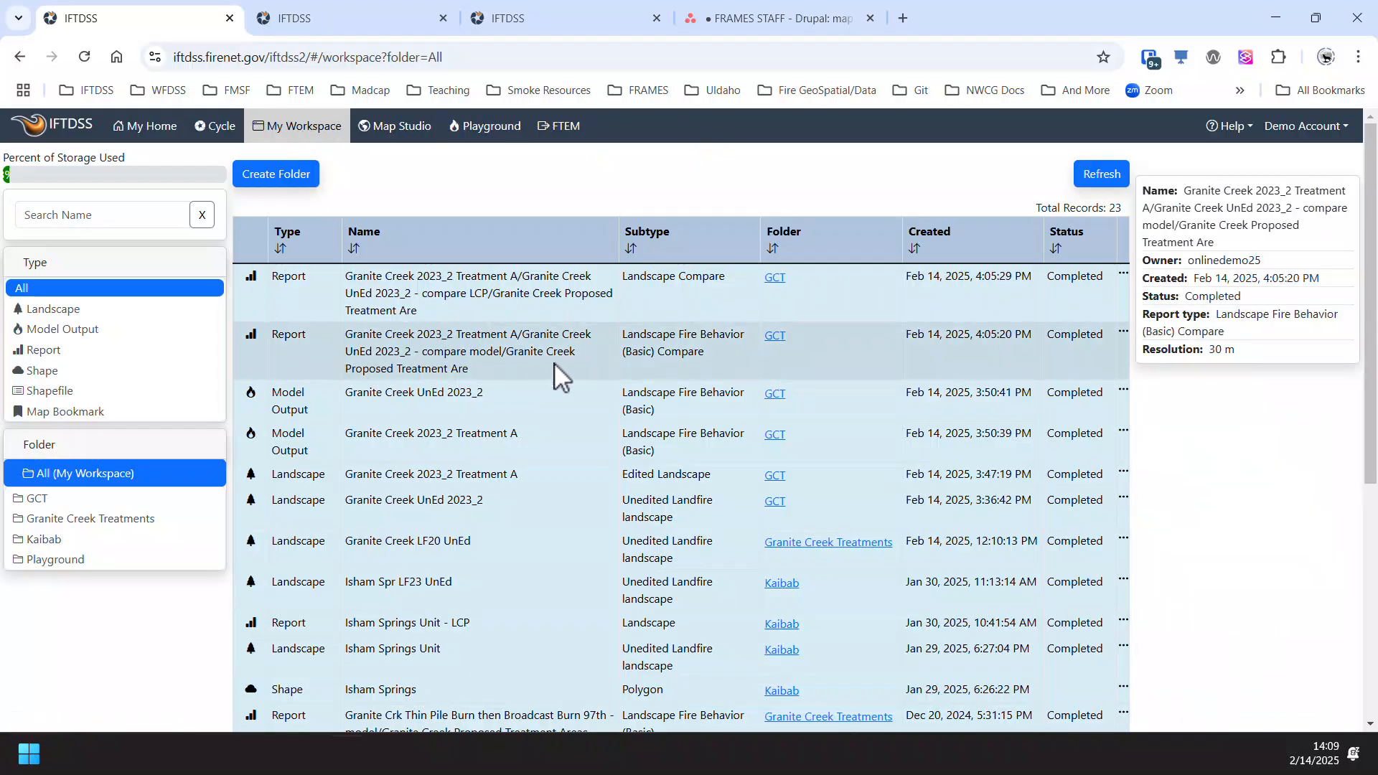
{"action": "left_click", "coordinate": [597, 301]}
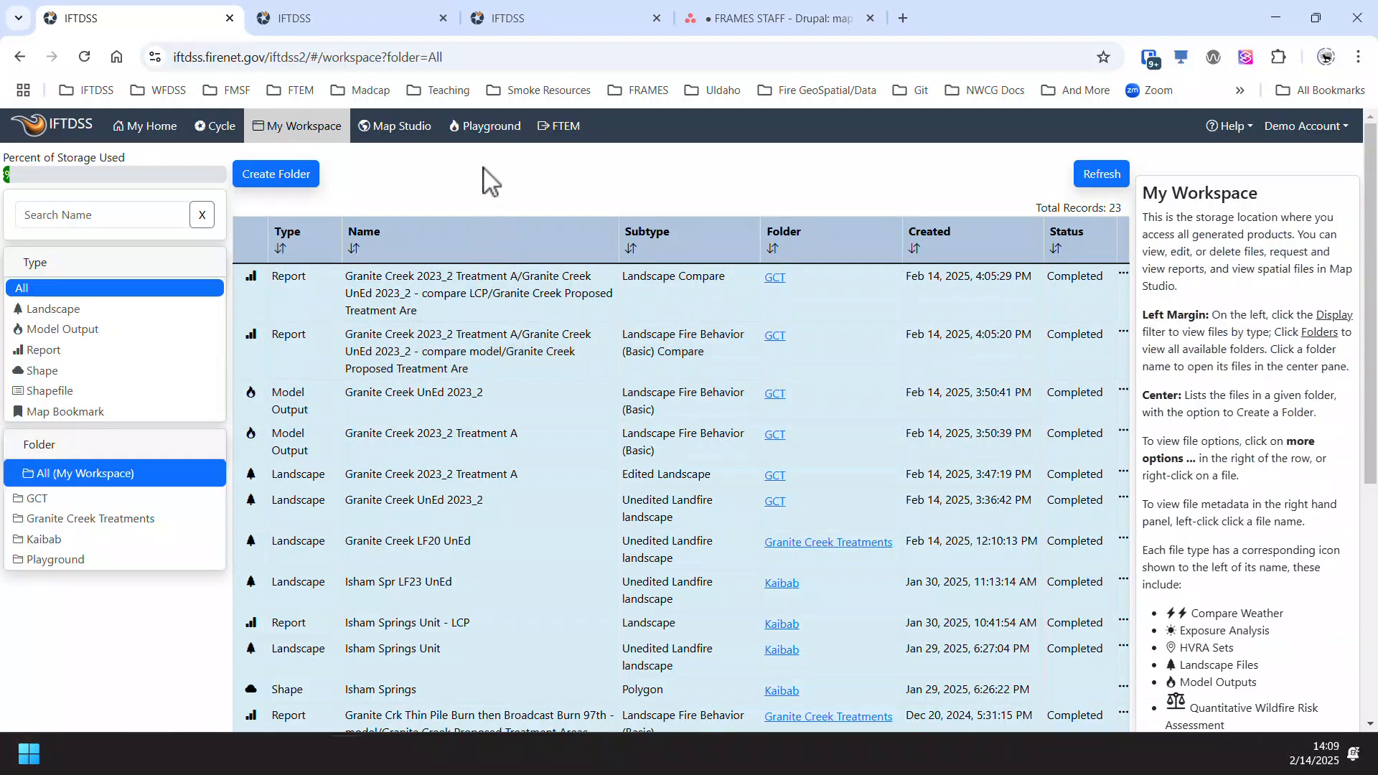
- Reopen Develop Treatment Alternatives from Strategic Planning with landscape Granite Creek UnEd 2023_2 and area of interest Granite Creek Proposed Treatment Areas
{"action": "left_click", "coordinate": [228, 127]}
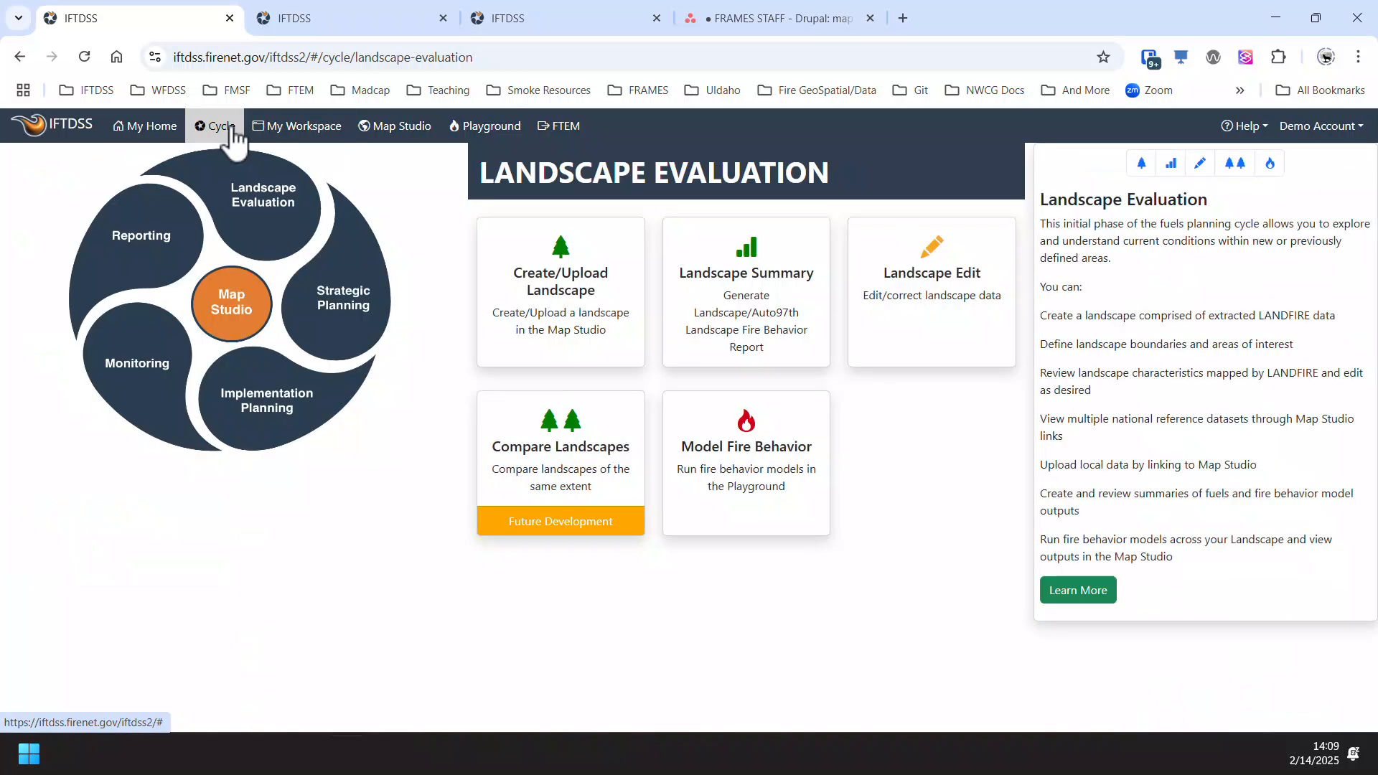
{"action": "left_click", "coordinate": [343, 294]}
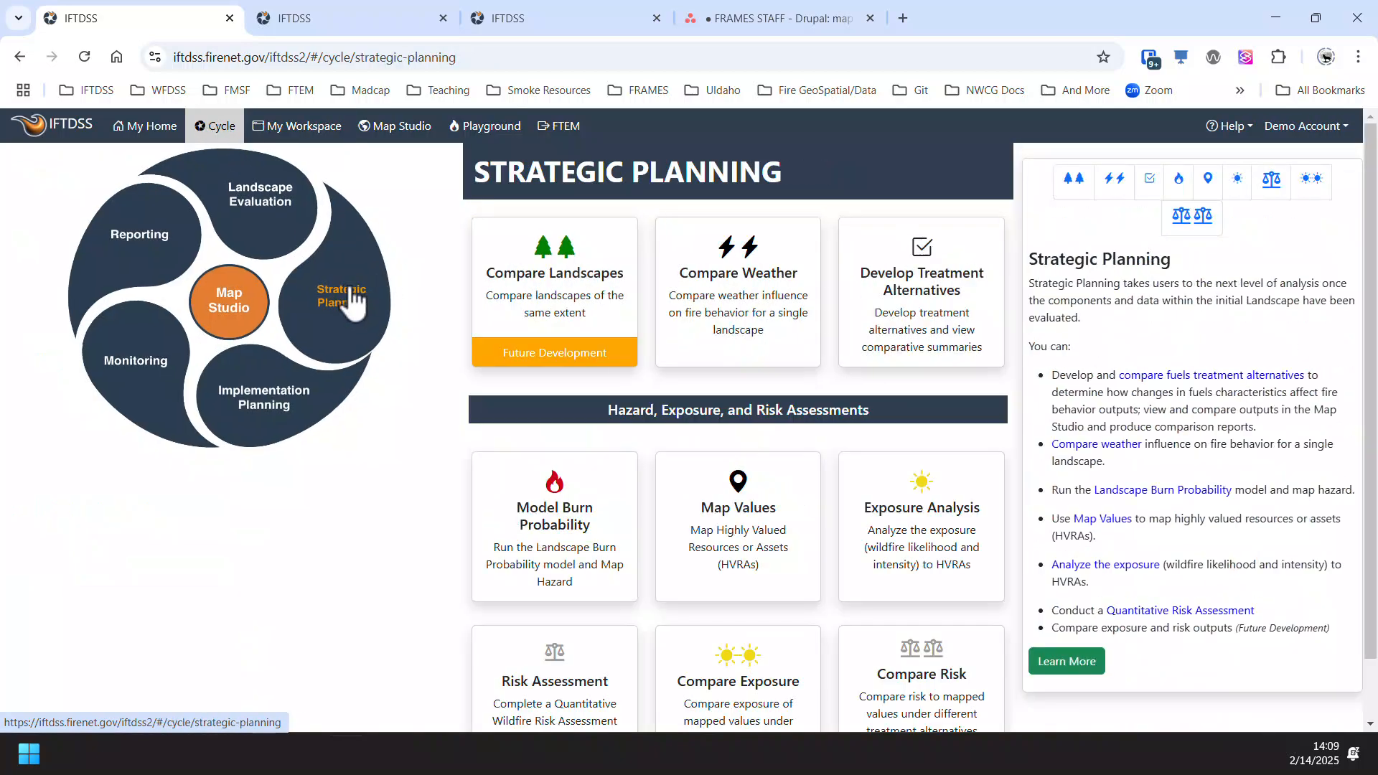
{"action": "left_click", "coordinate": [916, 290]}
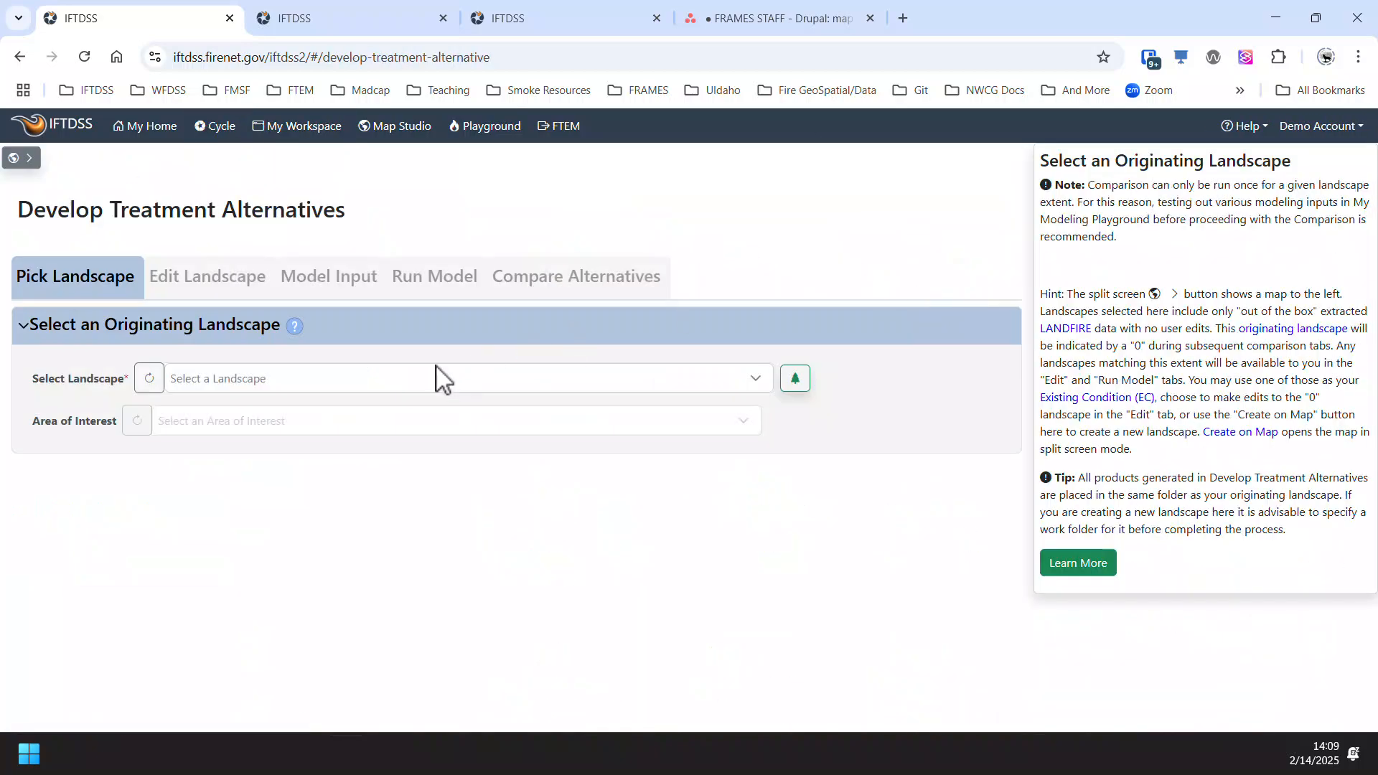
{"action": "left_click", "coordinate": [345, 381]}
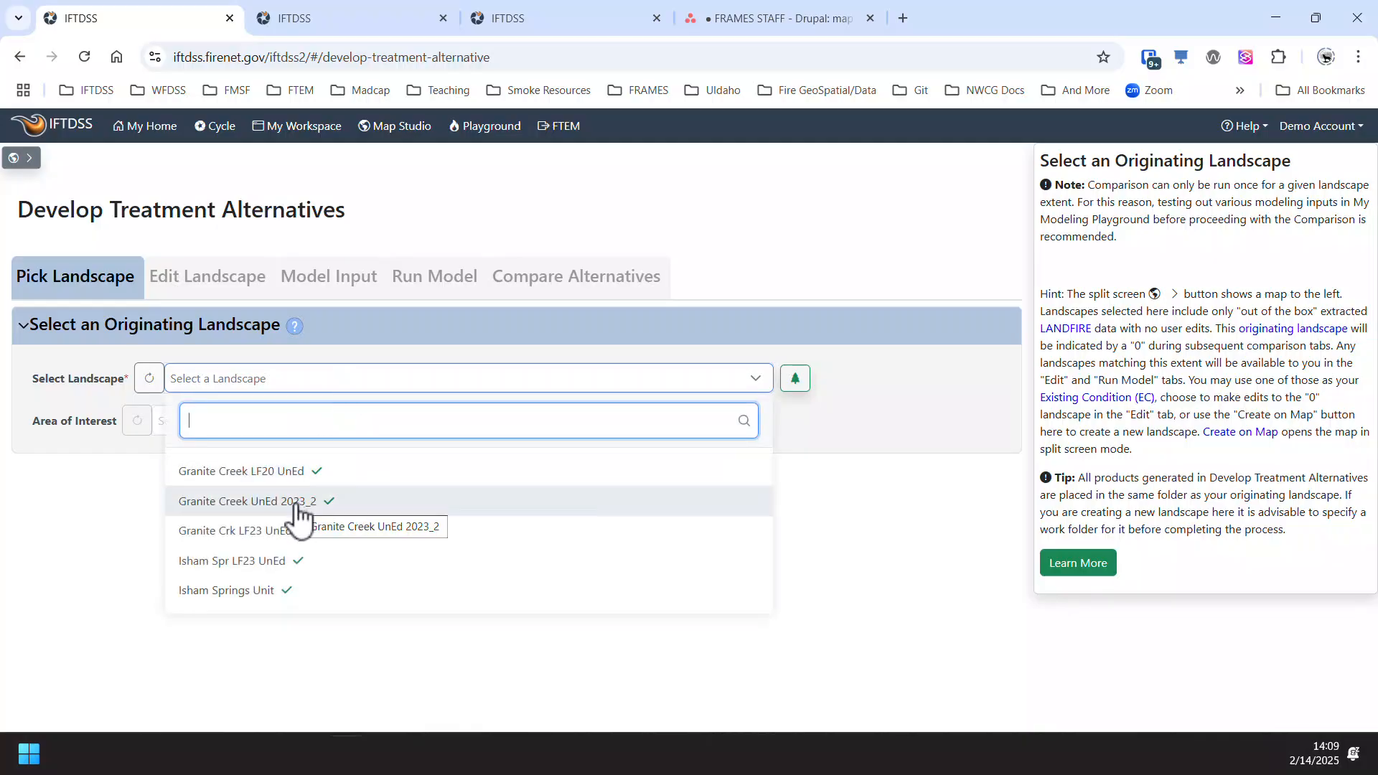
{"action": "left_click", "coordinate": [296, 504]}
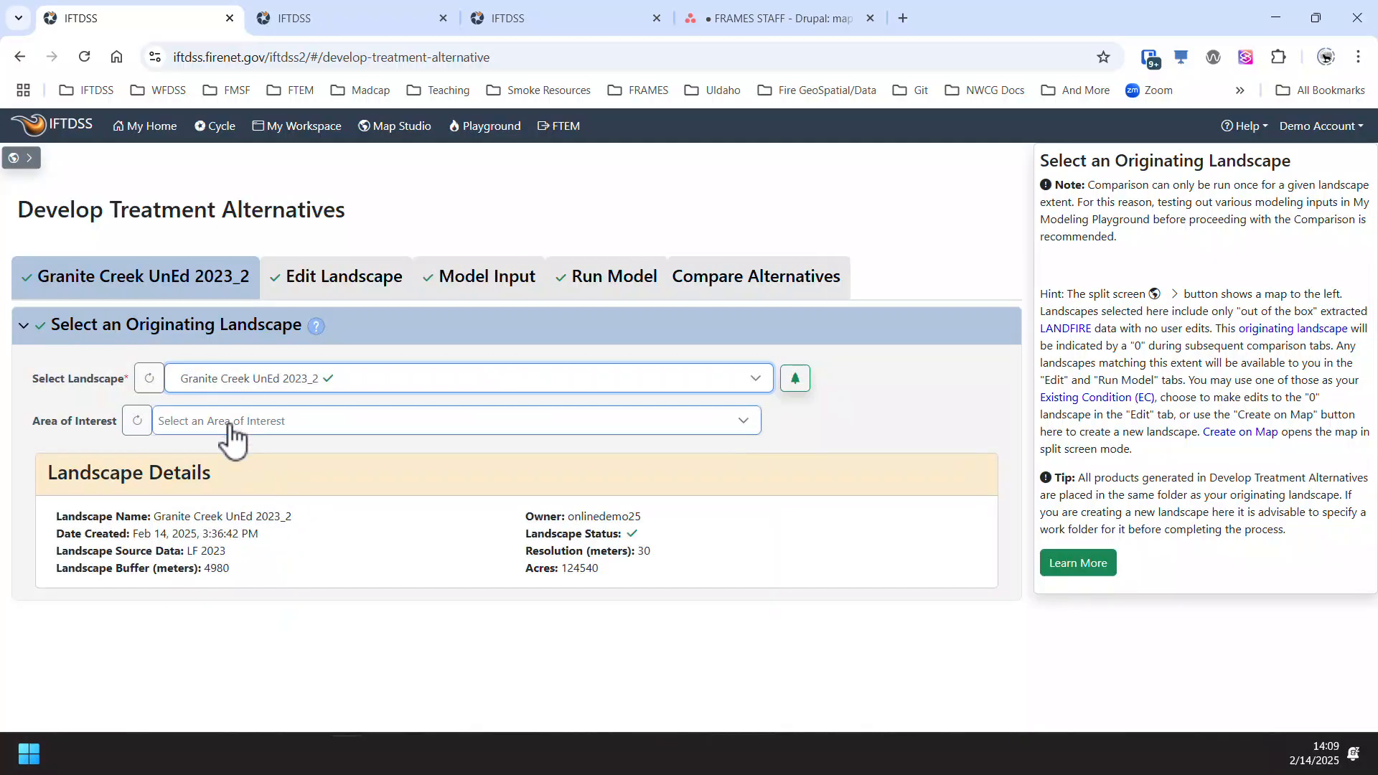
{"action": "left_click", "coordinate": [231, 429]}
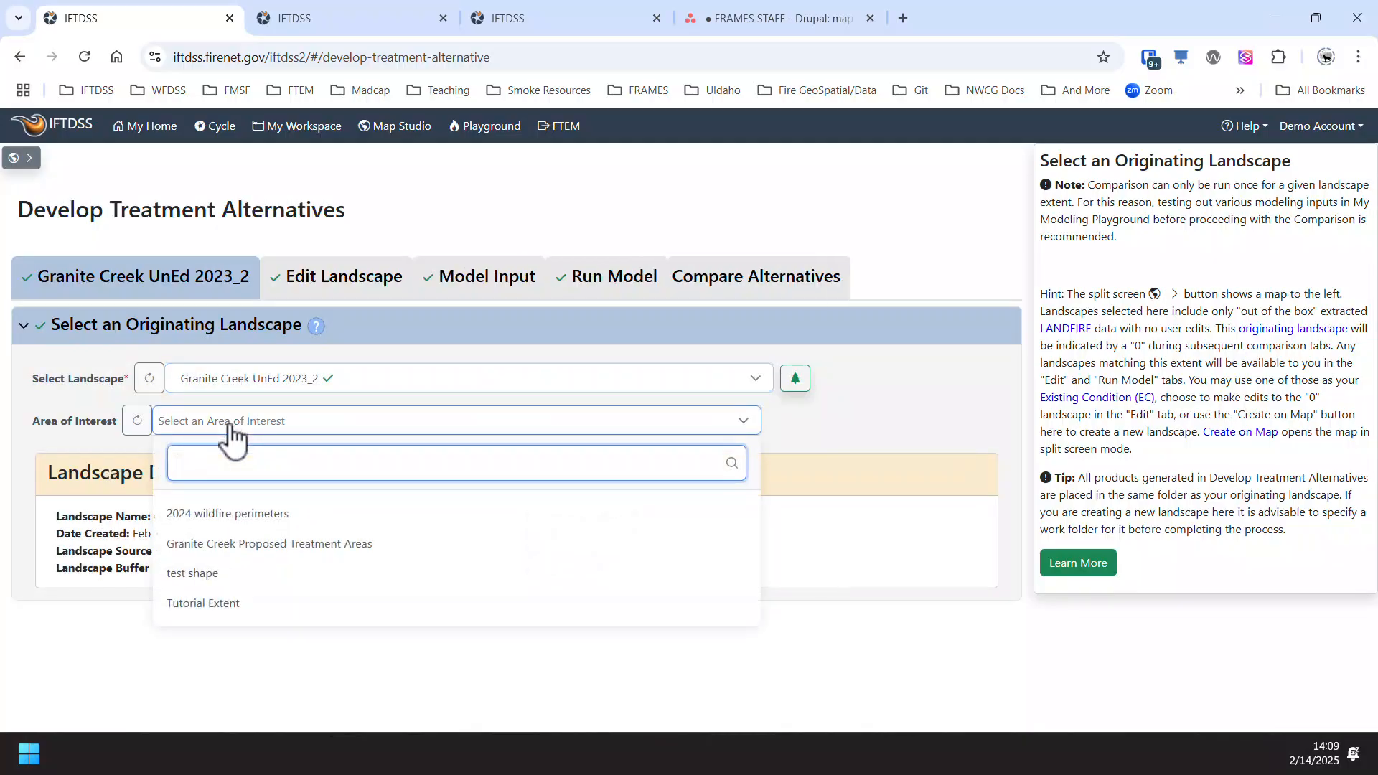
{"action": "left_click", "coordinate": [334, 550]}
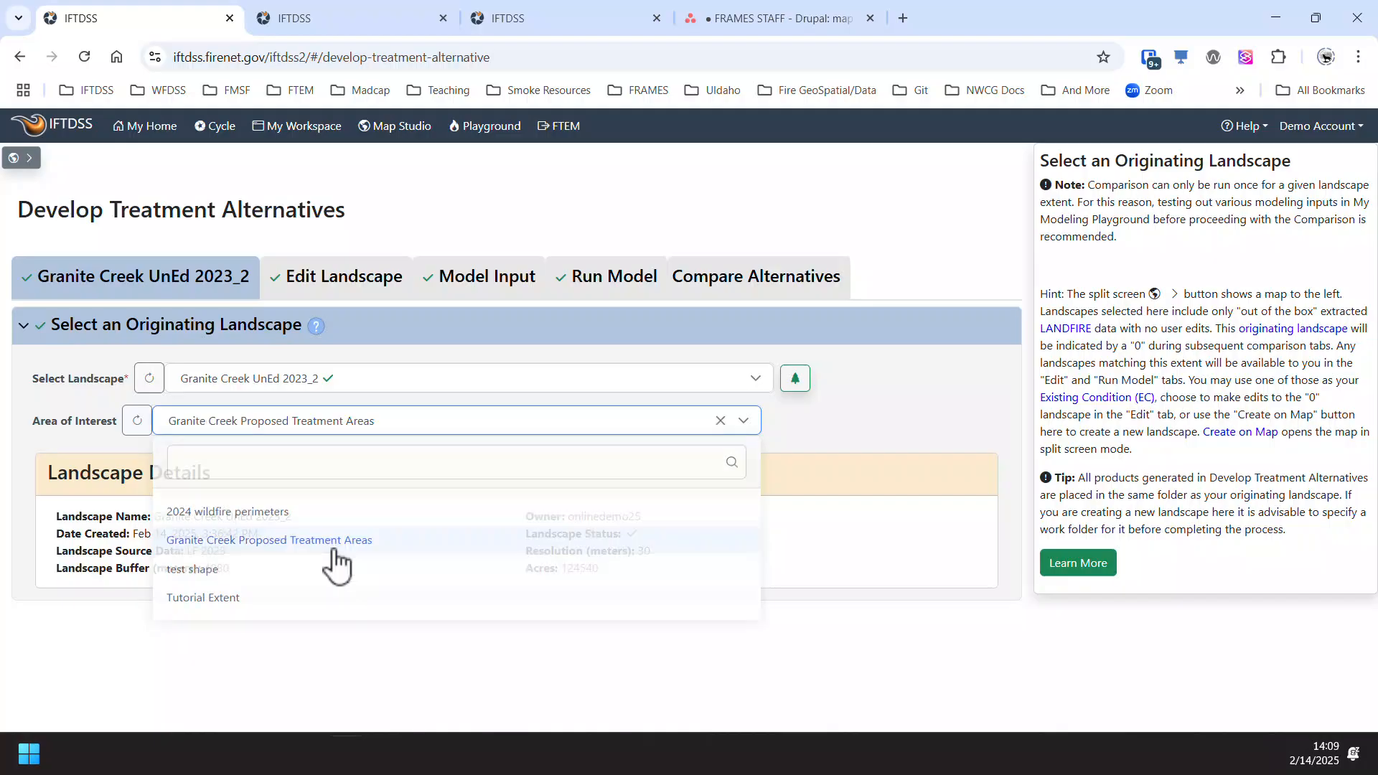
- Look through the starting landscapes available for creating another edited landscape, without choosing one
{"action": "left_click", "coordinate": [363, 289]}
{"action": "left_click", "coordinate": [363, 378]}
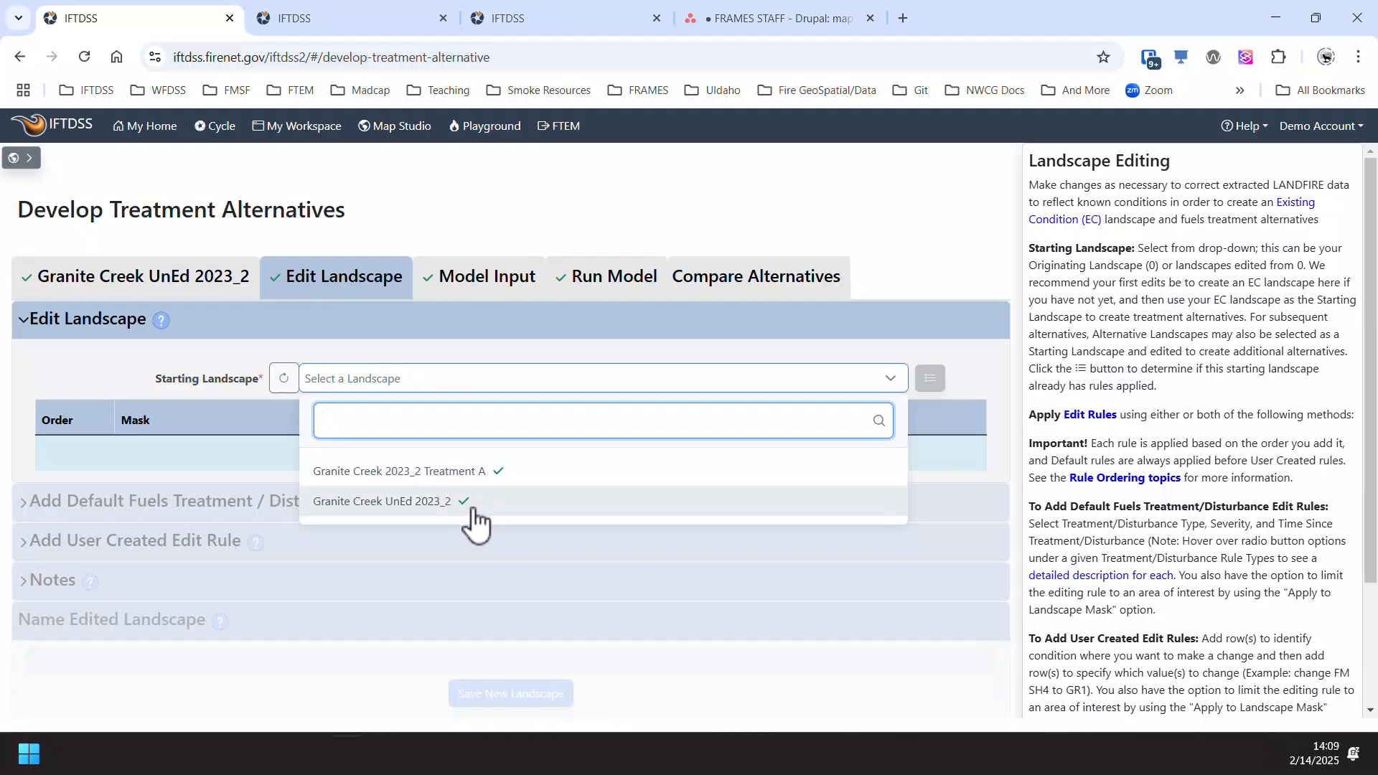
{"action": "left_click", "coordinate": [484, 341]}
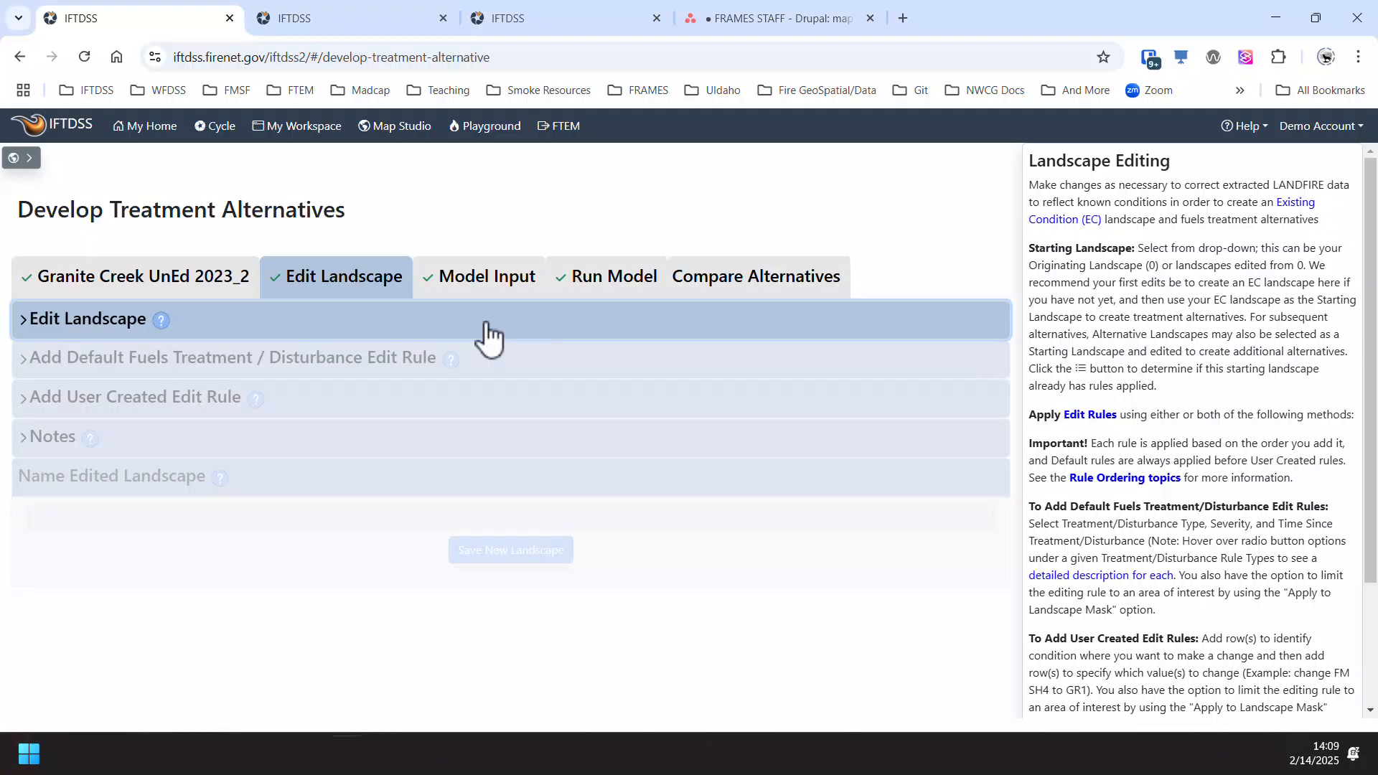
- Run the fire behavior model for the Another Alternative landscape with its default run name and refresh the run status
{"action": "left_click", "coordinate": [485, 282]}
{"action": "left_click", "coordinate": [612, 286]}
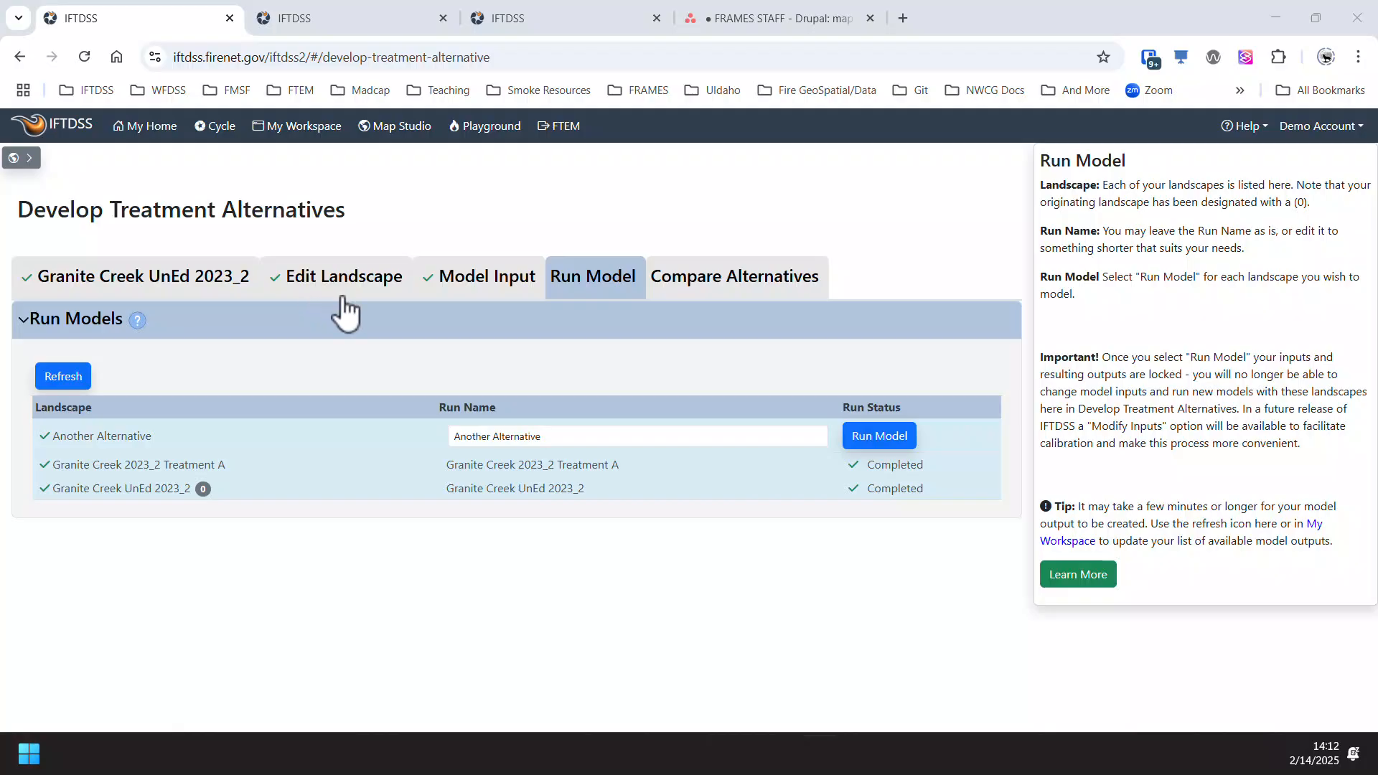
{"action": "left_click", "coordinate": [876, 440]}
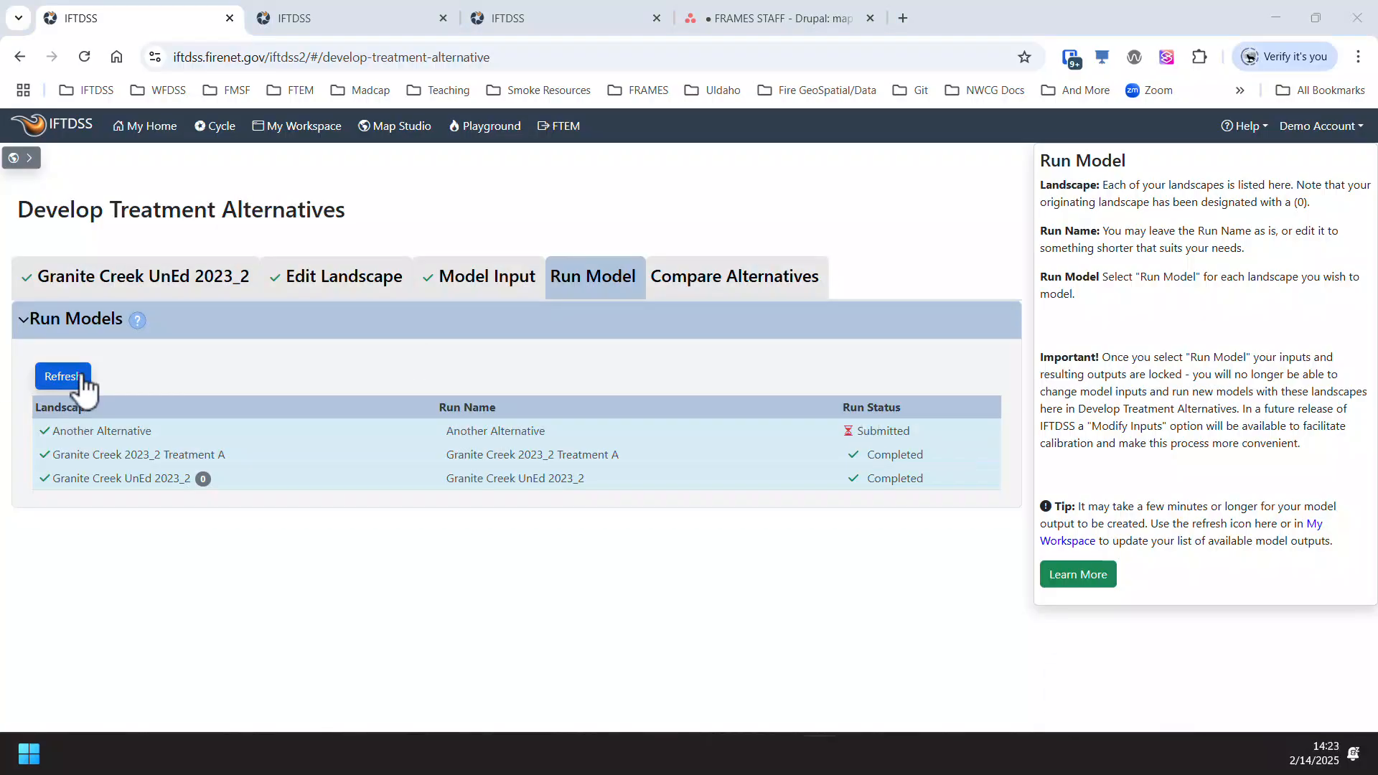
{"action": "left_click", "coordinate": [79, 373]}
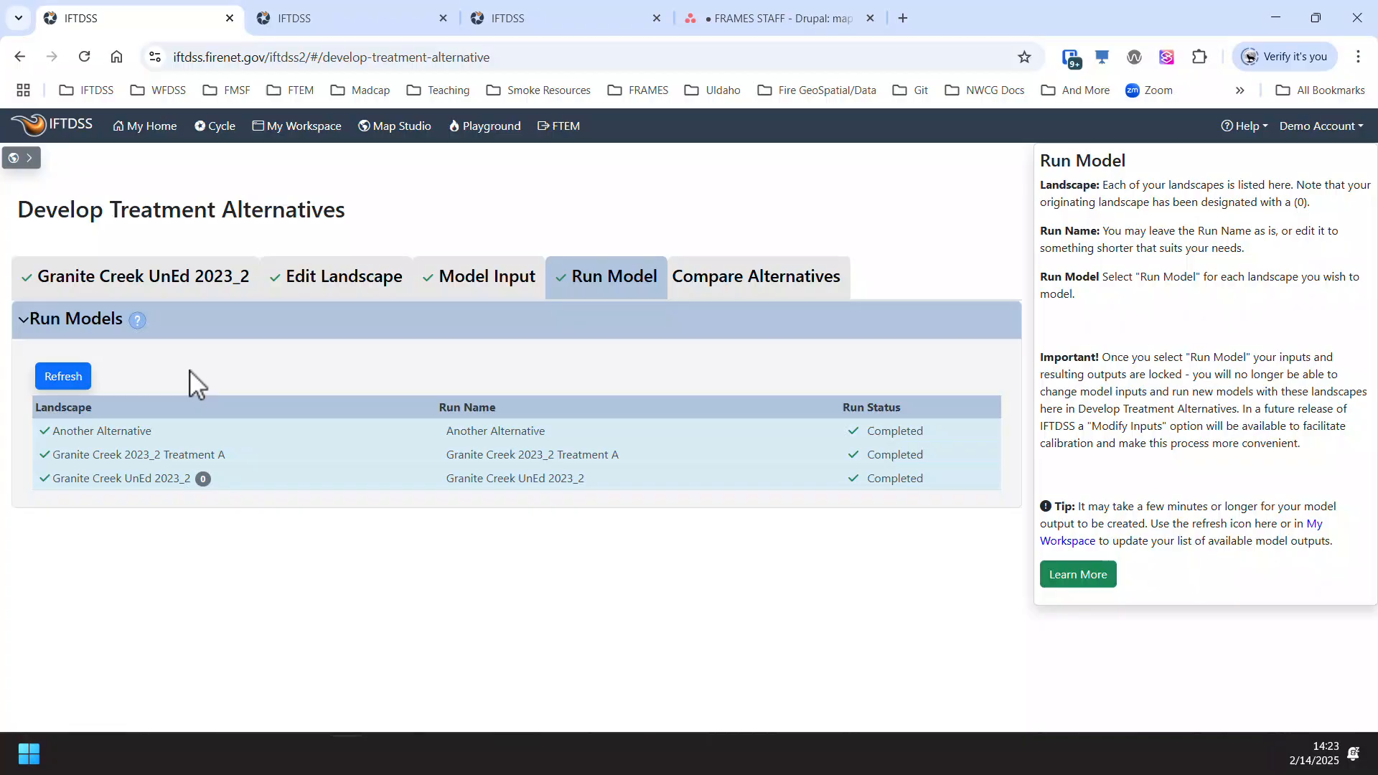
- Try different landscape selections in Compare Alternatives, keeping only Granite Creek 2023_2 Treatment A selected
{"action": "left_click", "coordinate": [750, 288]}
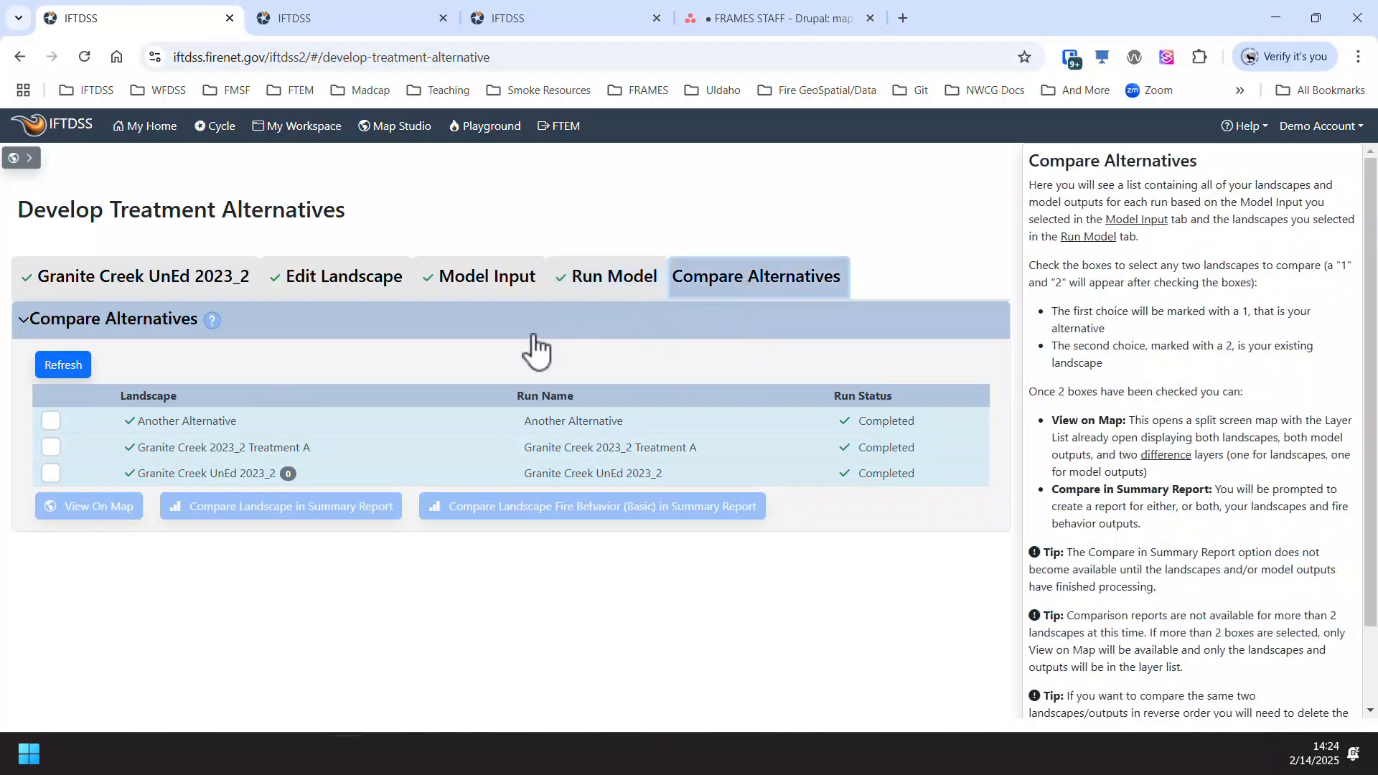
{"action": "left_click", "coordinate": [57, 422]}
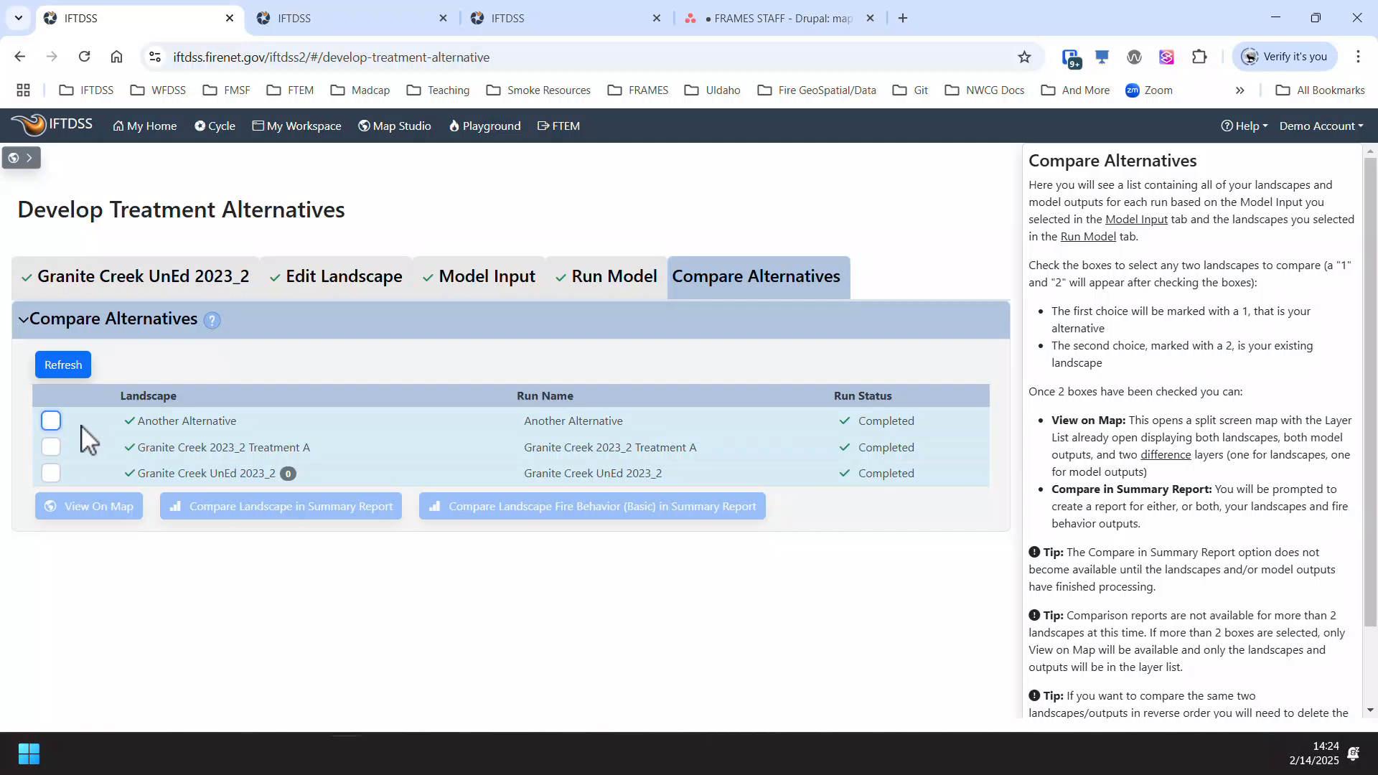
{"action": "left_click", "coordinate": [51, 422]}
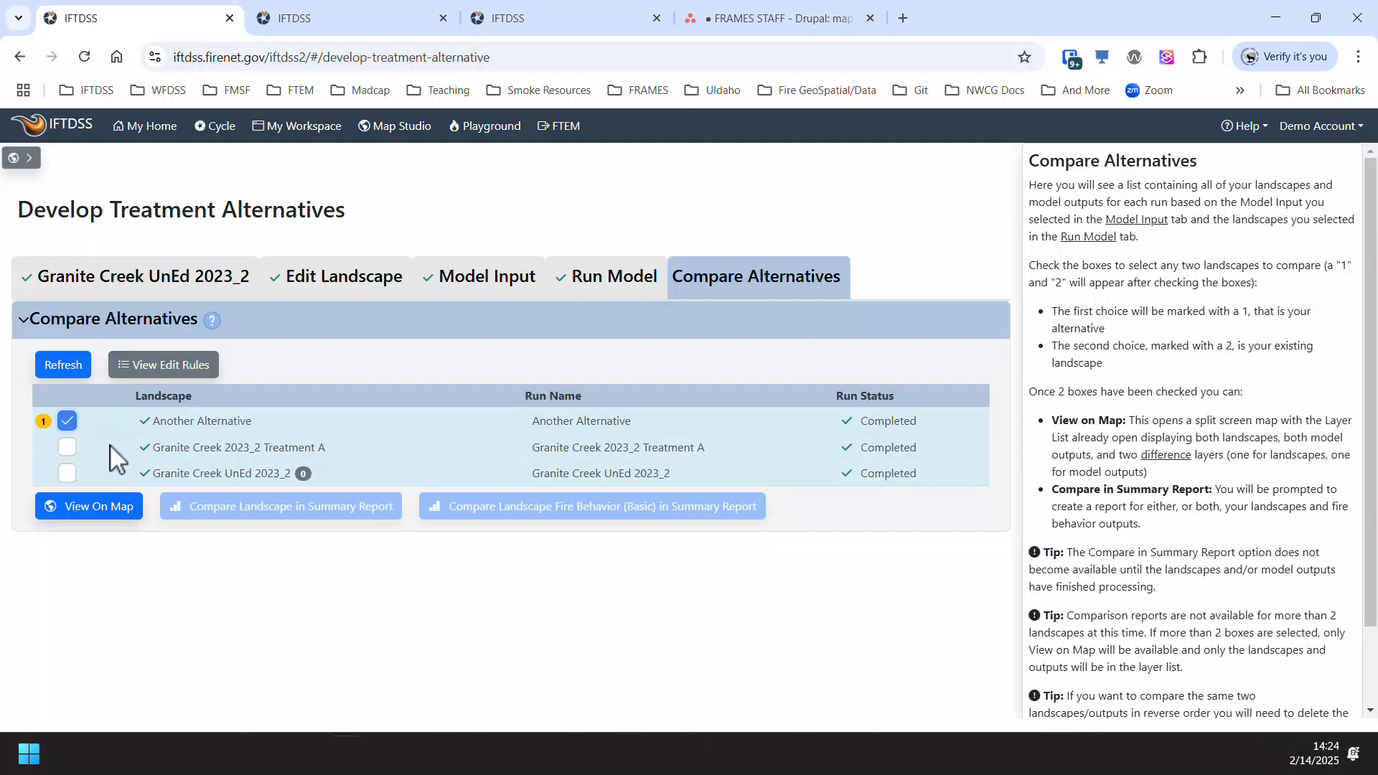
{"action": "left_click", "coordinate": [67, 449]}
{"action": "left_click", "coordinate": [68, 448]}
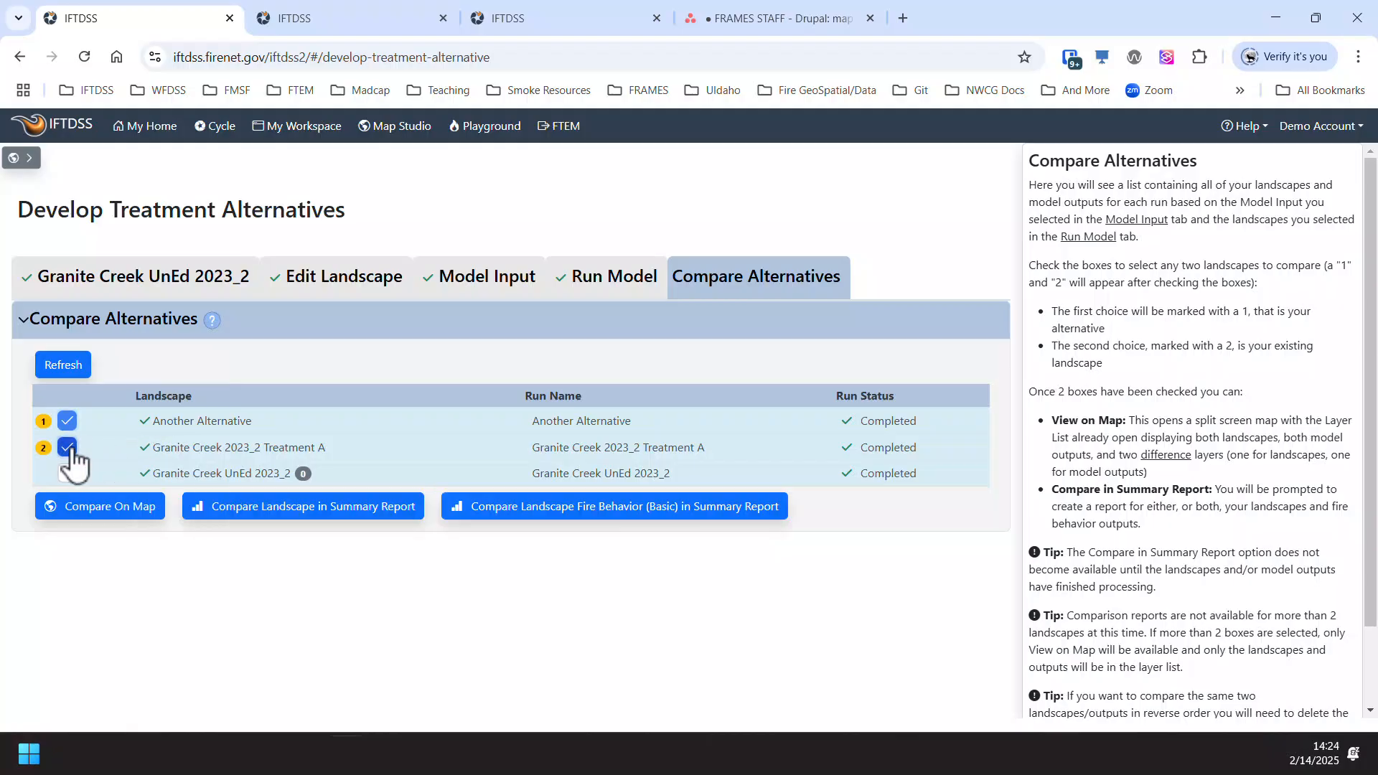
{"action": "left_click", "coordinate": [68, 474]}
{"action": "left_click", "coordinate": [67, 473]}
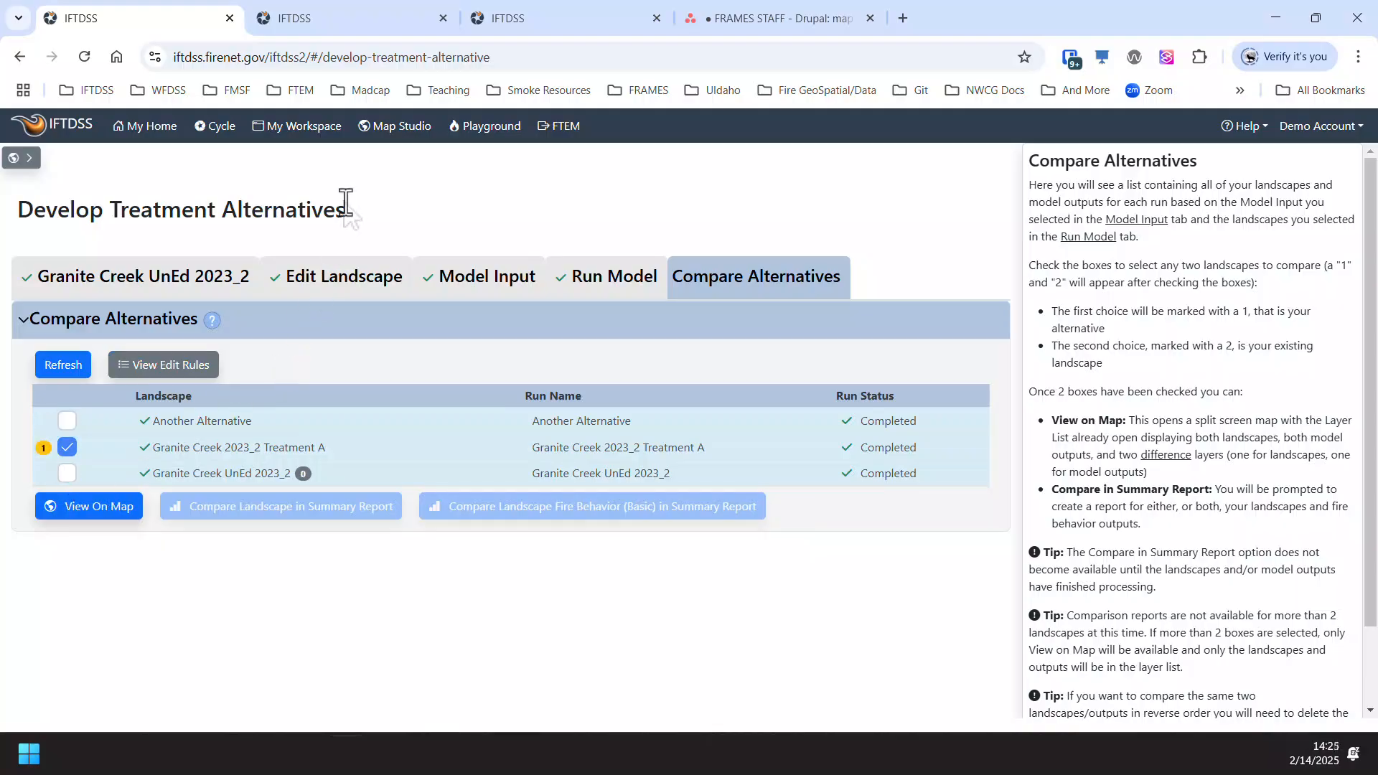